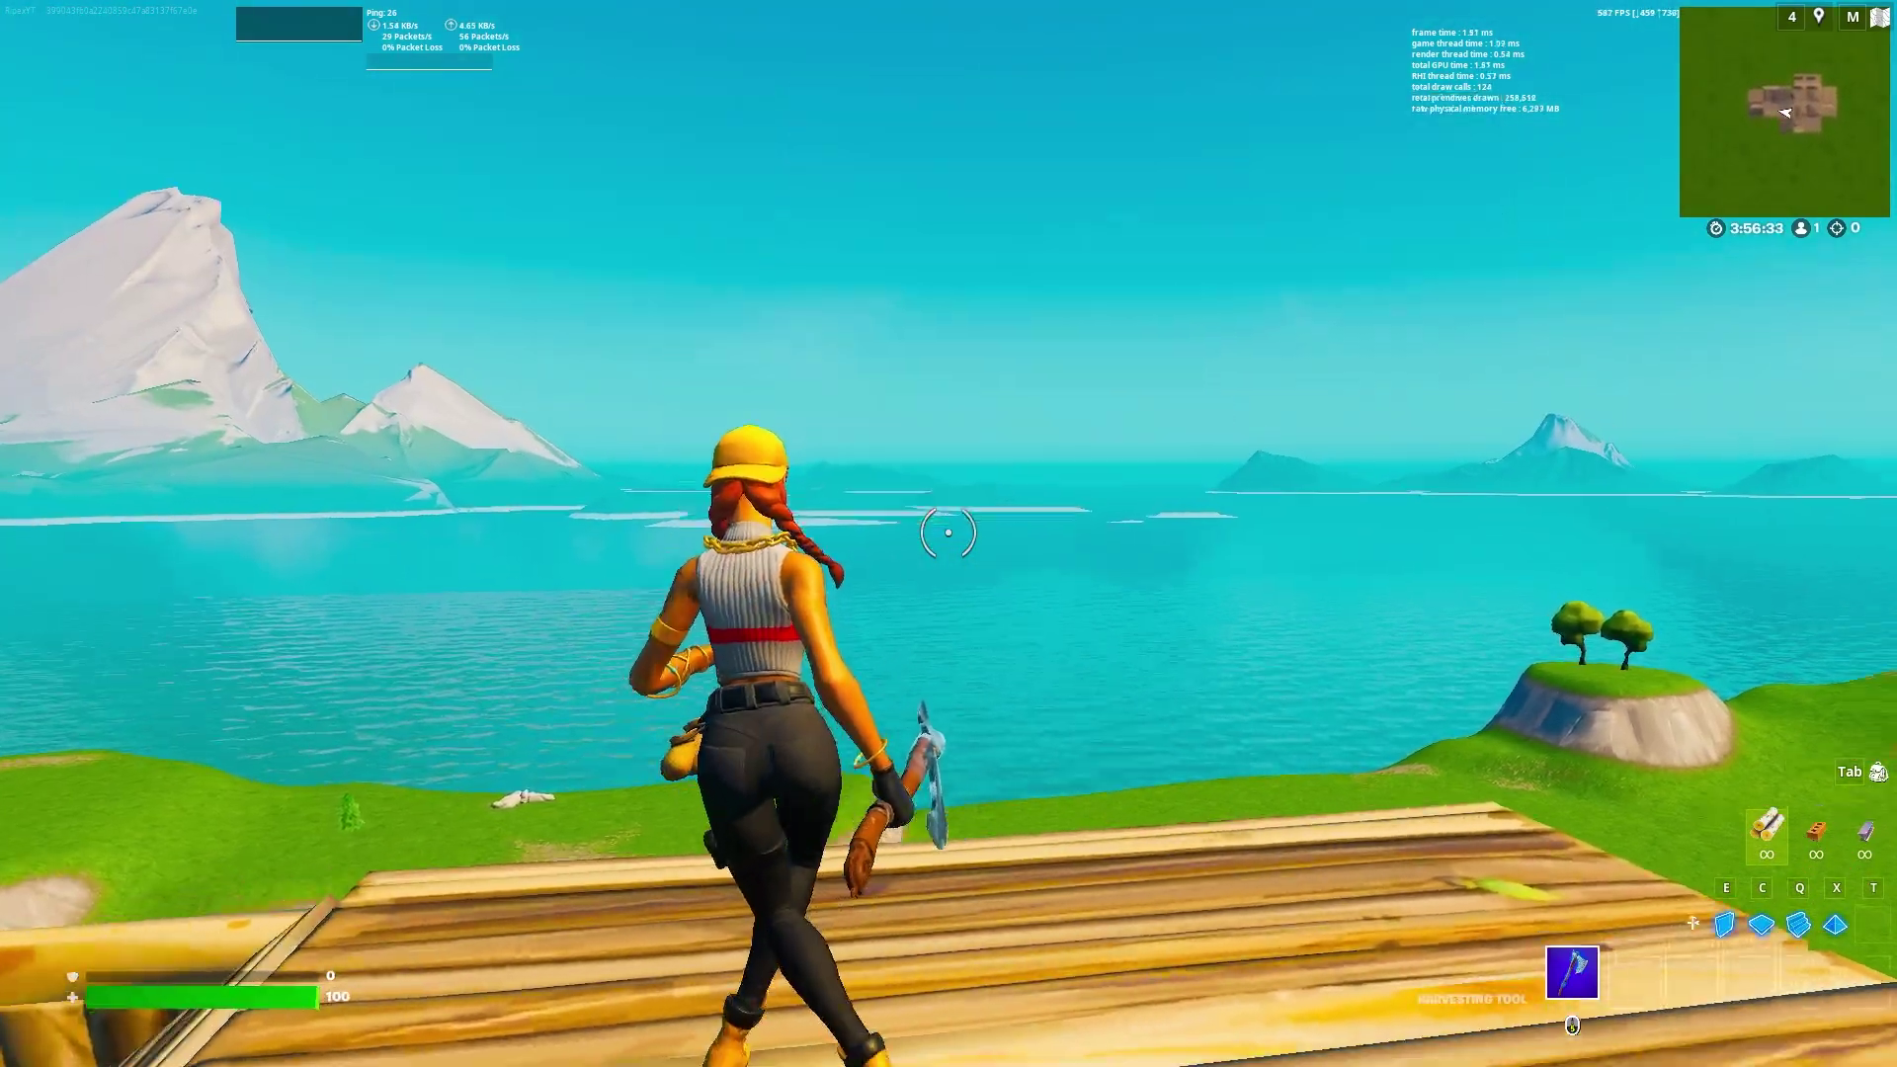
pyautogui.press('w')
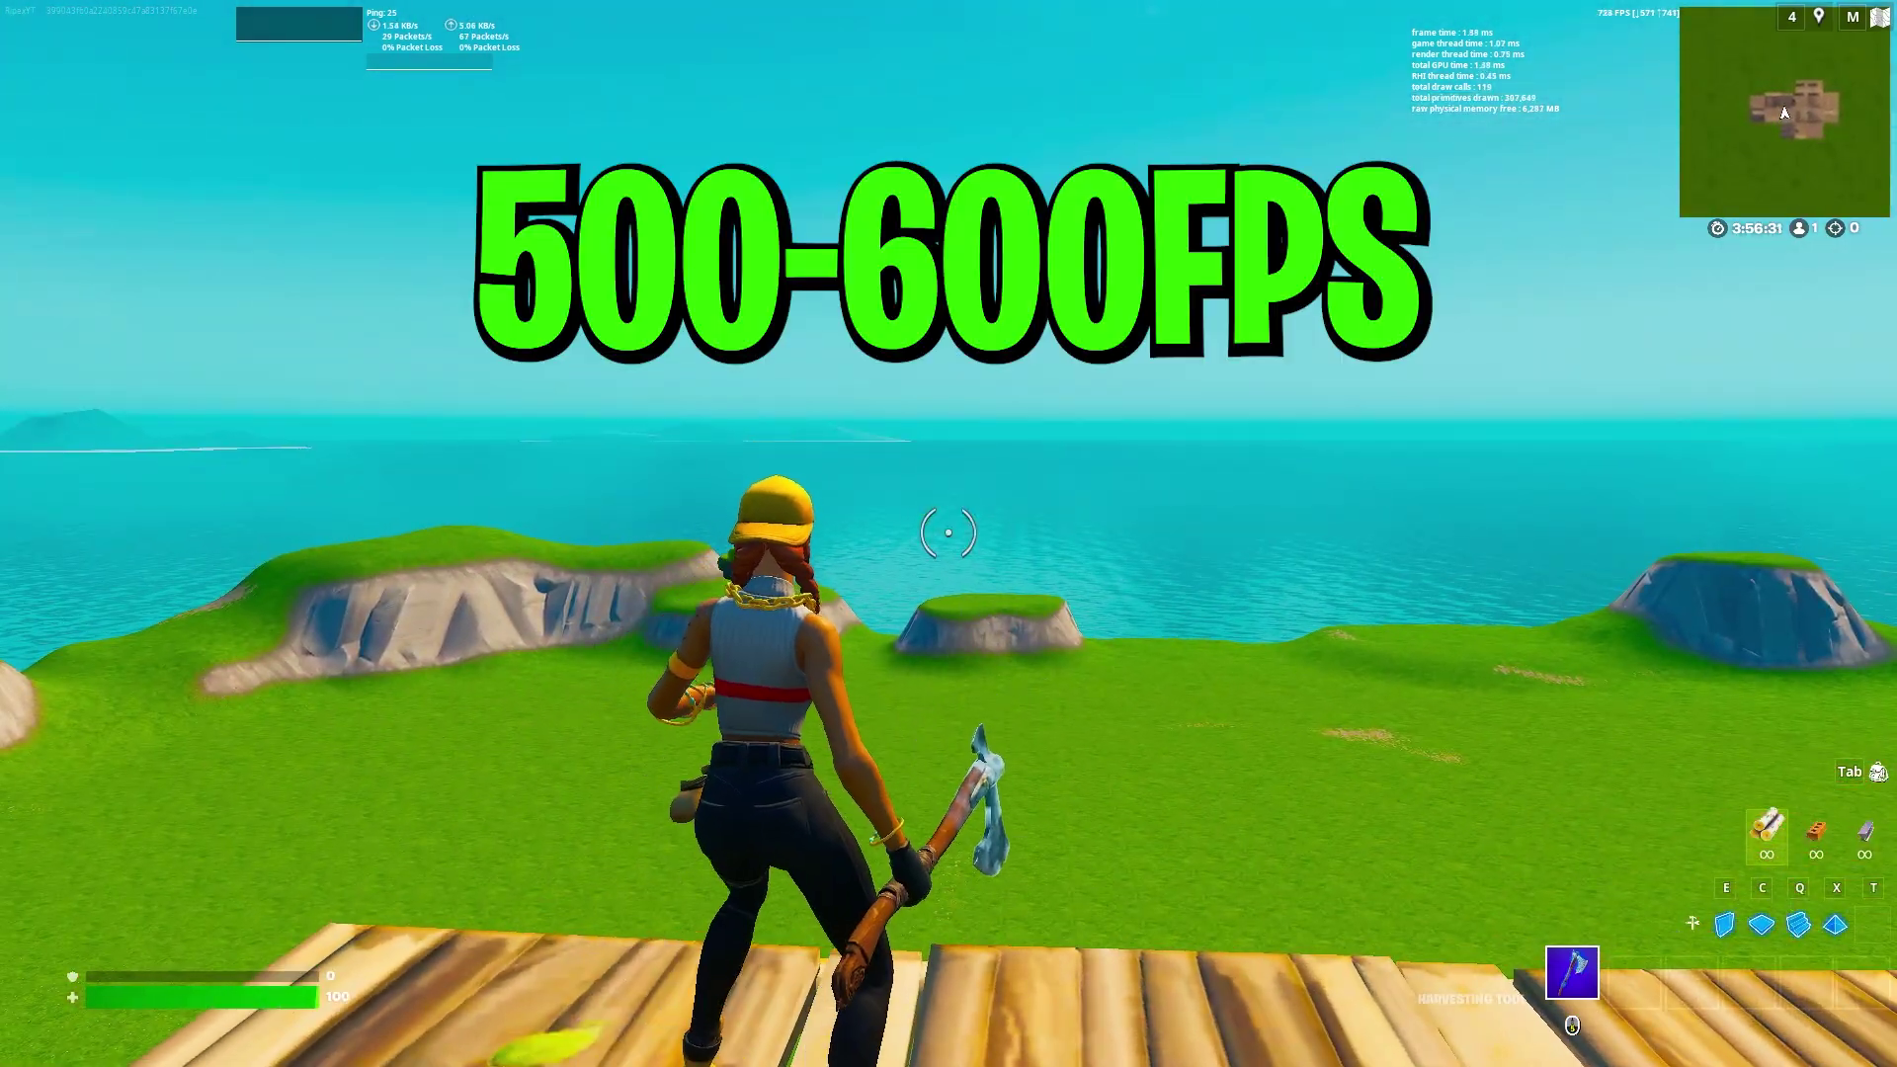
pyautogui.press('w')
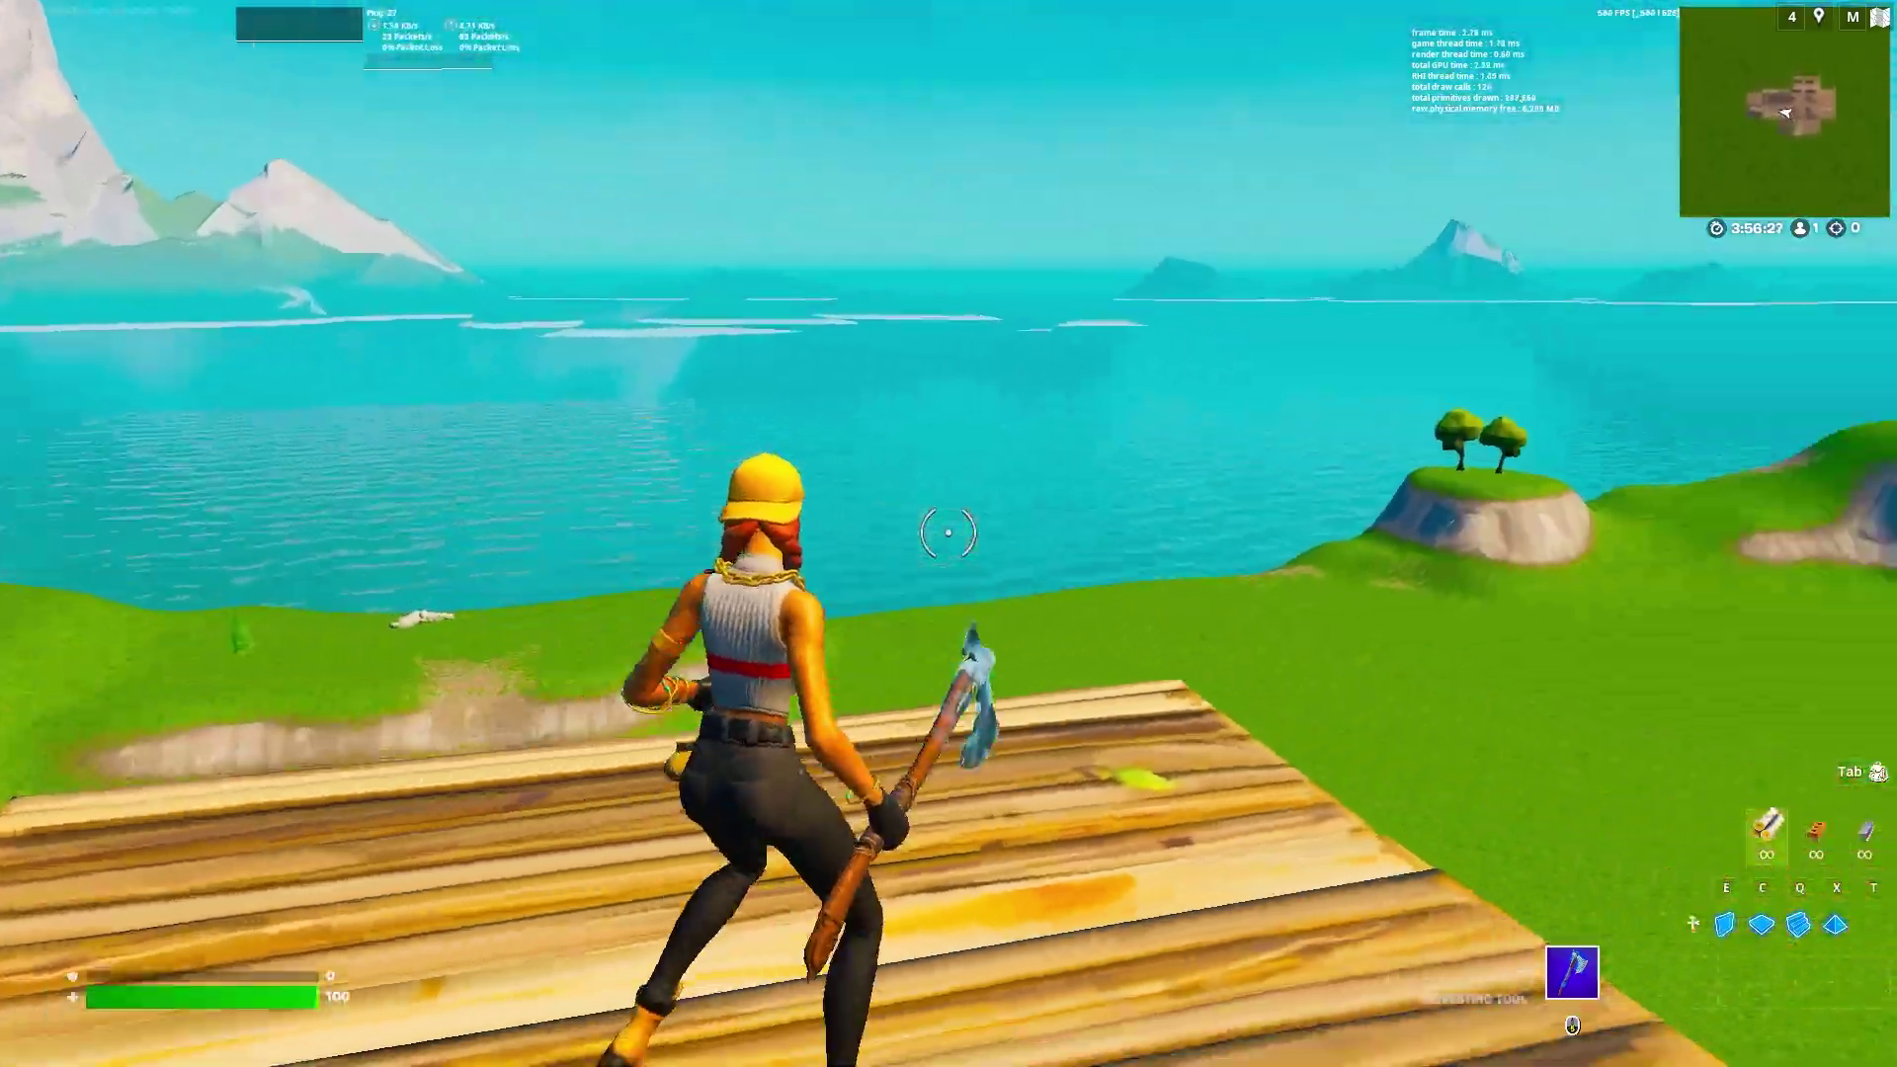
pyautogui.press('space')
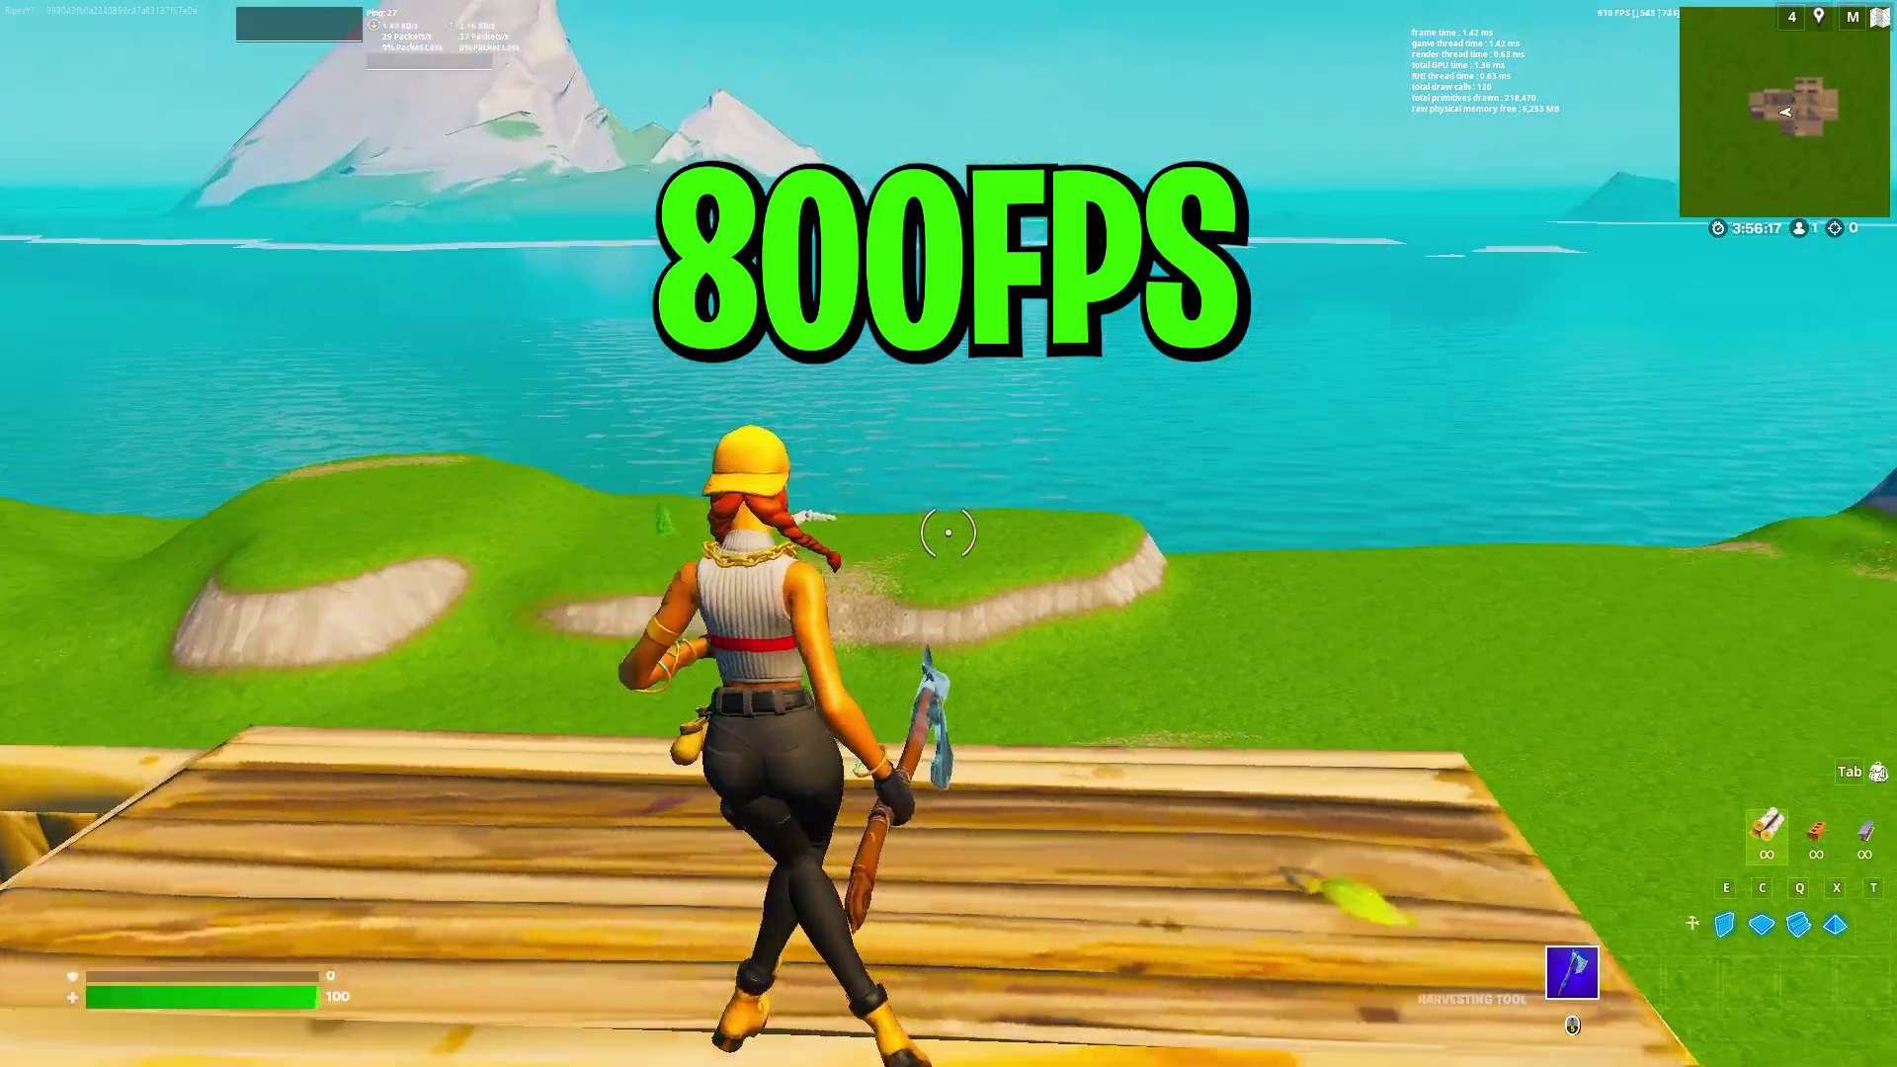
pyautogui.press('w')
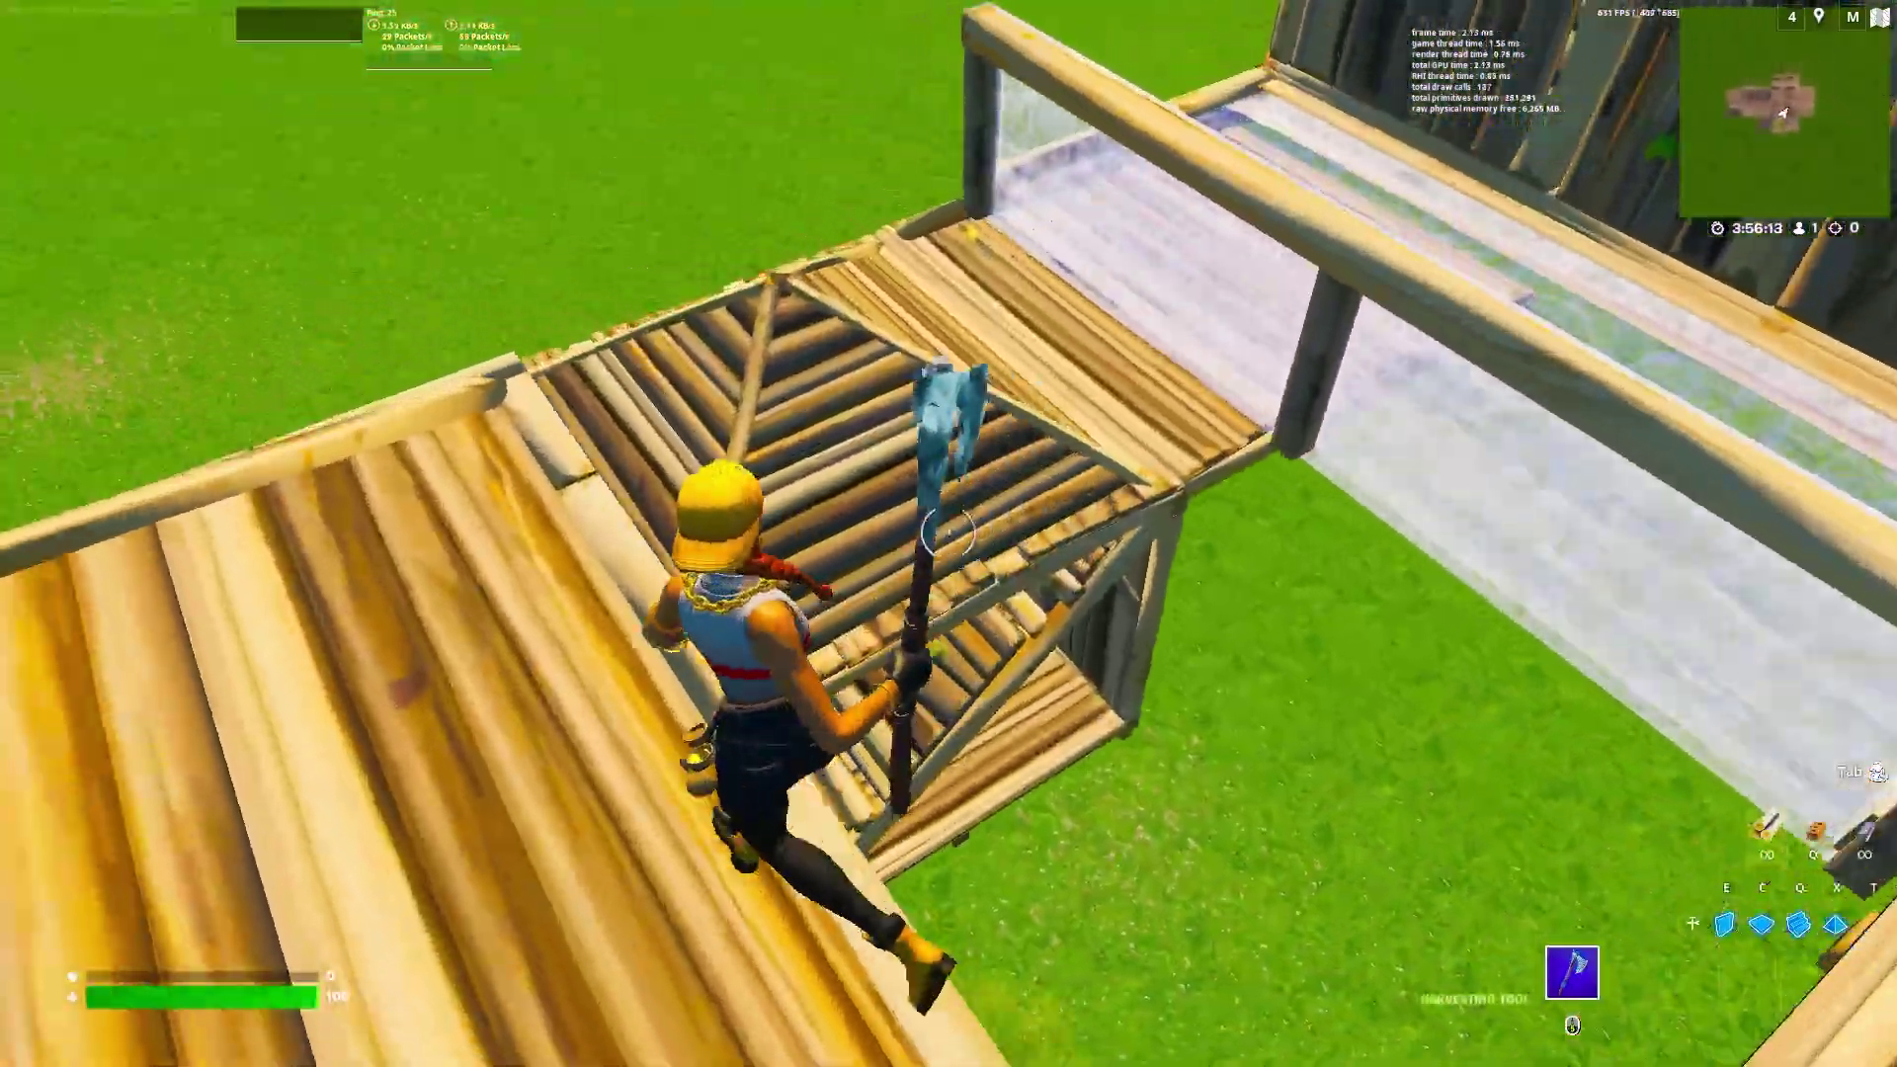
pyautogui.press('w')
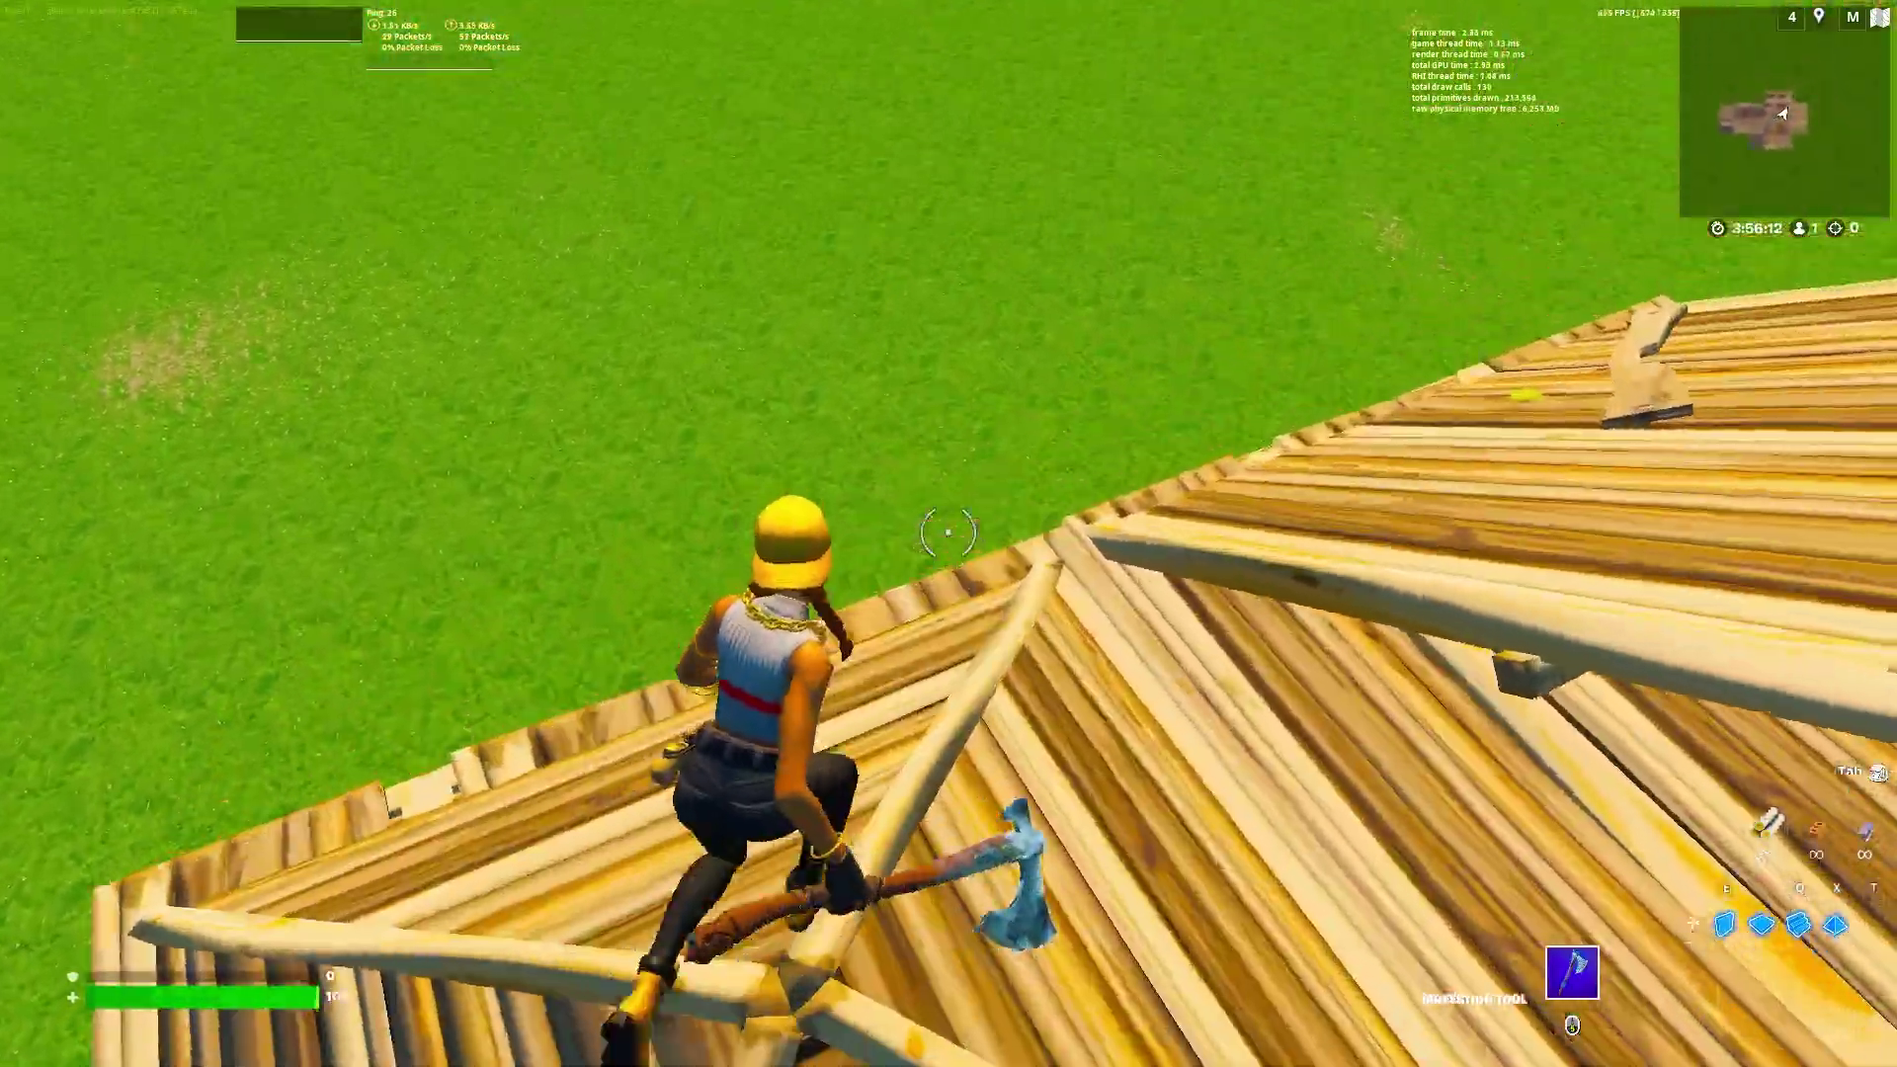
pyautogui.press('x')
pyautogui.click(949, 533)
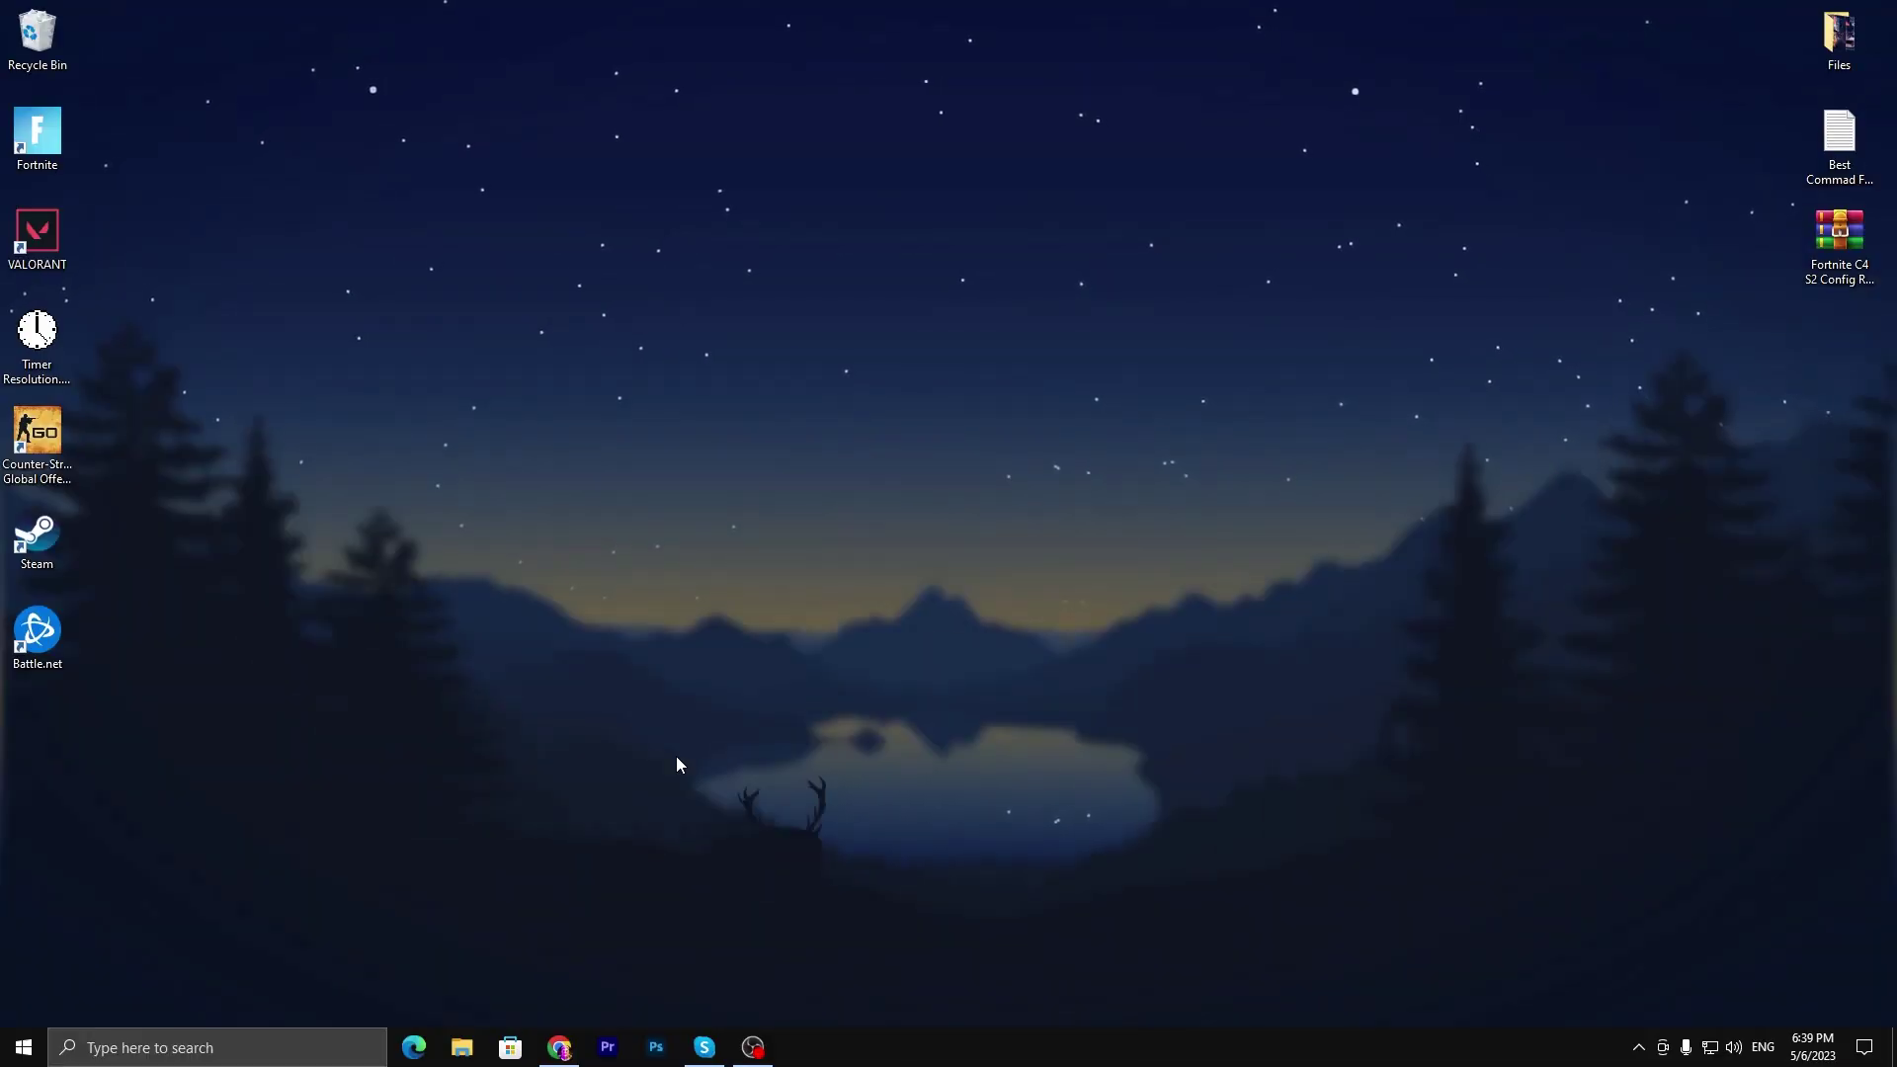
# Open the Windows Prefetch folder through Run, check it for files to delete, and close the folder.
pyautogui.press('super+r')
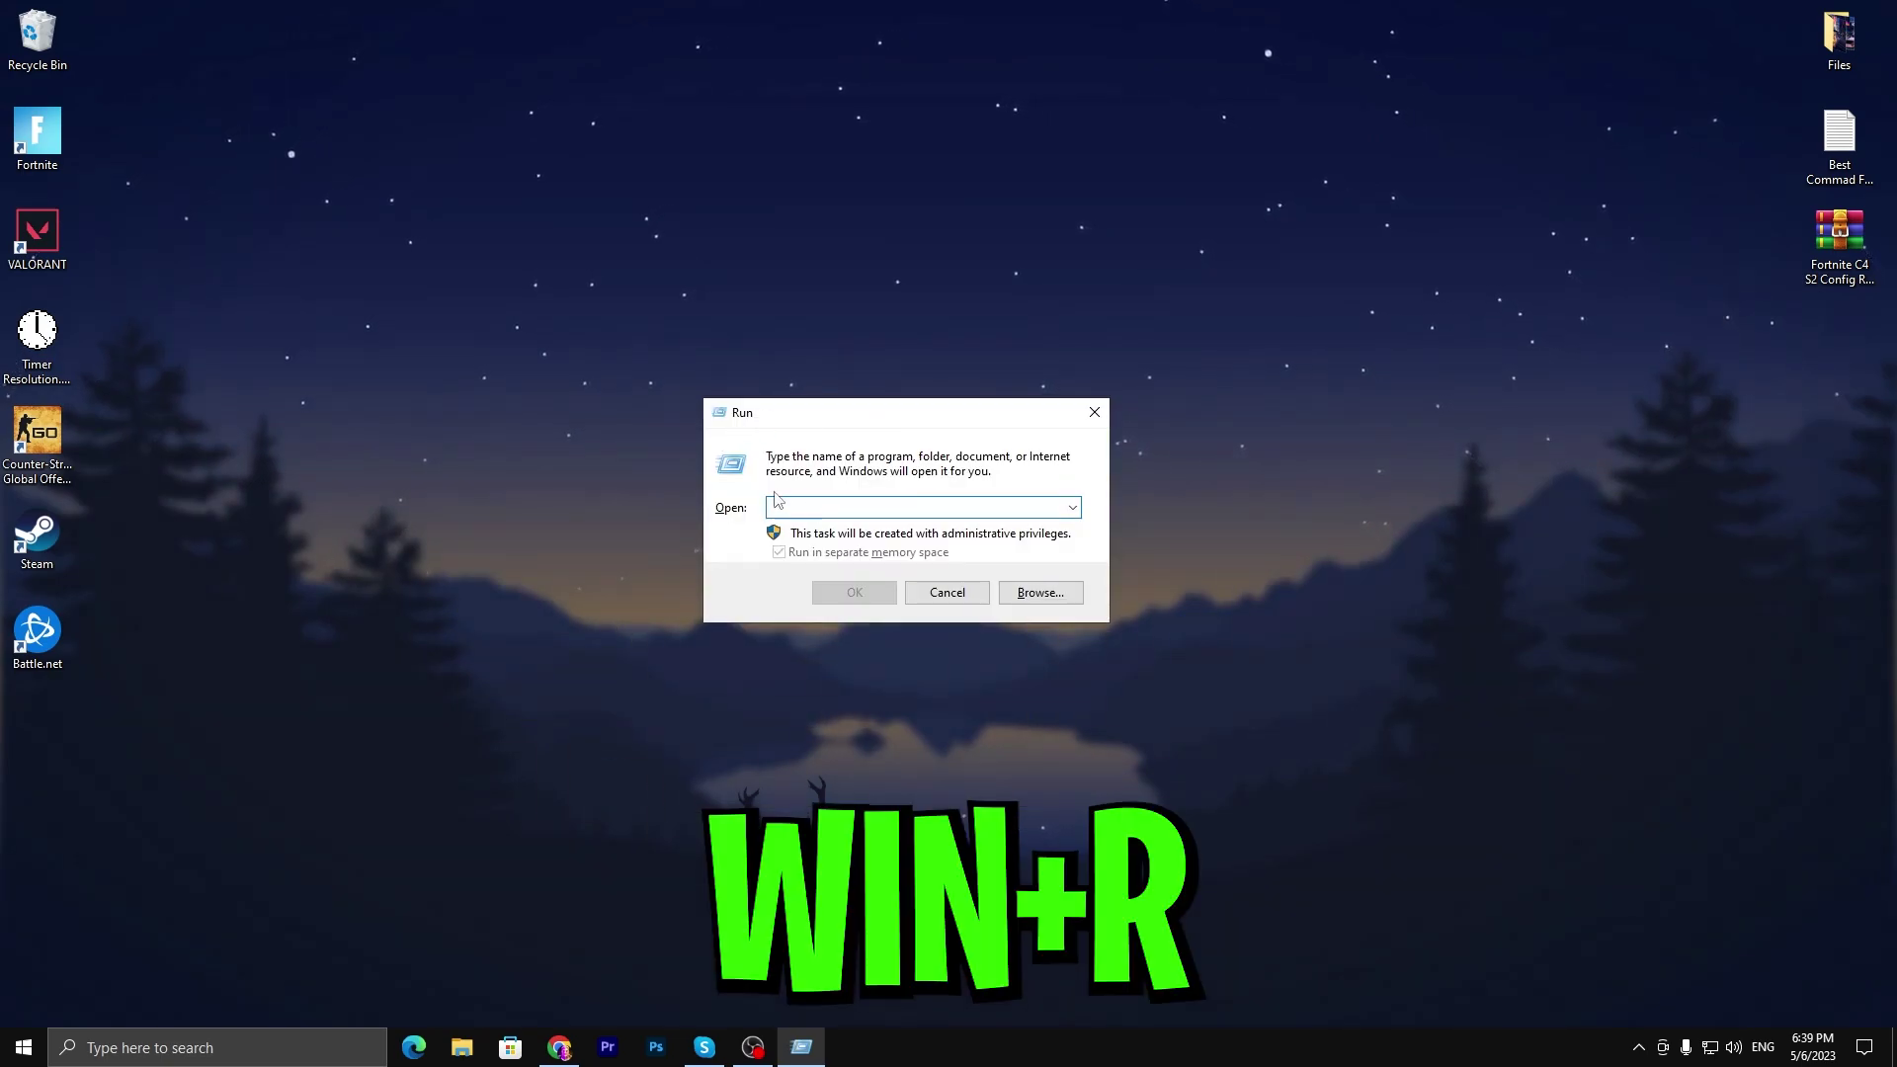
pyautogui.write('PREFETCH')
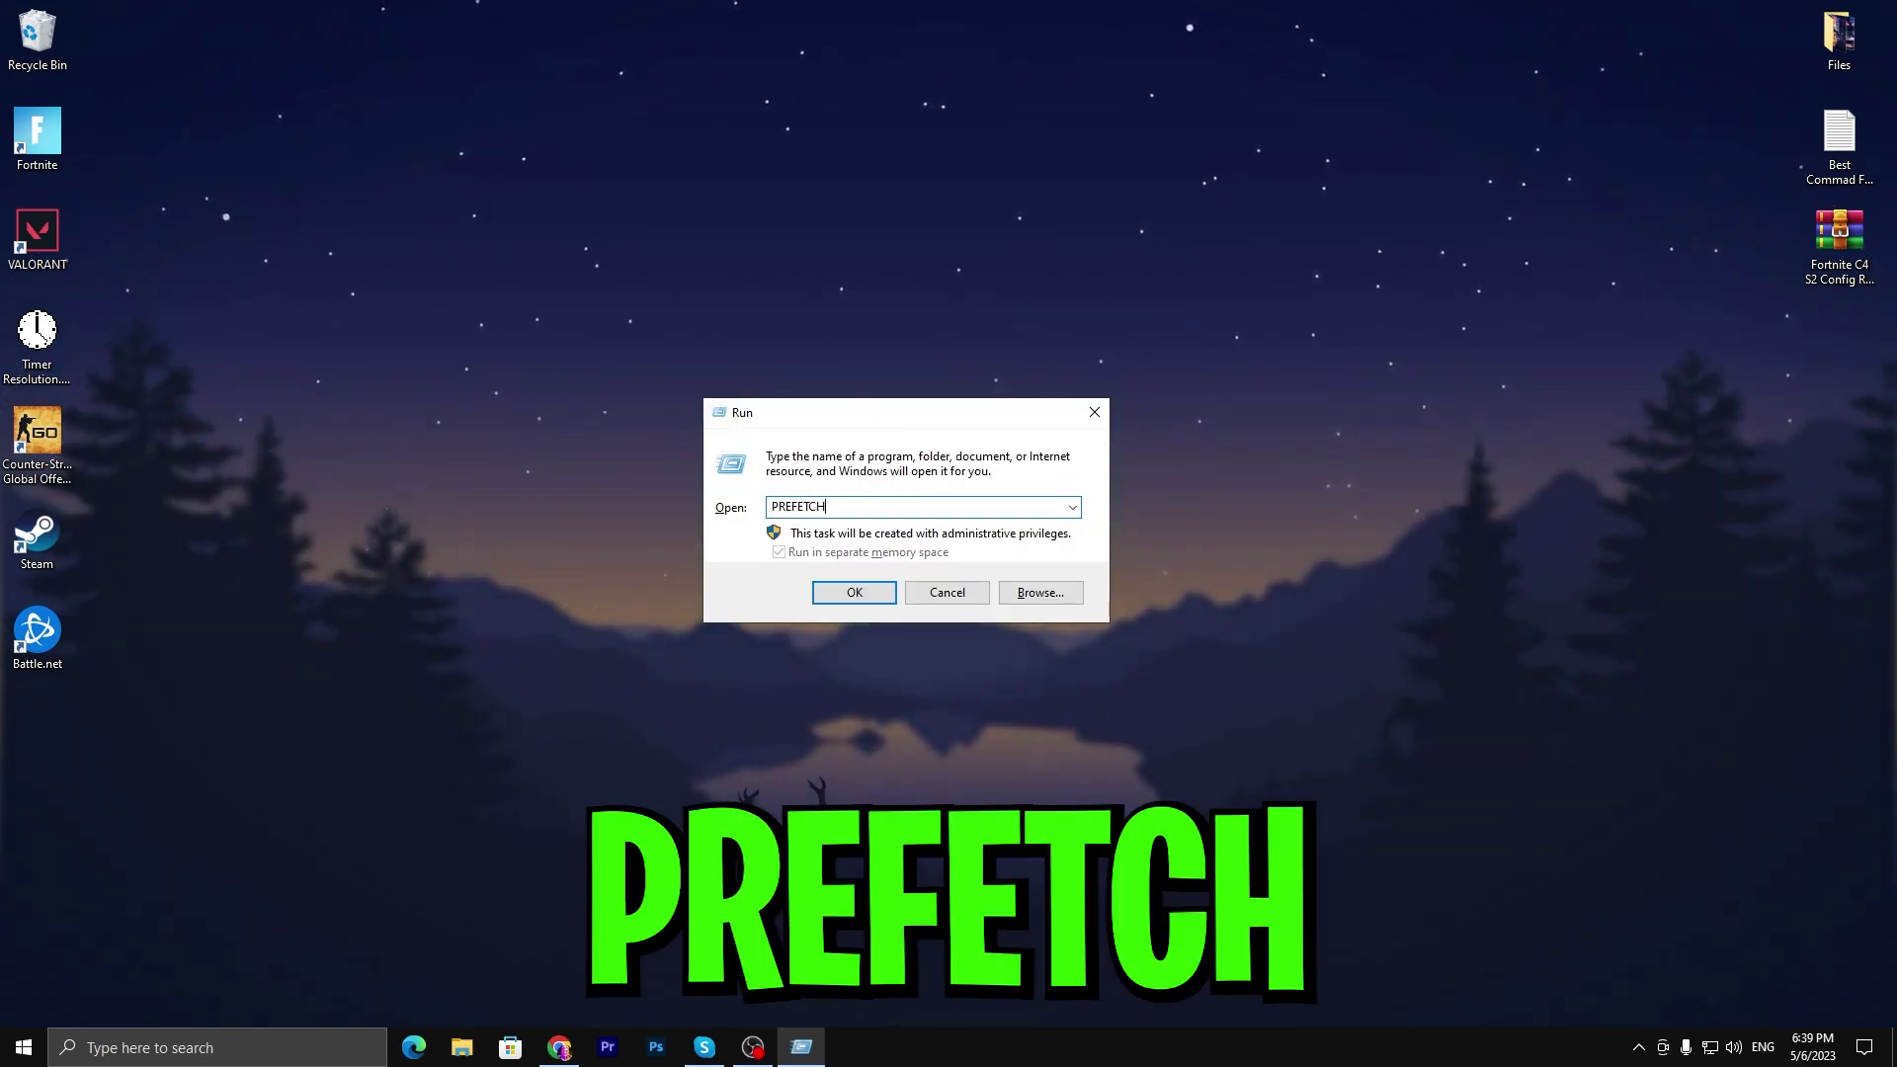
pyautogui.press('Return')
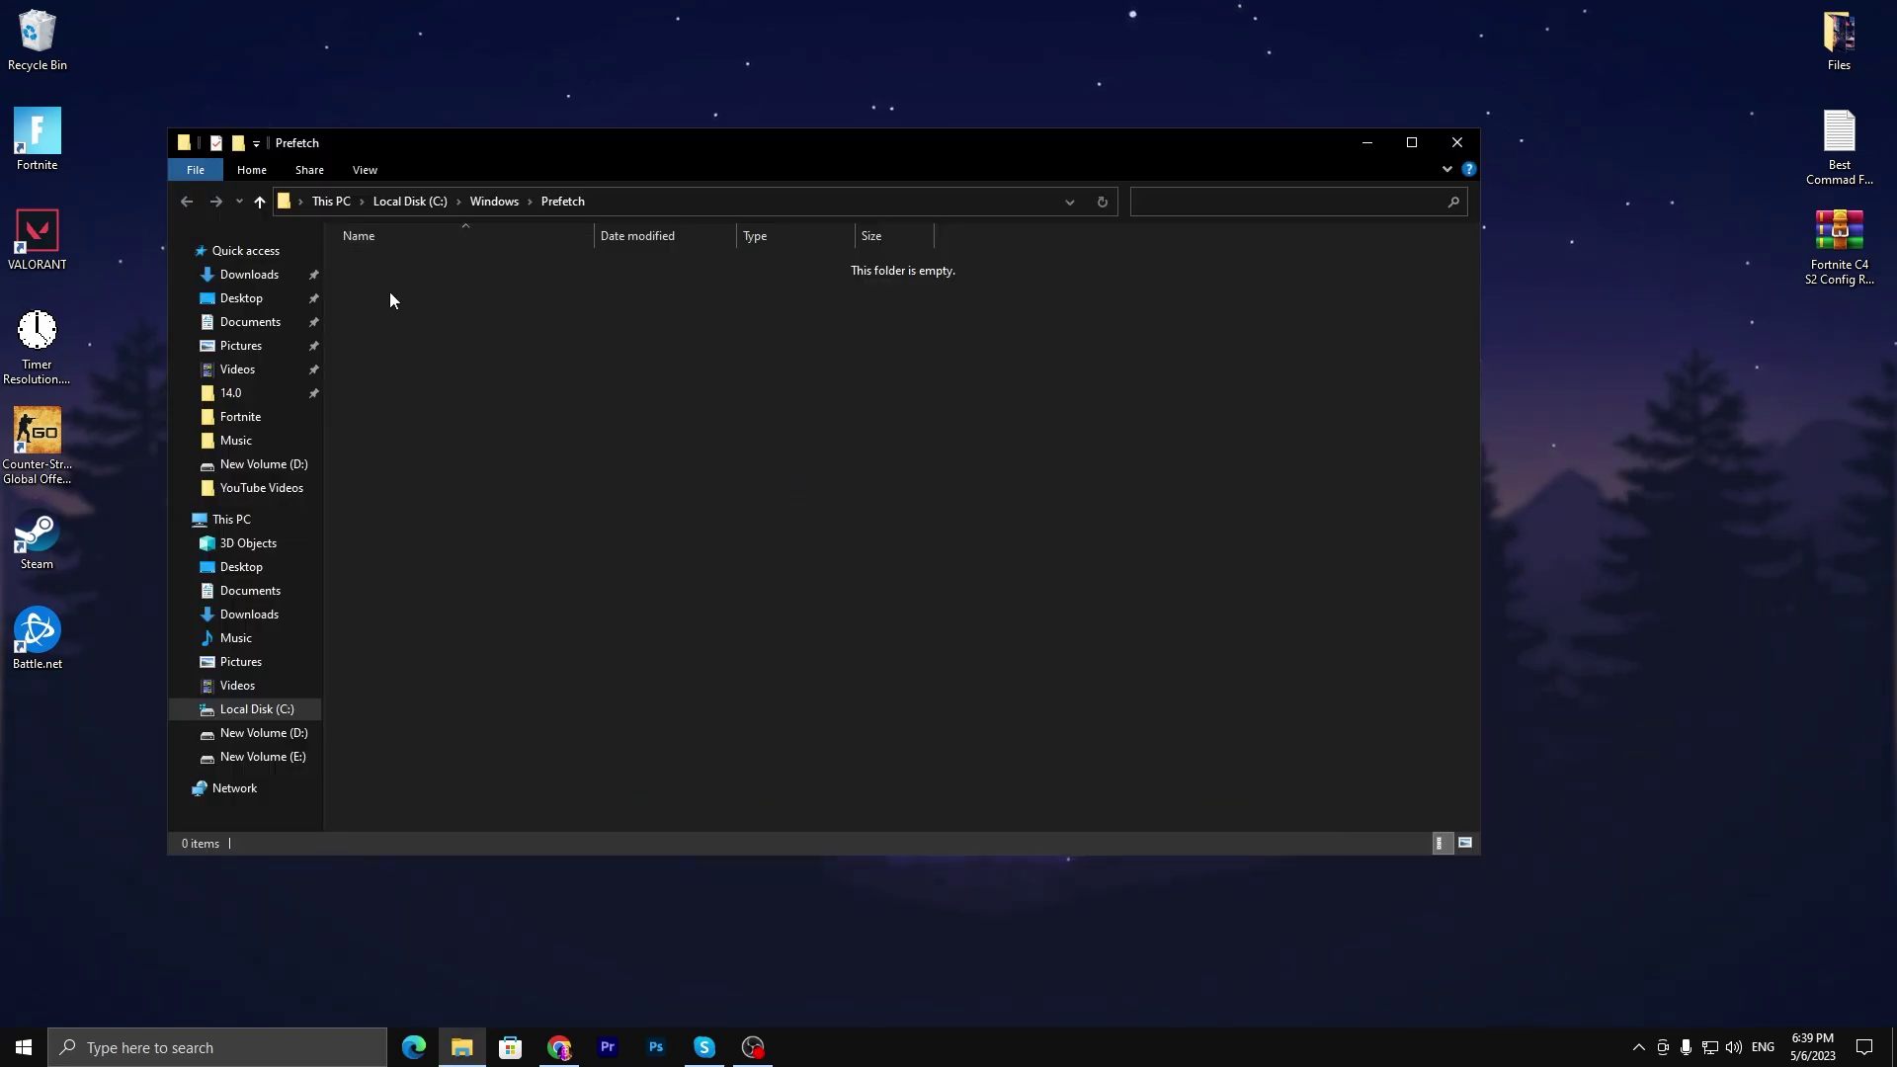
pyautogui.moveTo(389, 292); pyautogui.dragTo(1023, 699)
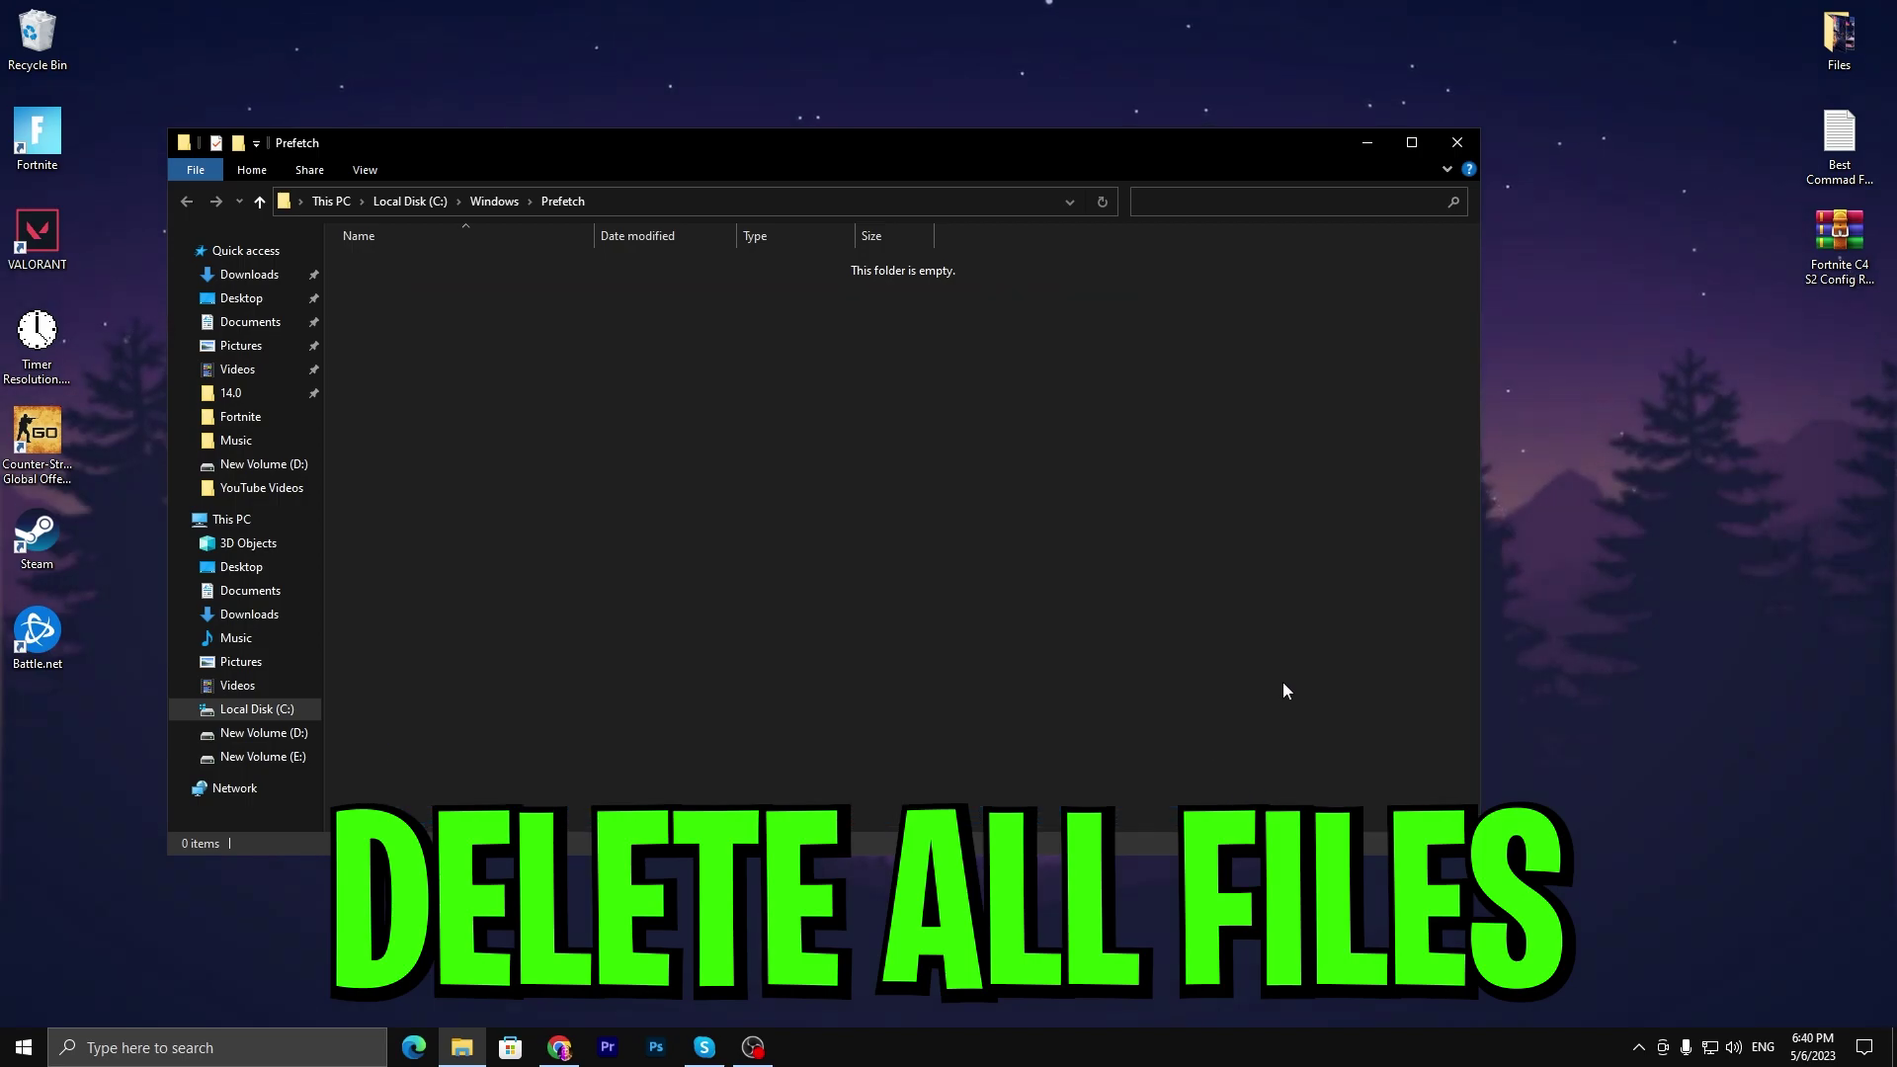
pyautogui.click(1460, 144)
# Open the user's temporary files folder by running %temp%.
pyautogui.press('super+r')
pyautogui.moveTo(186, 794); pyautogui.dragTo(1017, 451)
pyautogui.write('%')
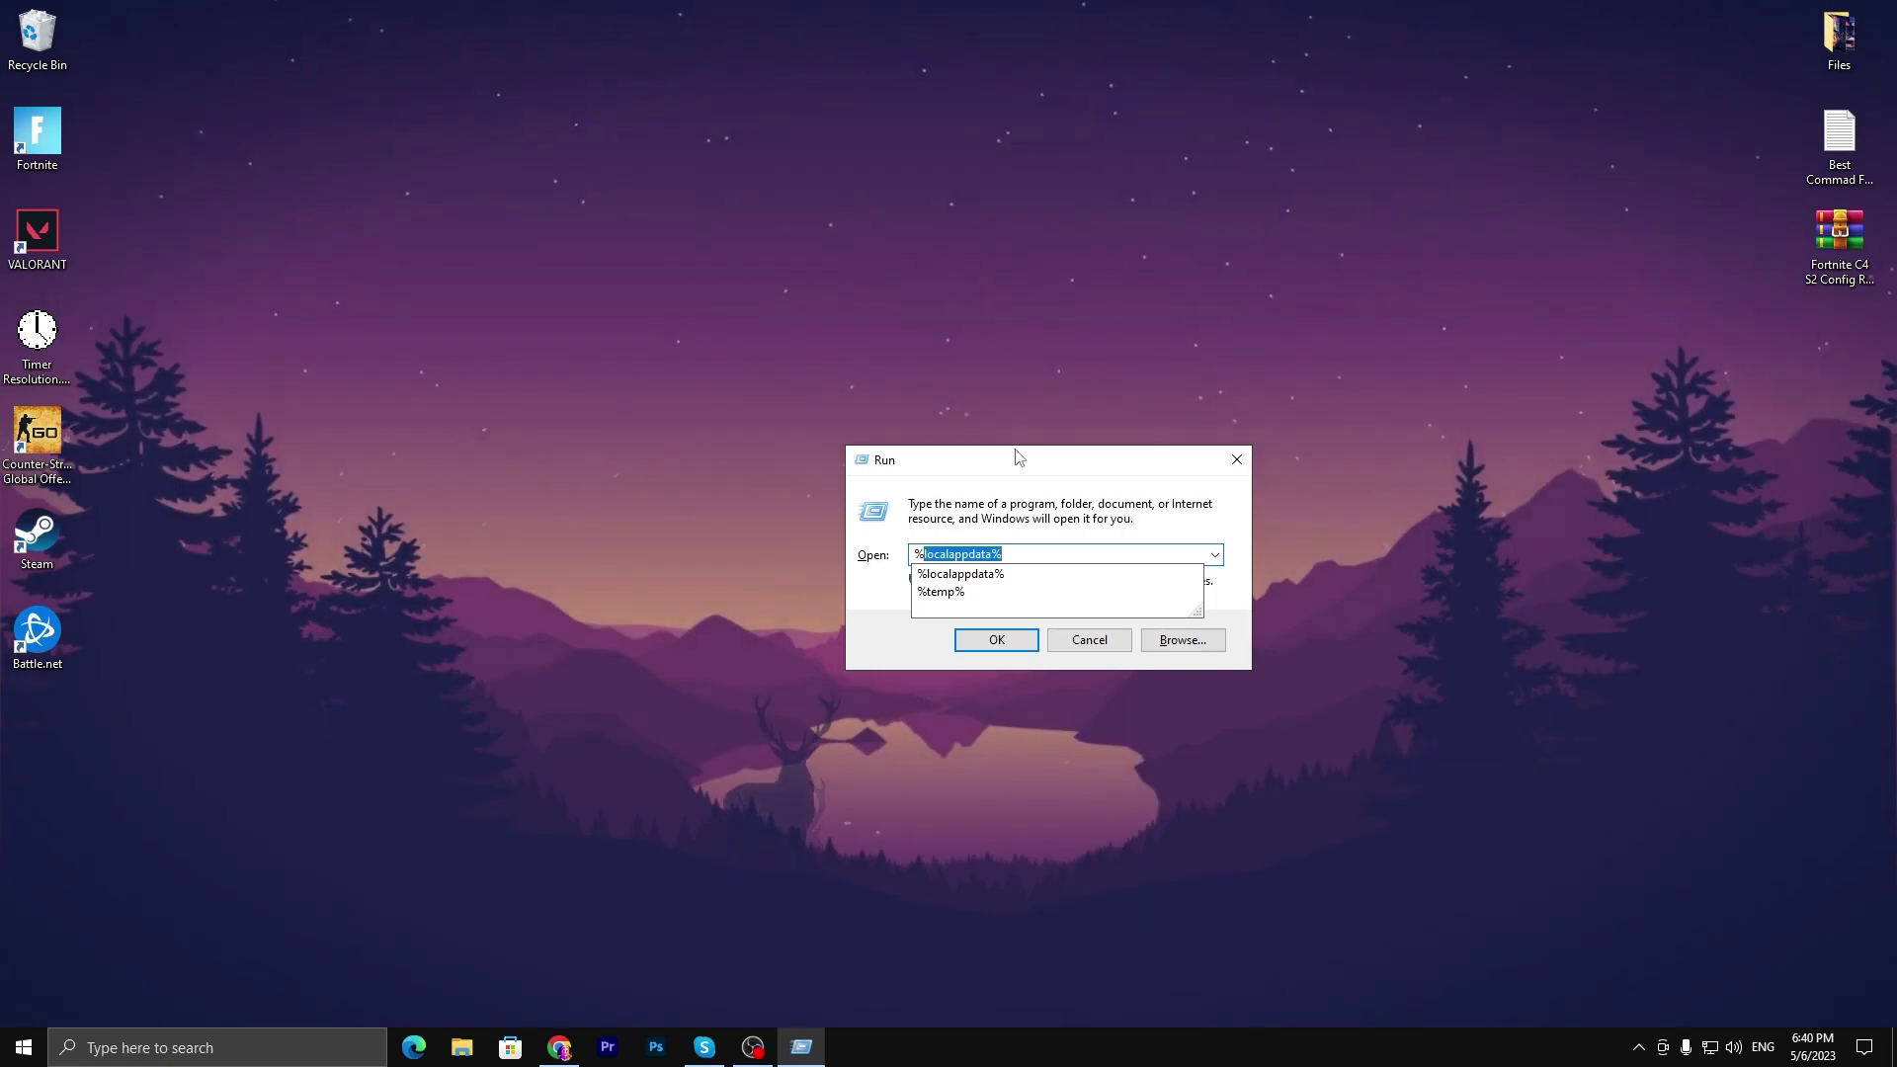
pyautogui.write('tem')
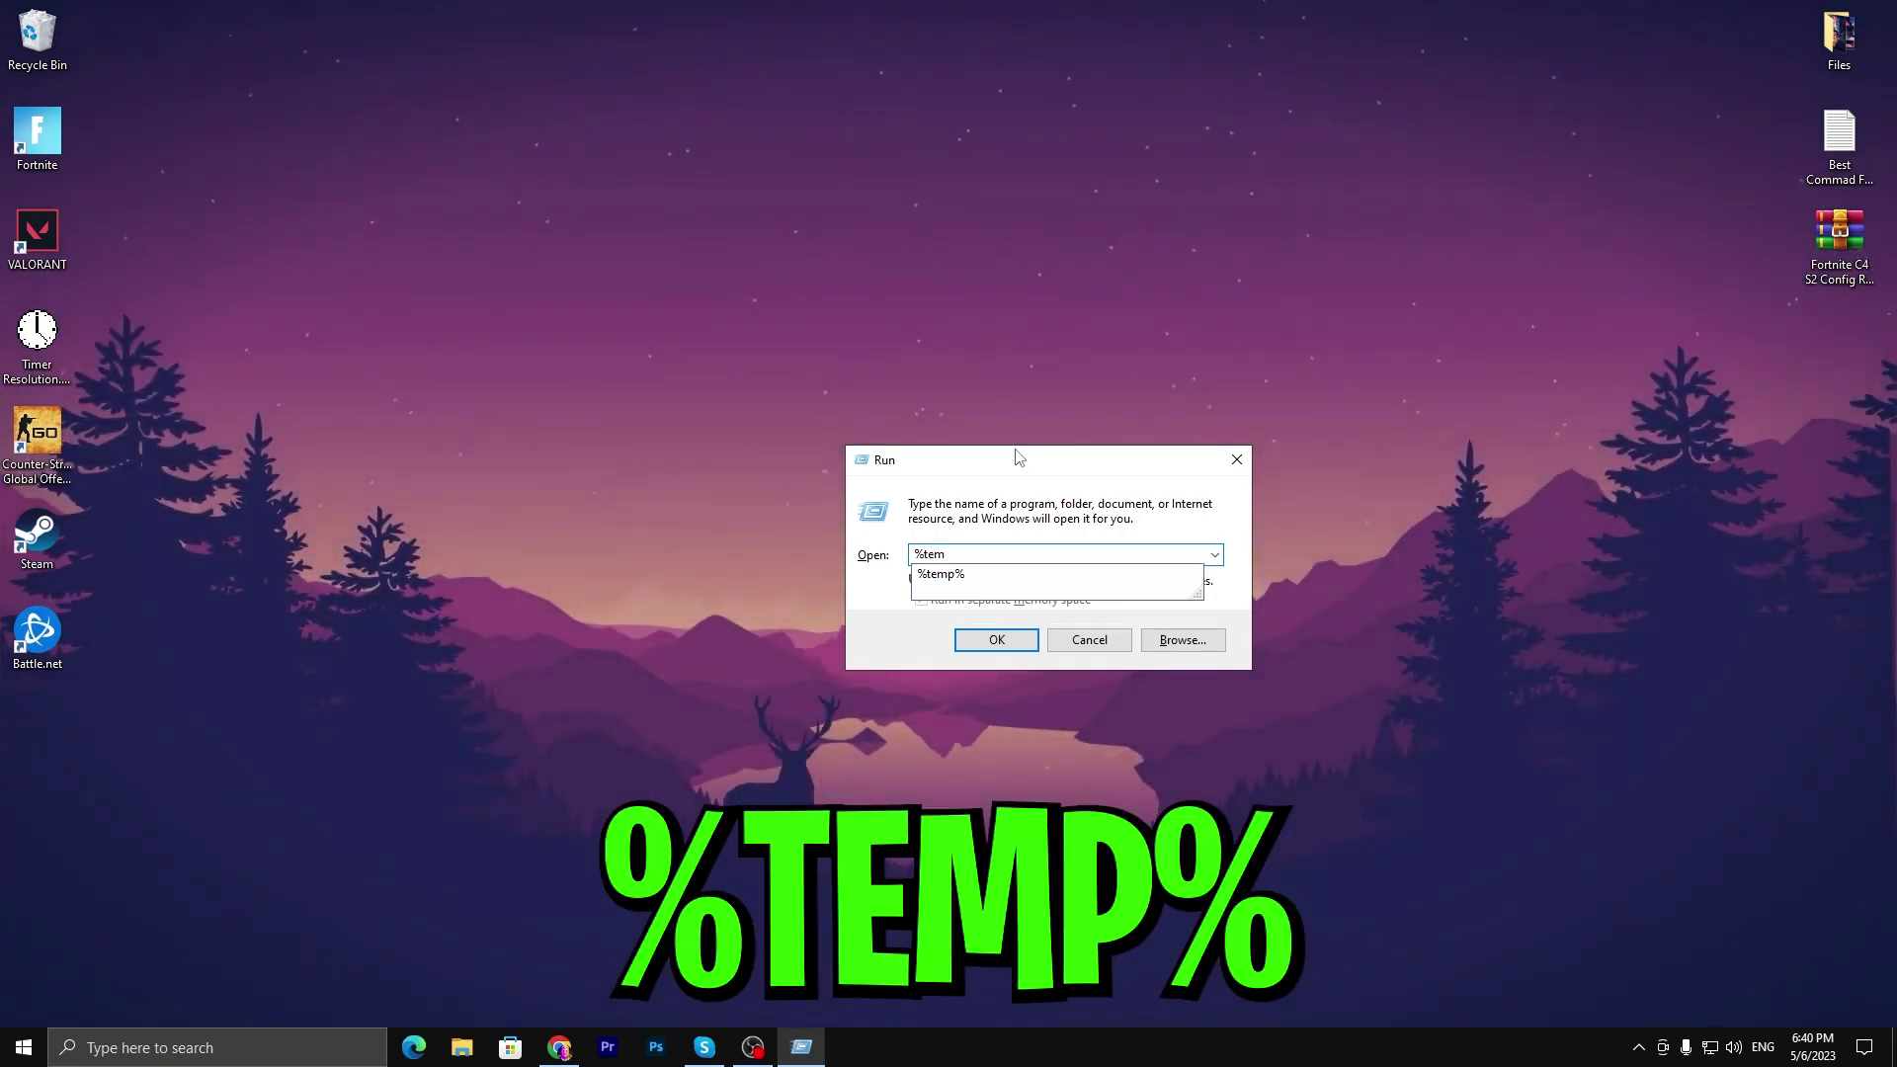
pyautogui.write('p%')
pyautogui.press('Return')
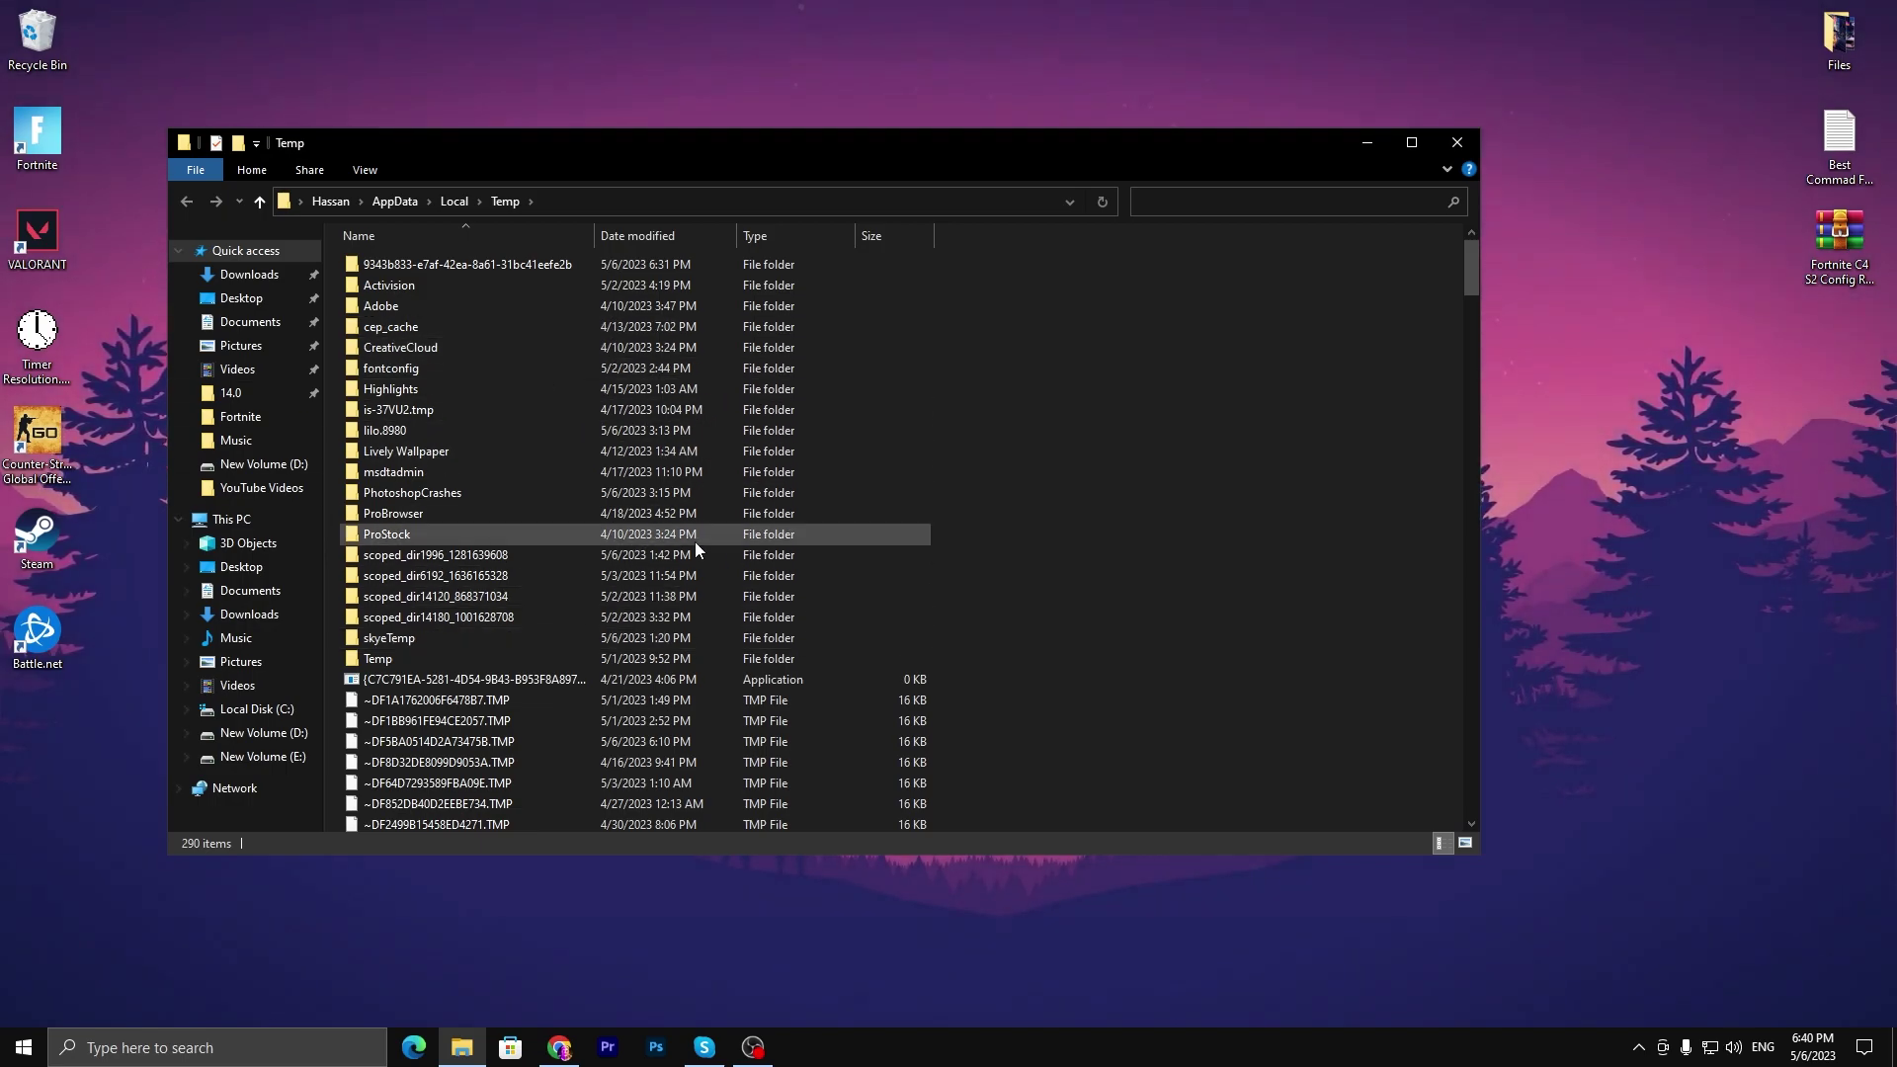
# Try to delete all files and folders in the Temp folder.
pyautogui.hotkey('ctrl', 'a')
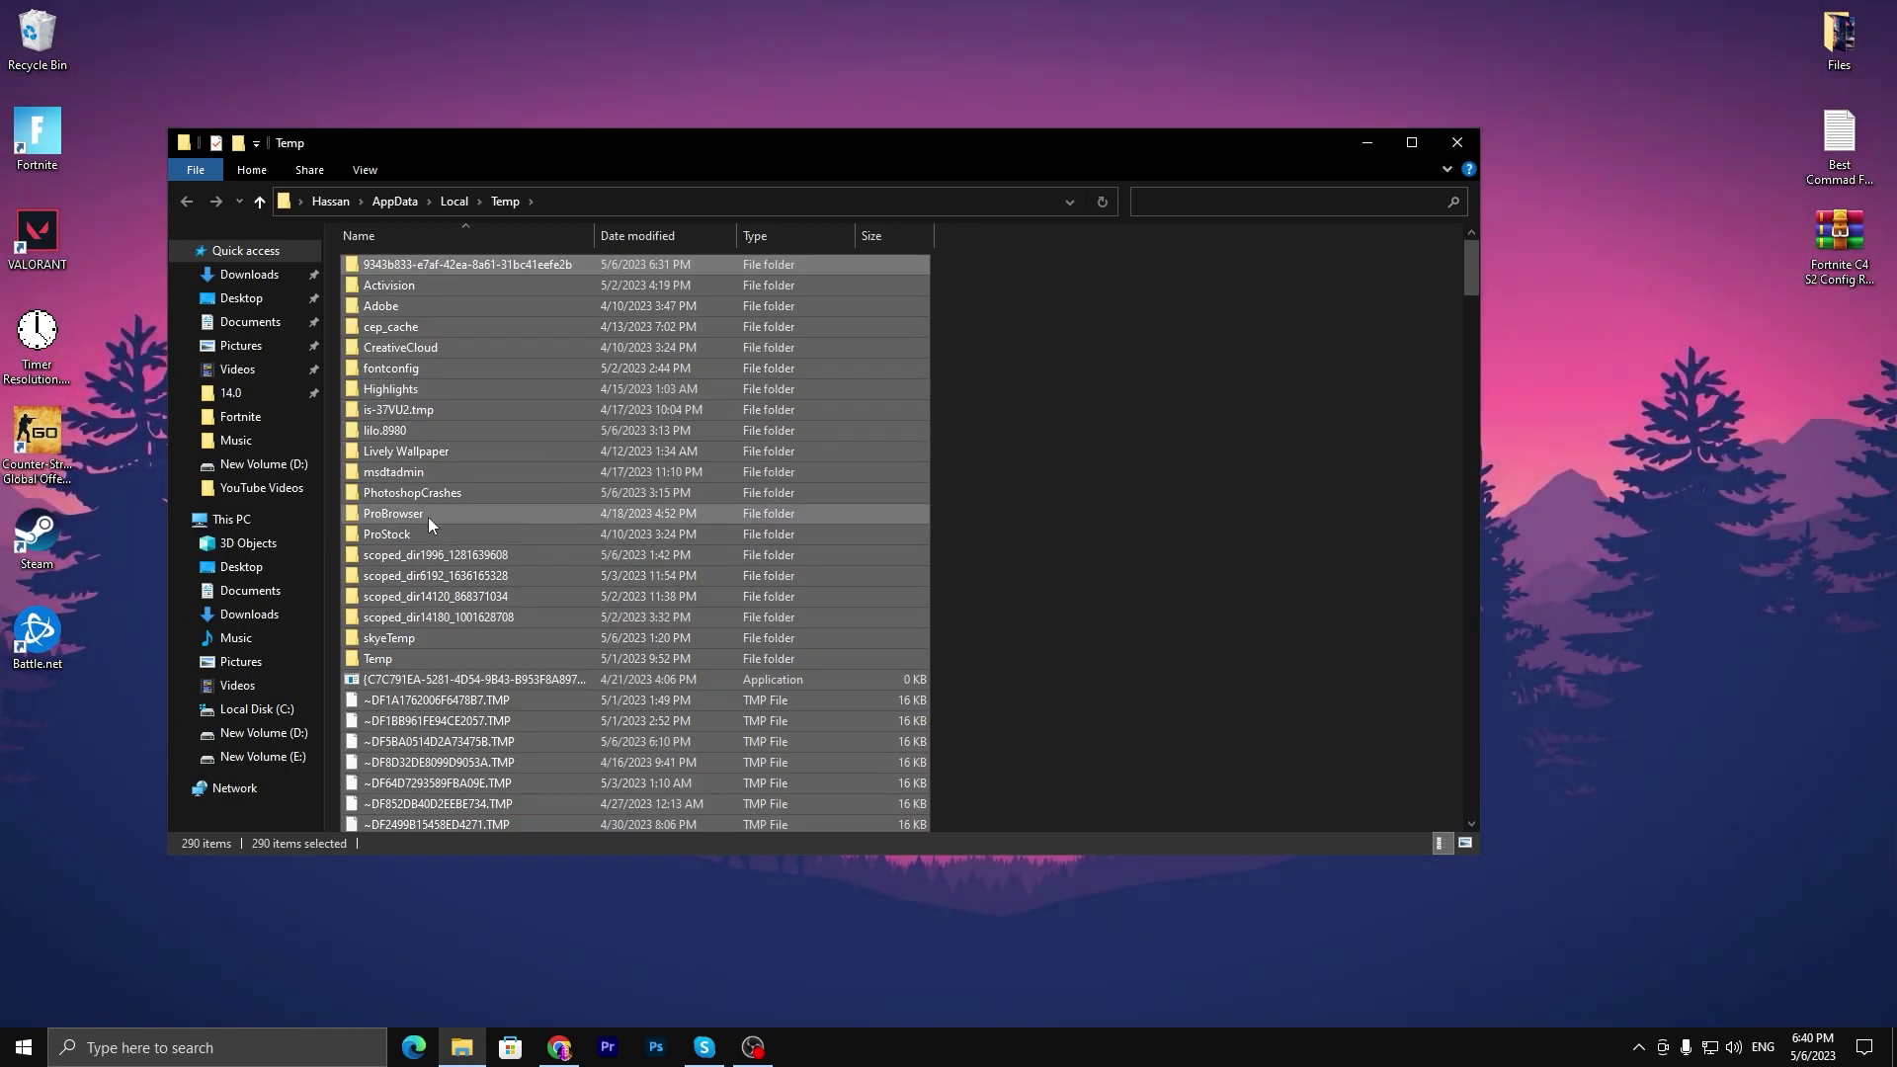
pyautogui.scroll(-5, 1141, 454)
pyautogui.scroll(-20, 1141, 447)
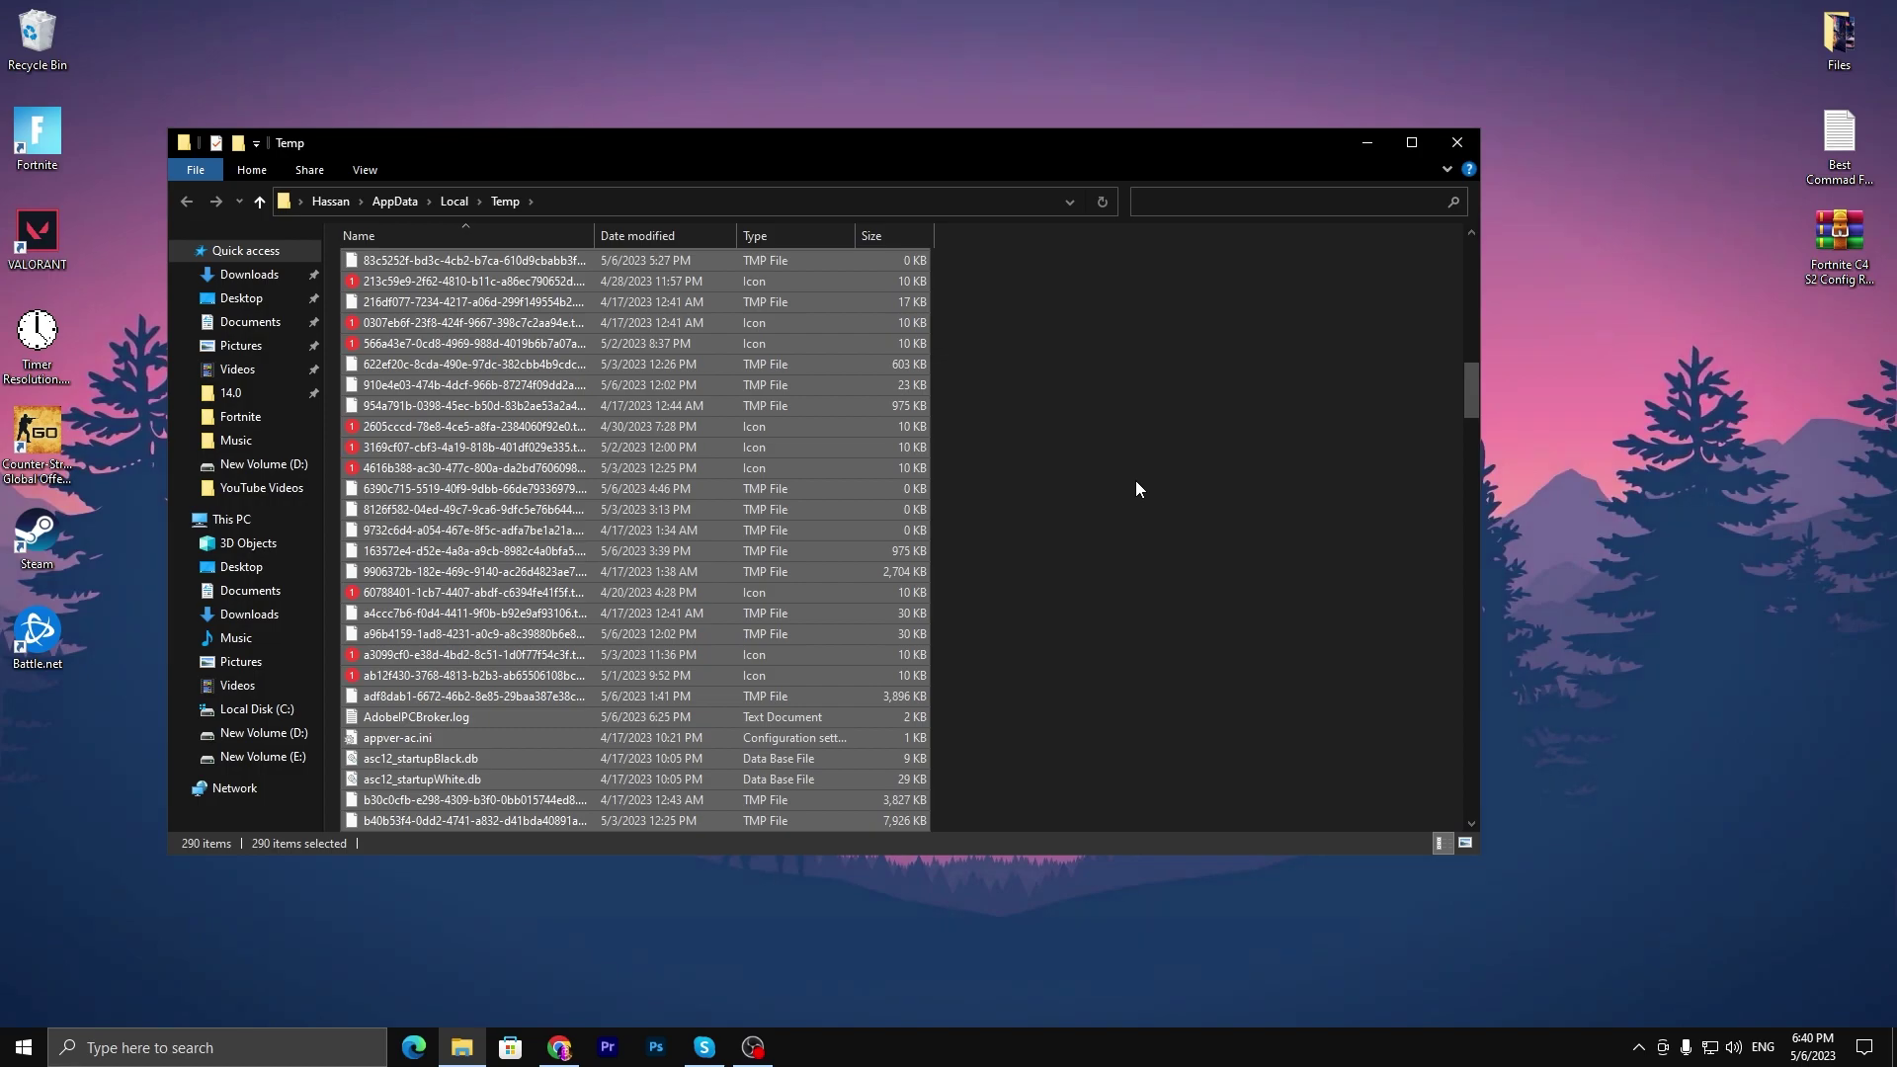
pyautogui.press('Delete')
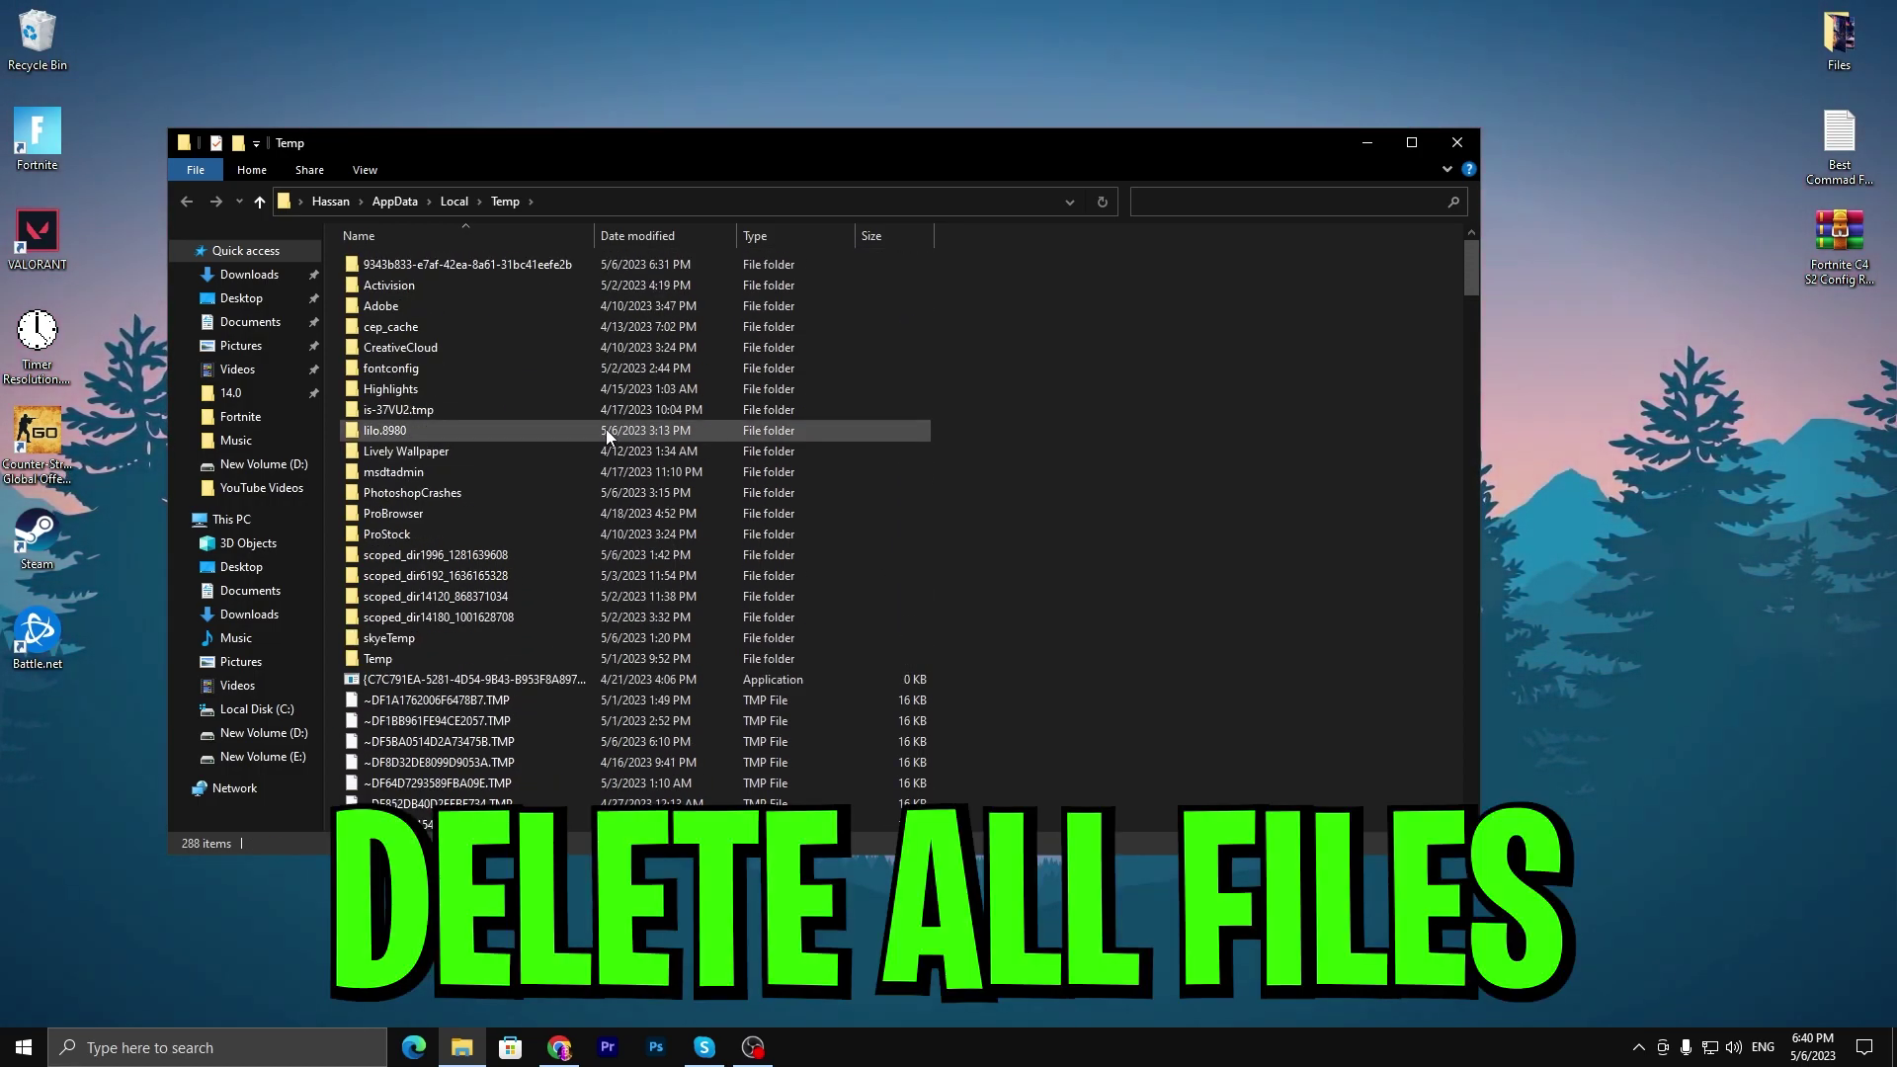
# Delete everything in the Temp folder except the Highlights folder.
pyautogui.hotkey('ctrl', 'a')
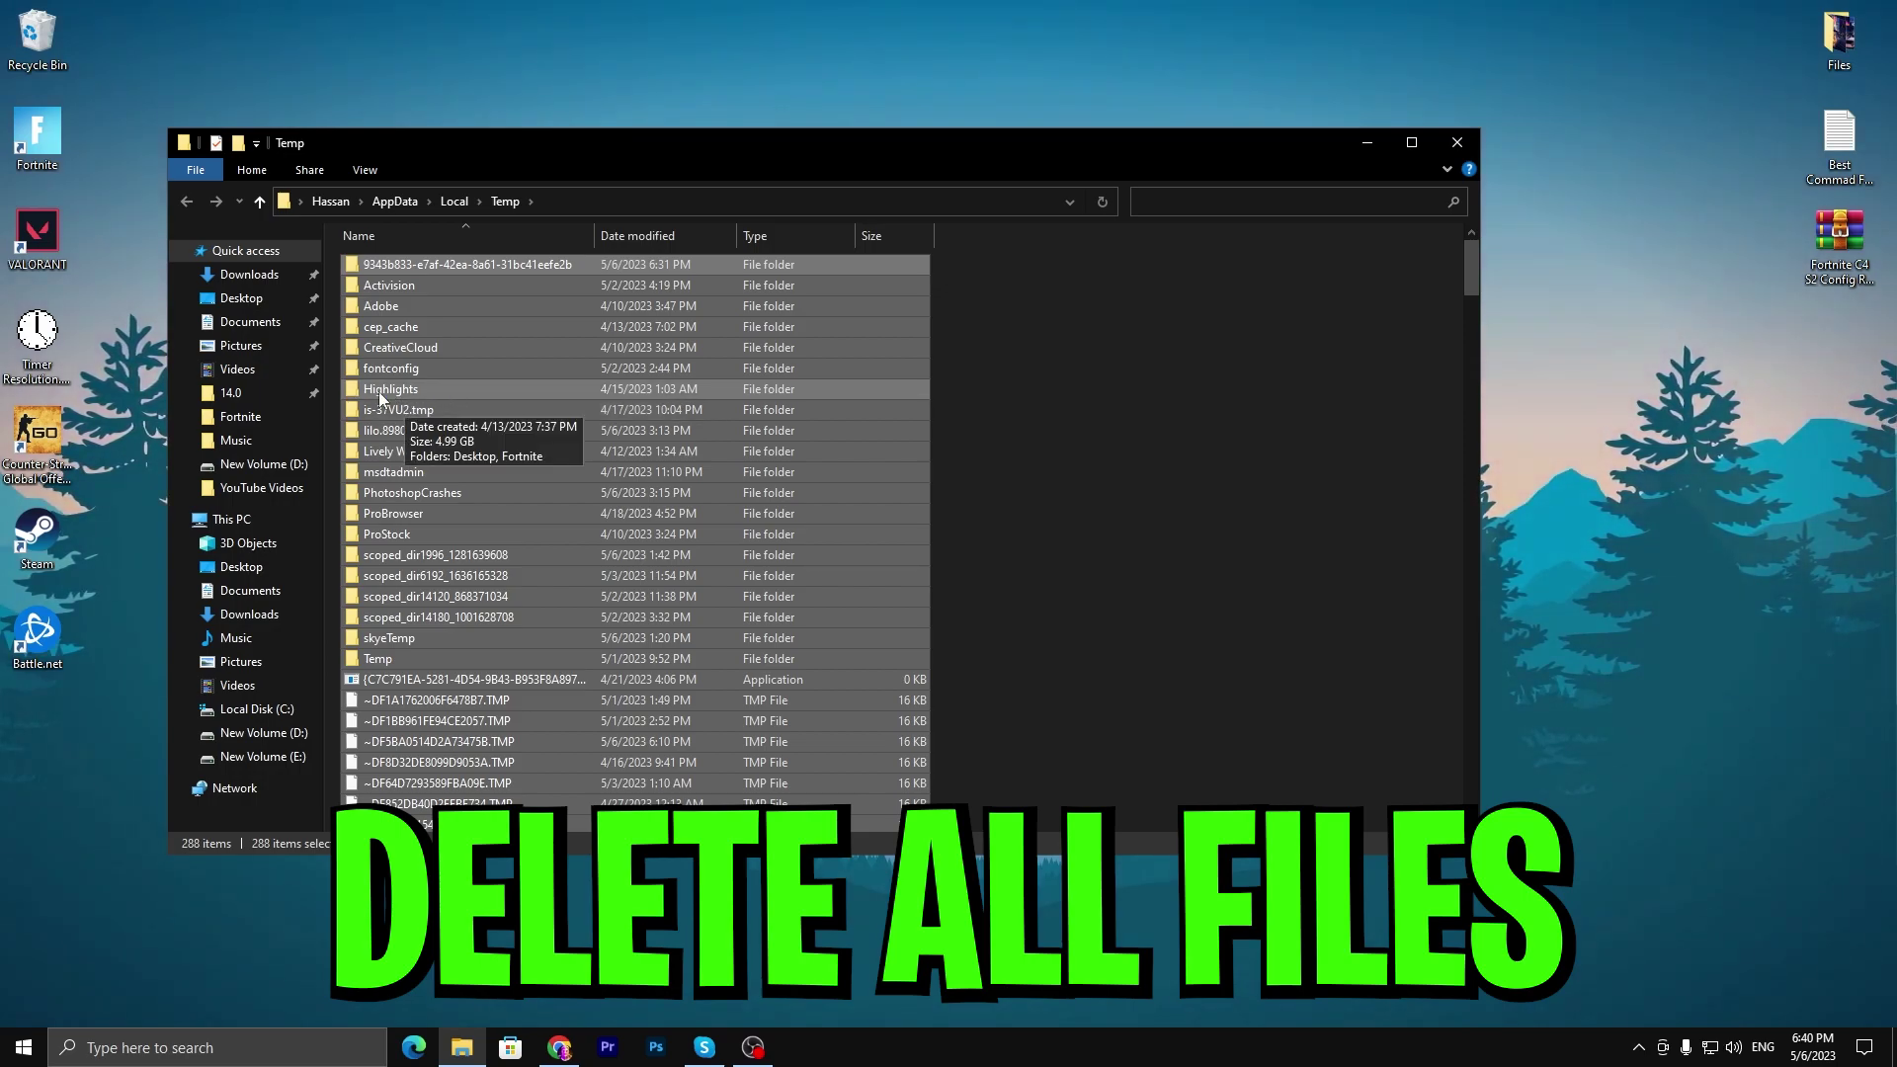
pyautogui.keyDown('shift'); pyautogui.click(390, 390); pyautogui.keyUp('shift')
pyautogui.hotkey('ctrl', 'a')
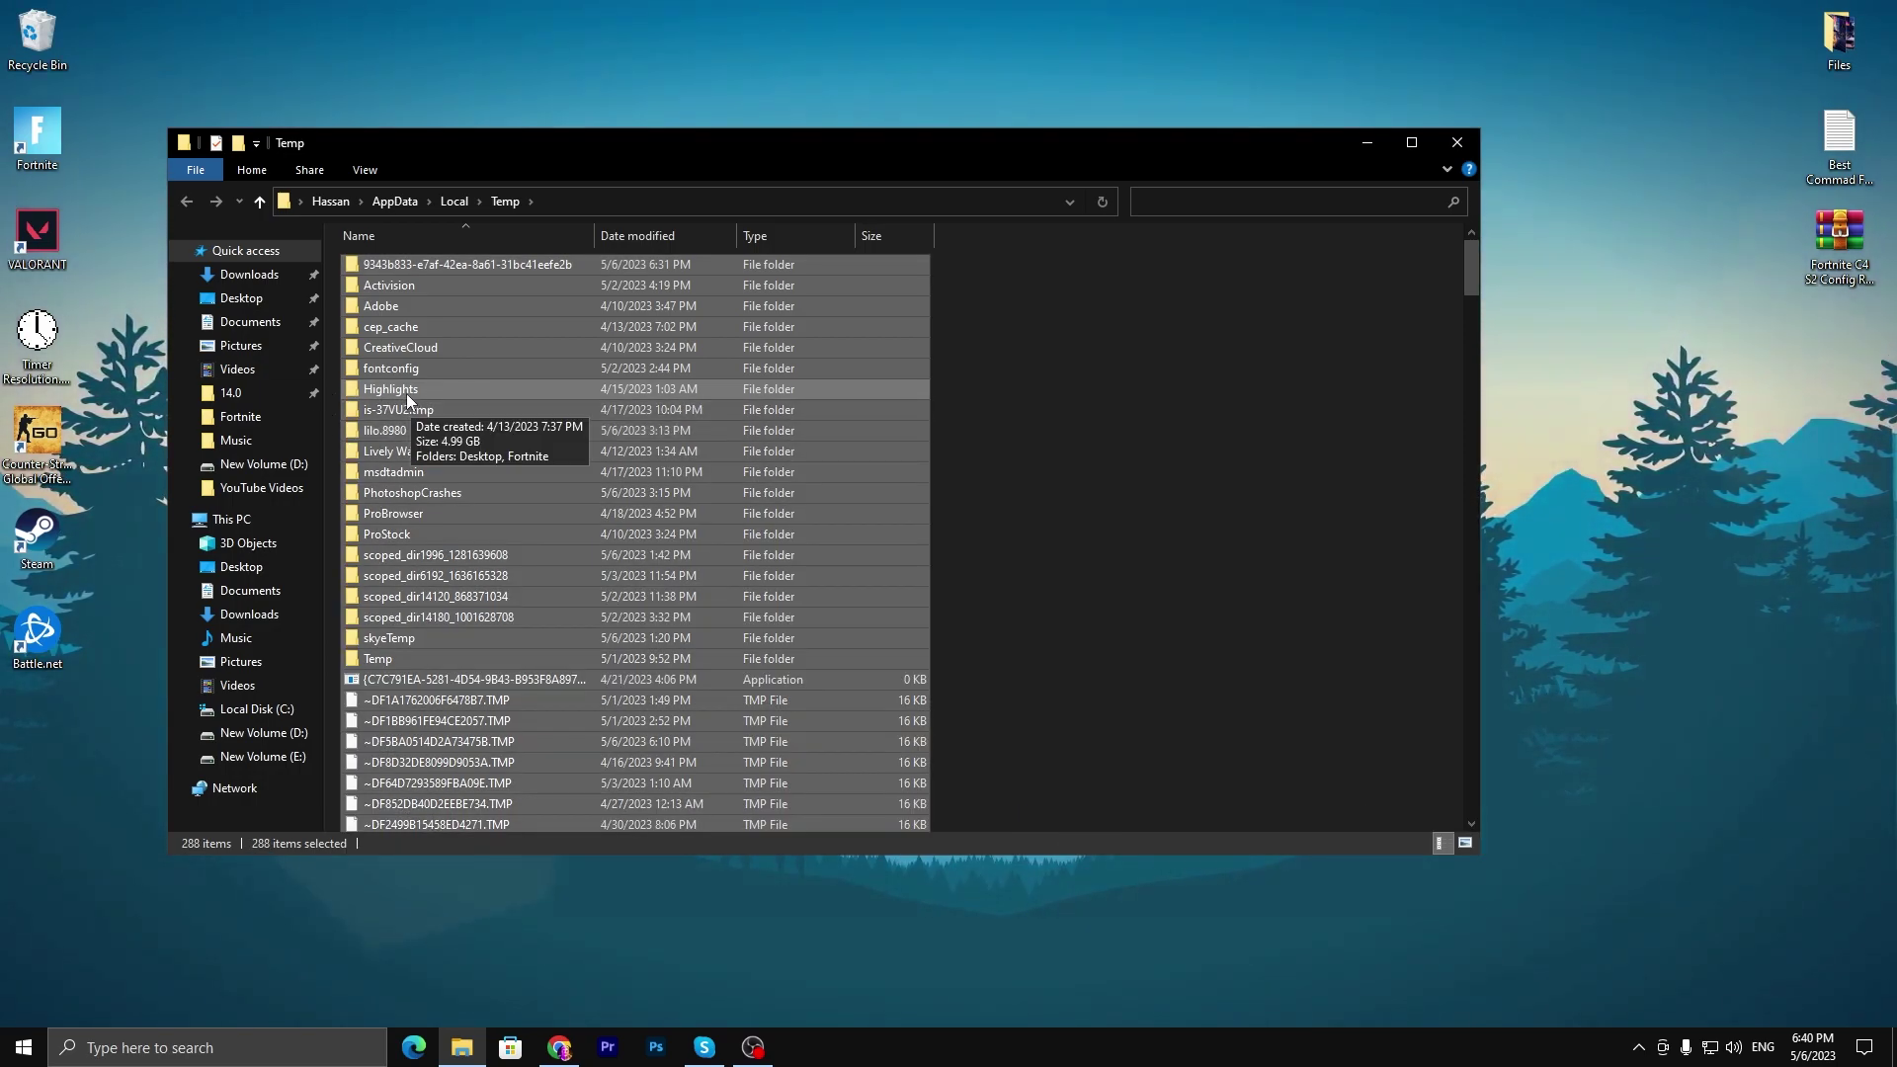
pyautogui.keyDown('ctrl'); pyautogui.click(385, 387); pyautogui.keyUp('ctrl')
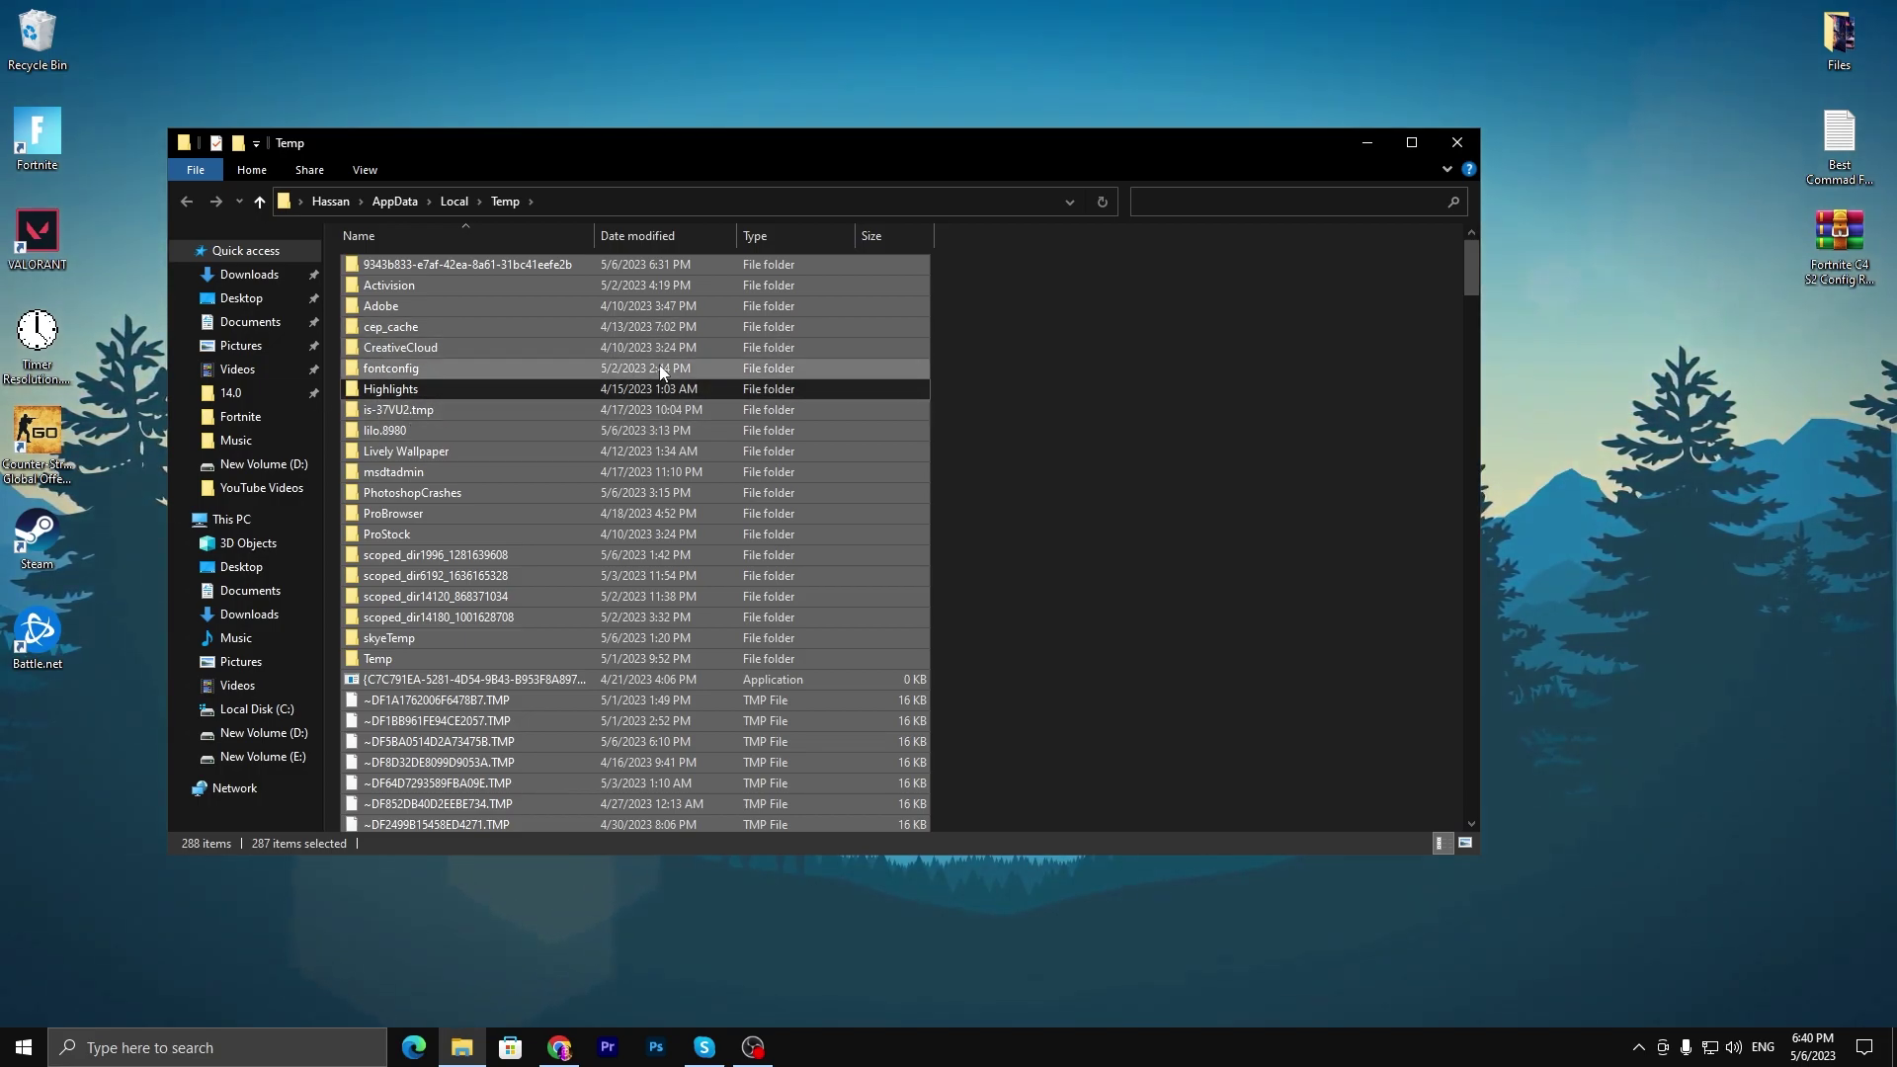
pyautogui.rightClick(619, 450)
pyautogui.click(696, 814)
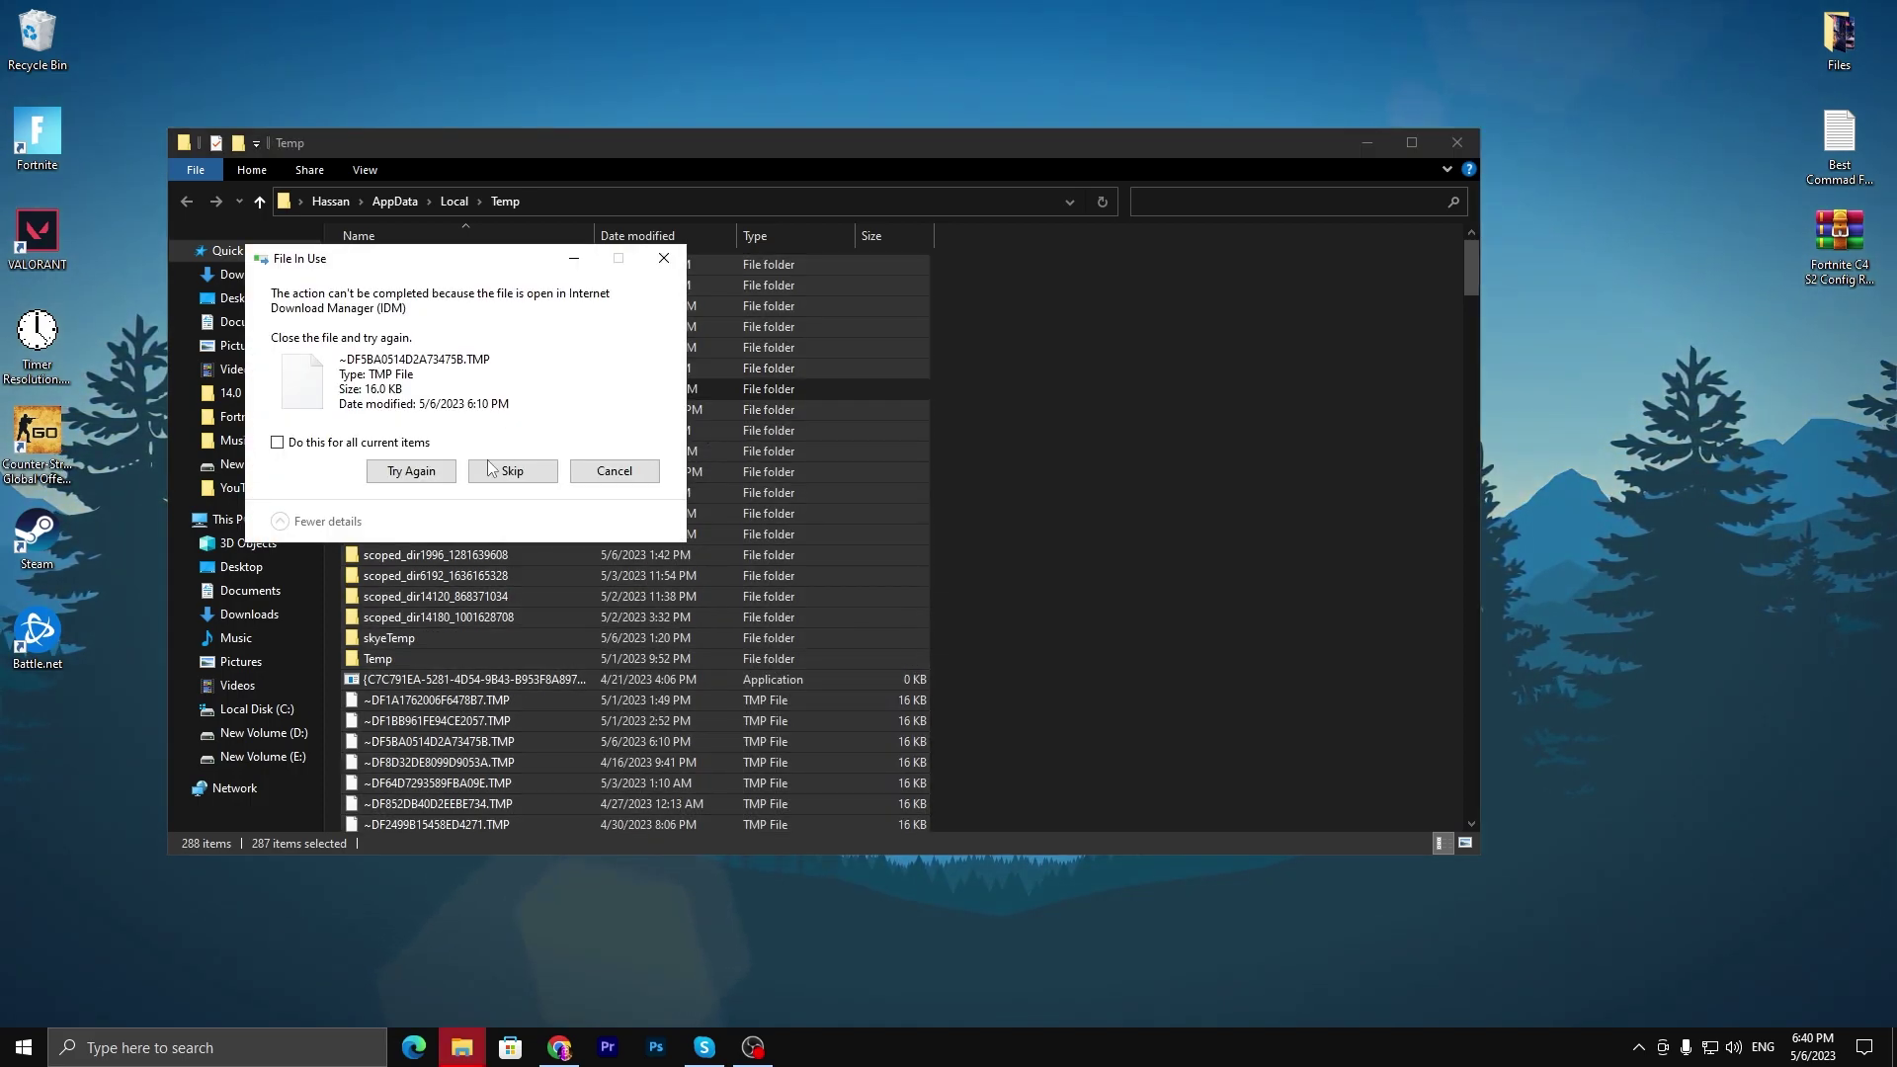
# Clear the file-in-use prompts for all current items and close the Temp folder.
pyautogui.click(509, 472)
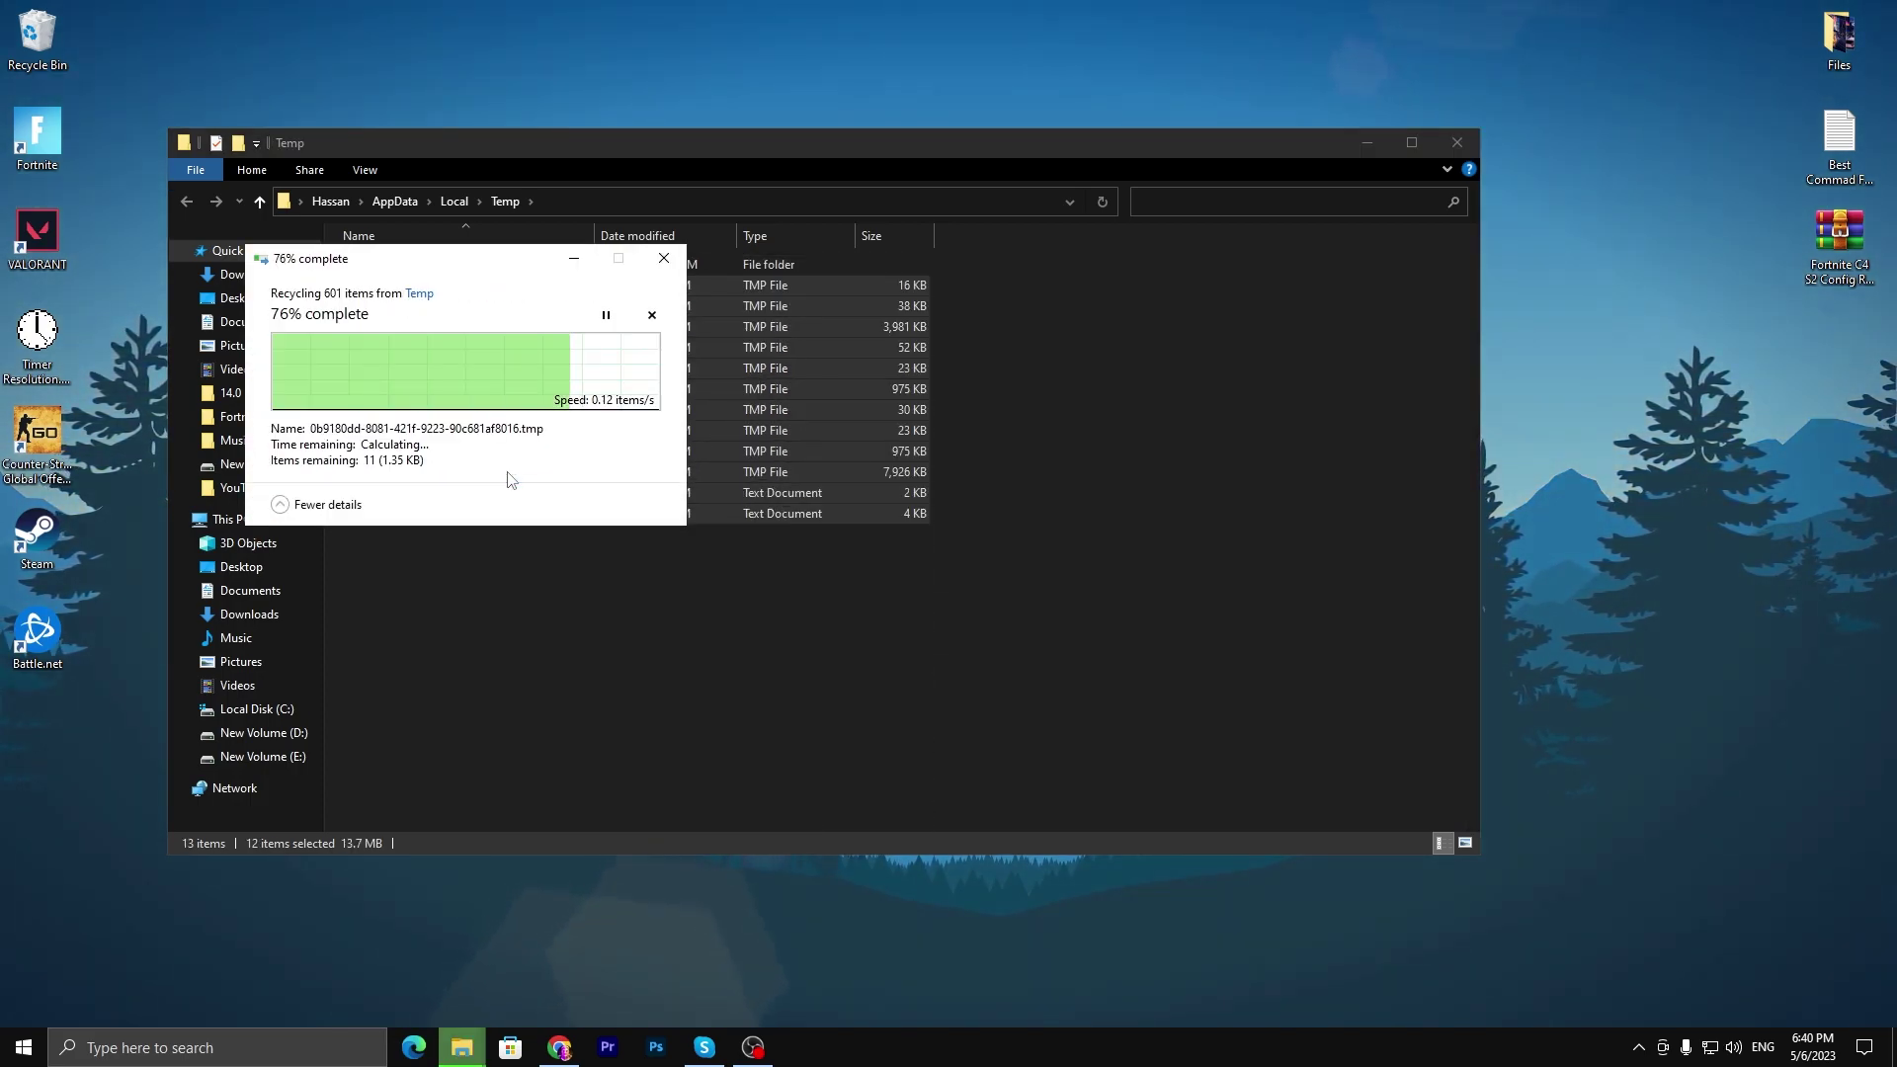
pyautogui.click(509, 468)
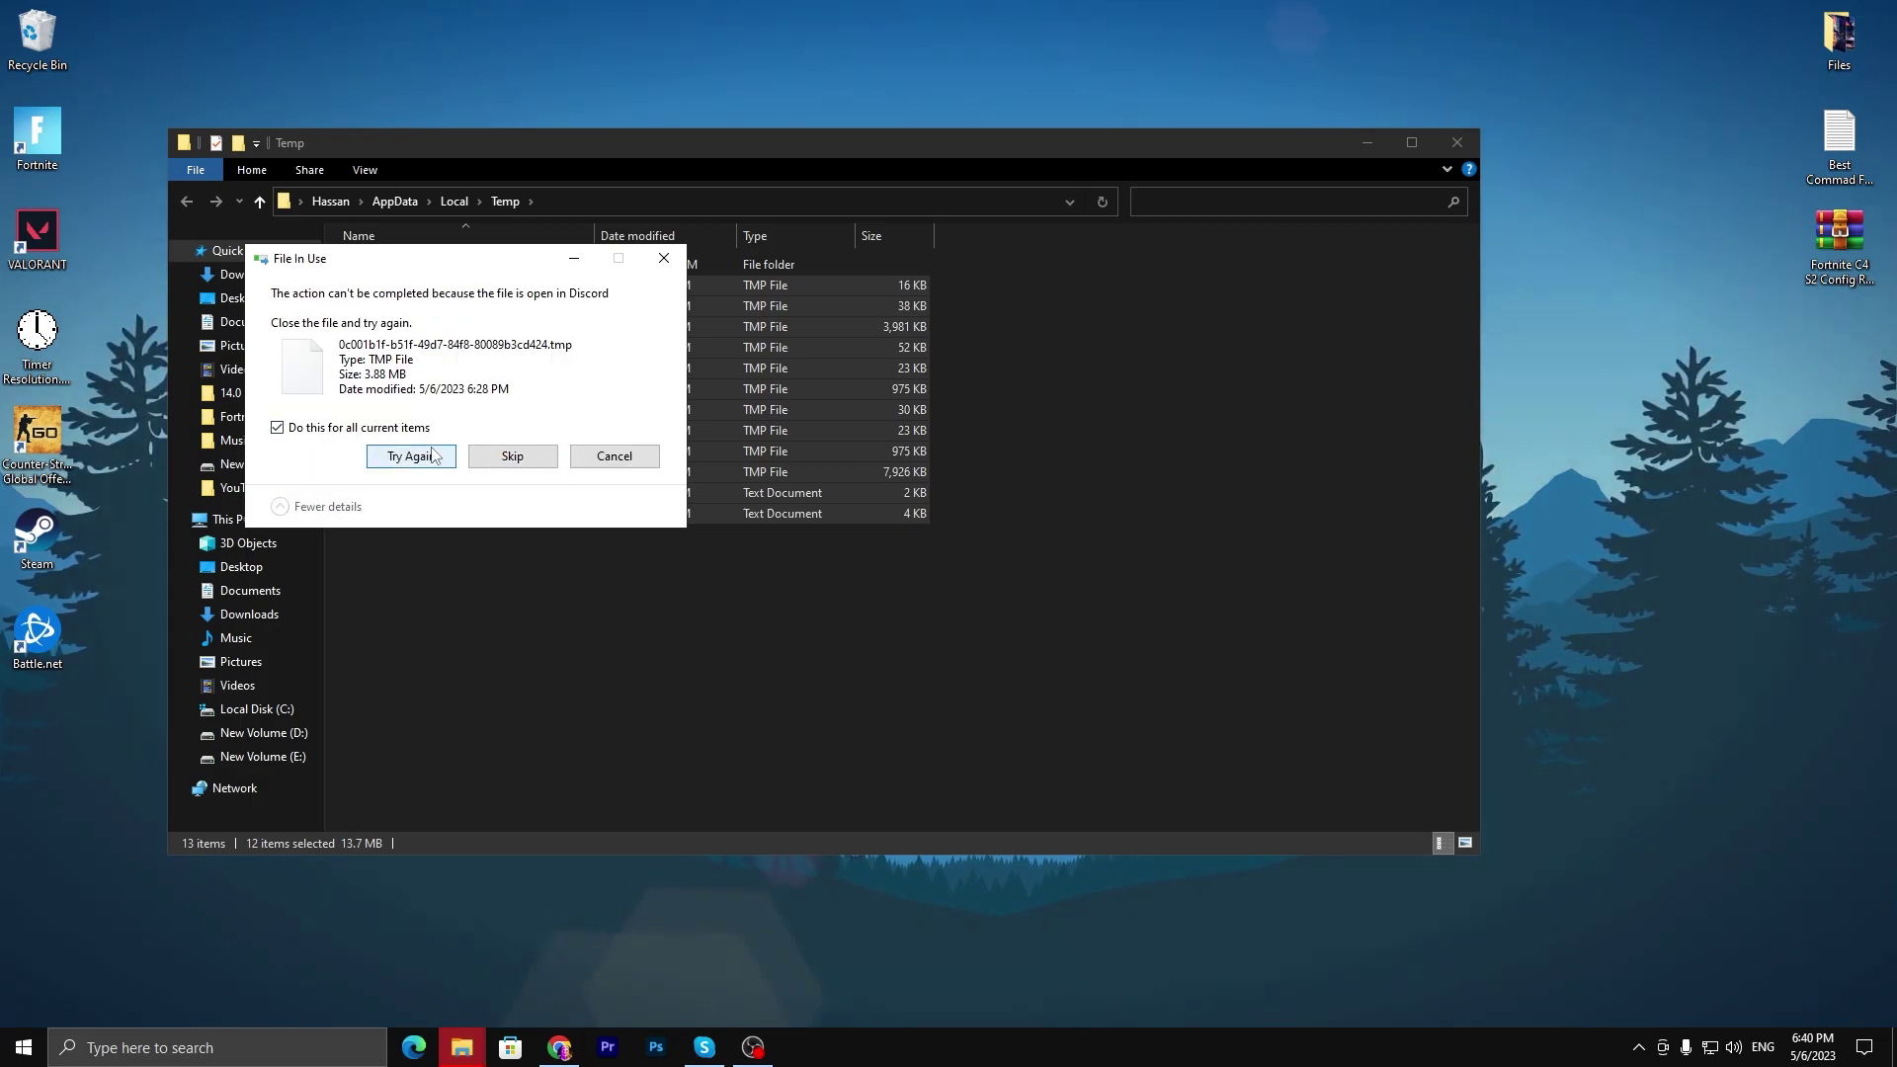
pyautogui.click(433, 455)
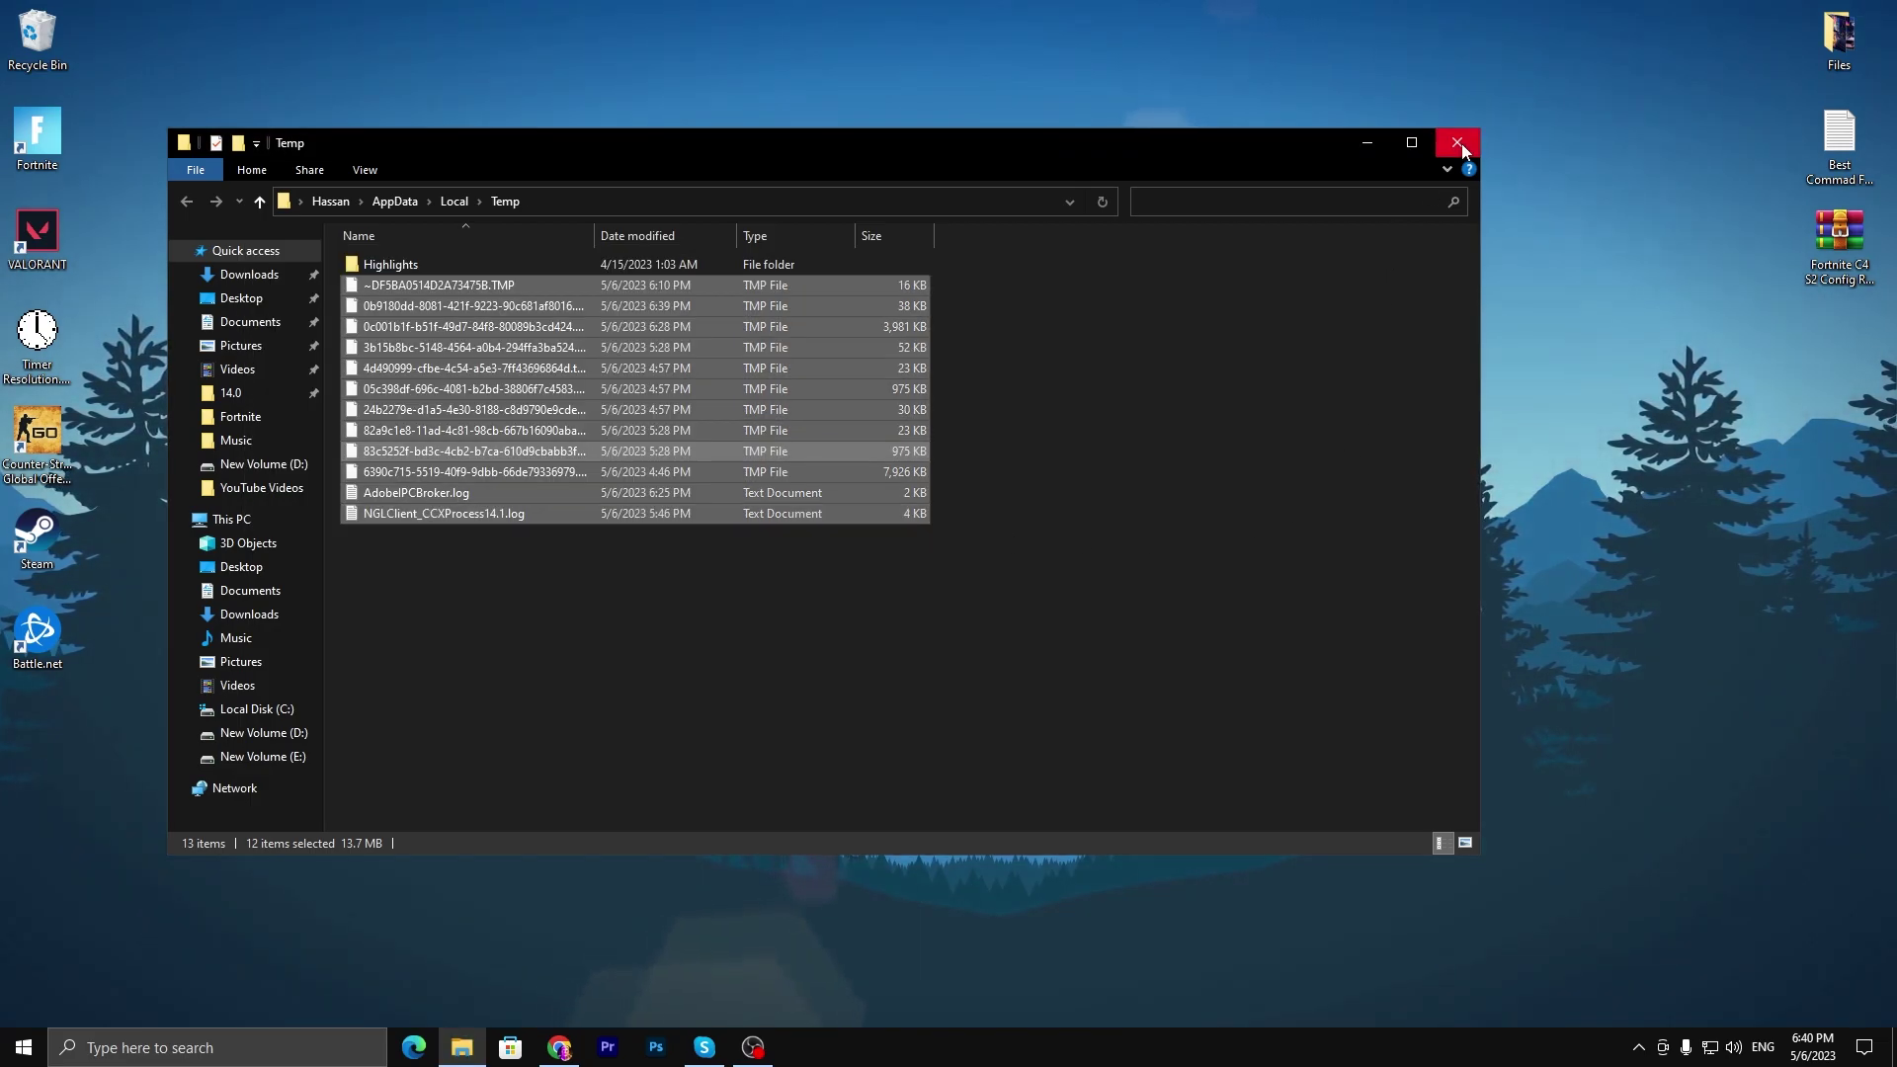
pyautogui.click(1459, 144)
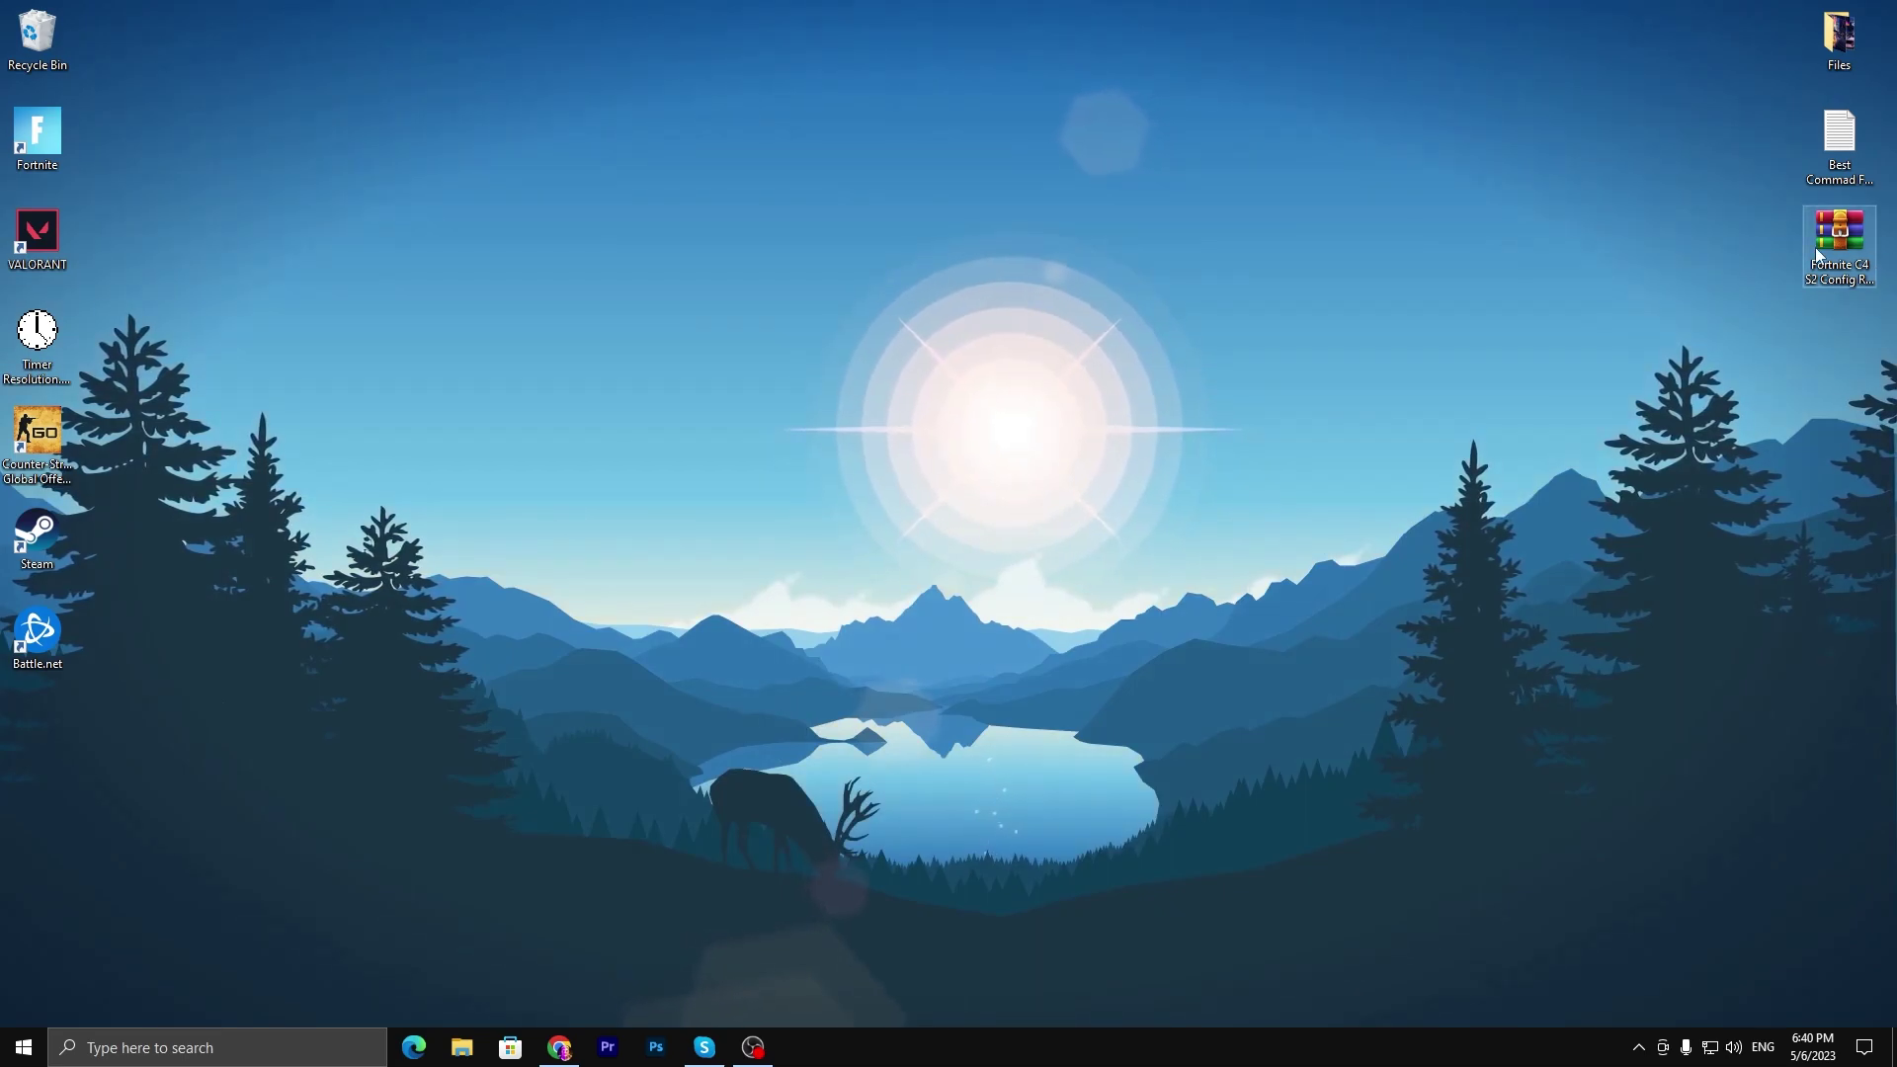
# Extract the Fortnite C4 S2 Config Res Pack archive into its own folder and place both side by side mid-desktop.
pyautogui.moveTo(1818, 255); pyautogui.dragTo(842, 349)
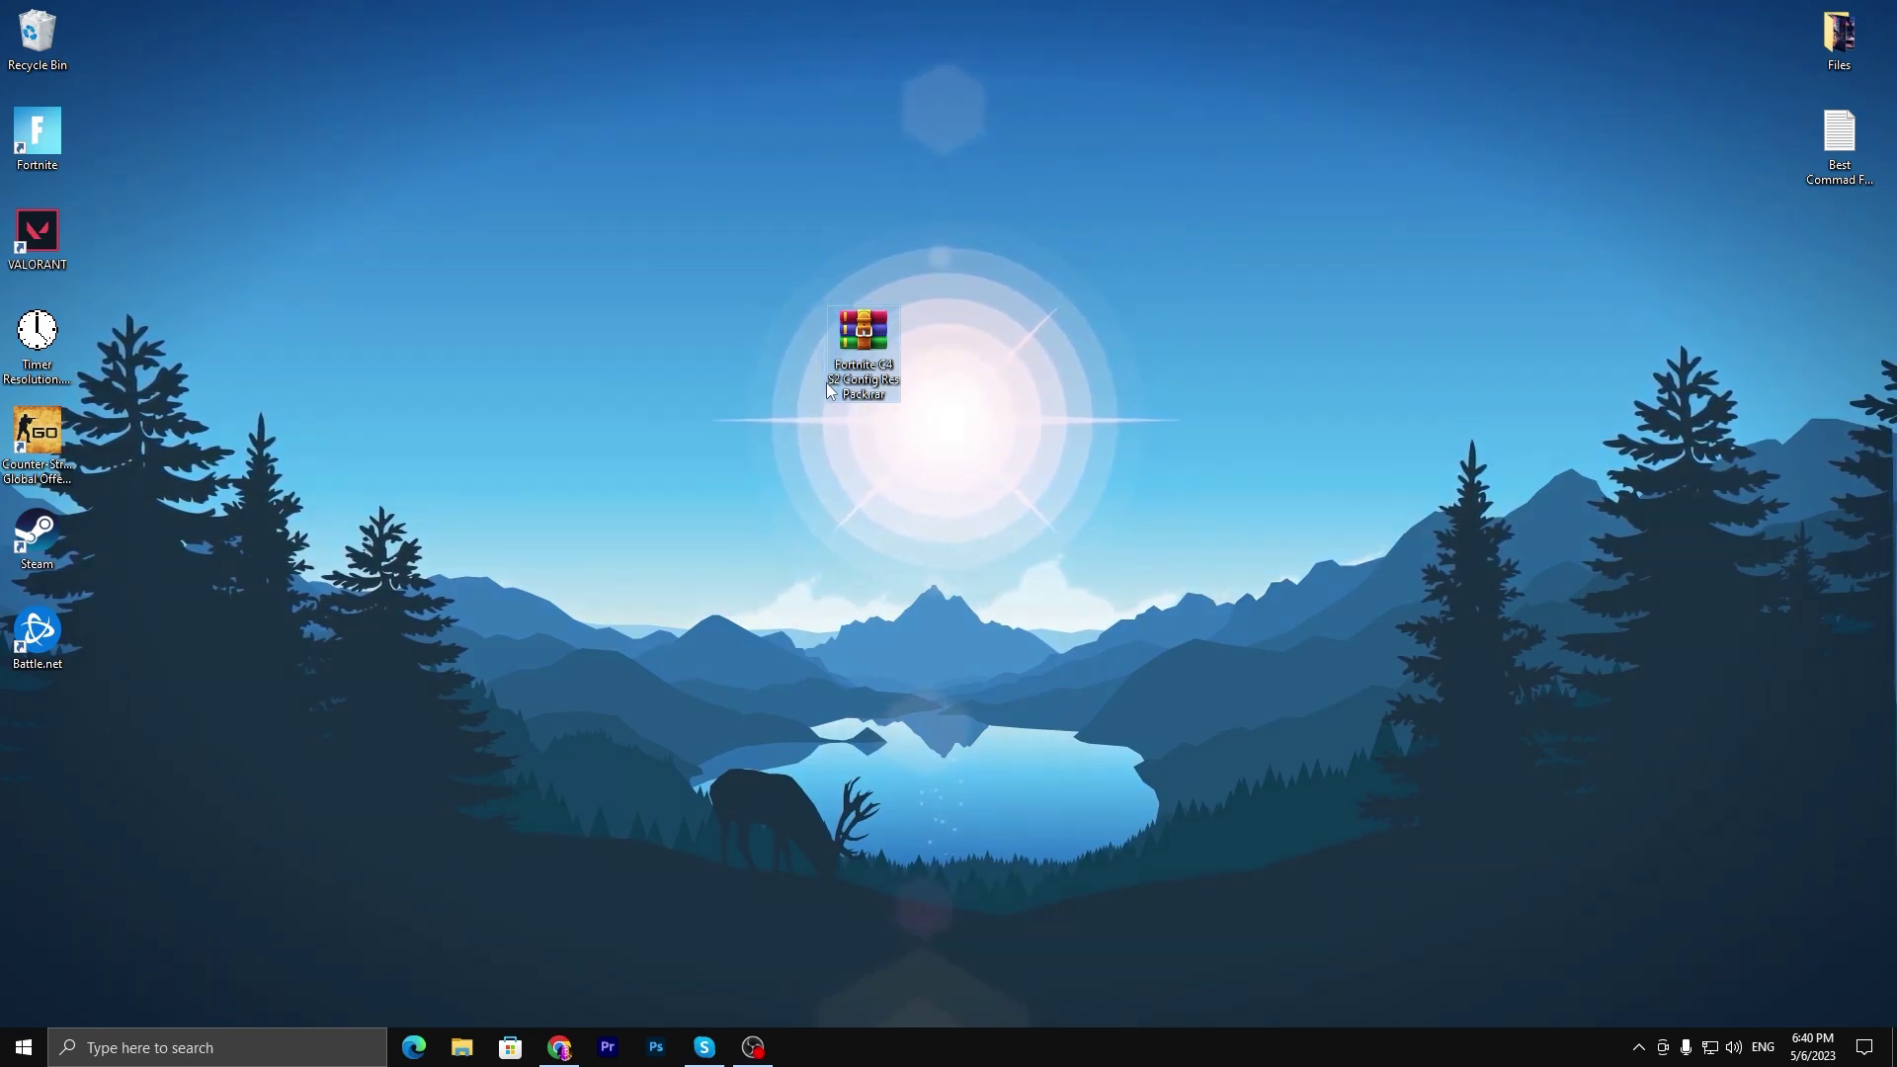
pyautogui.rightClick(865, 328)
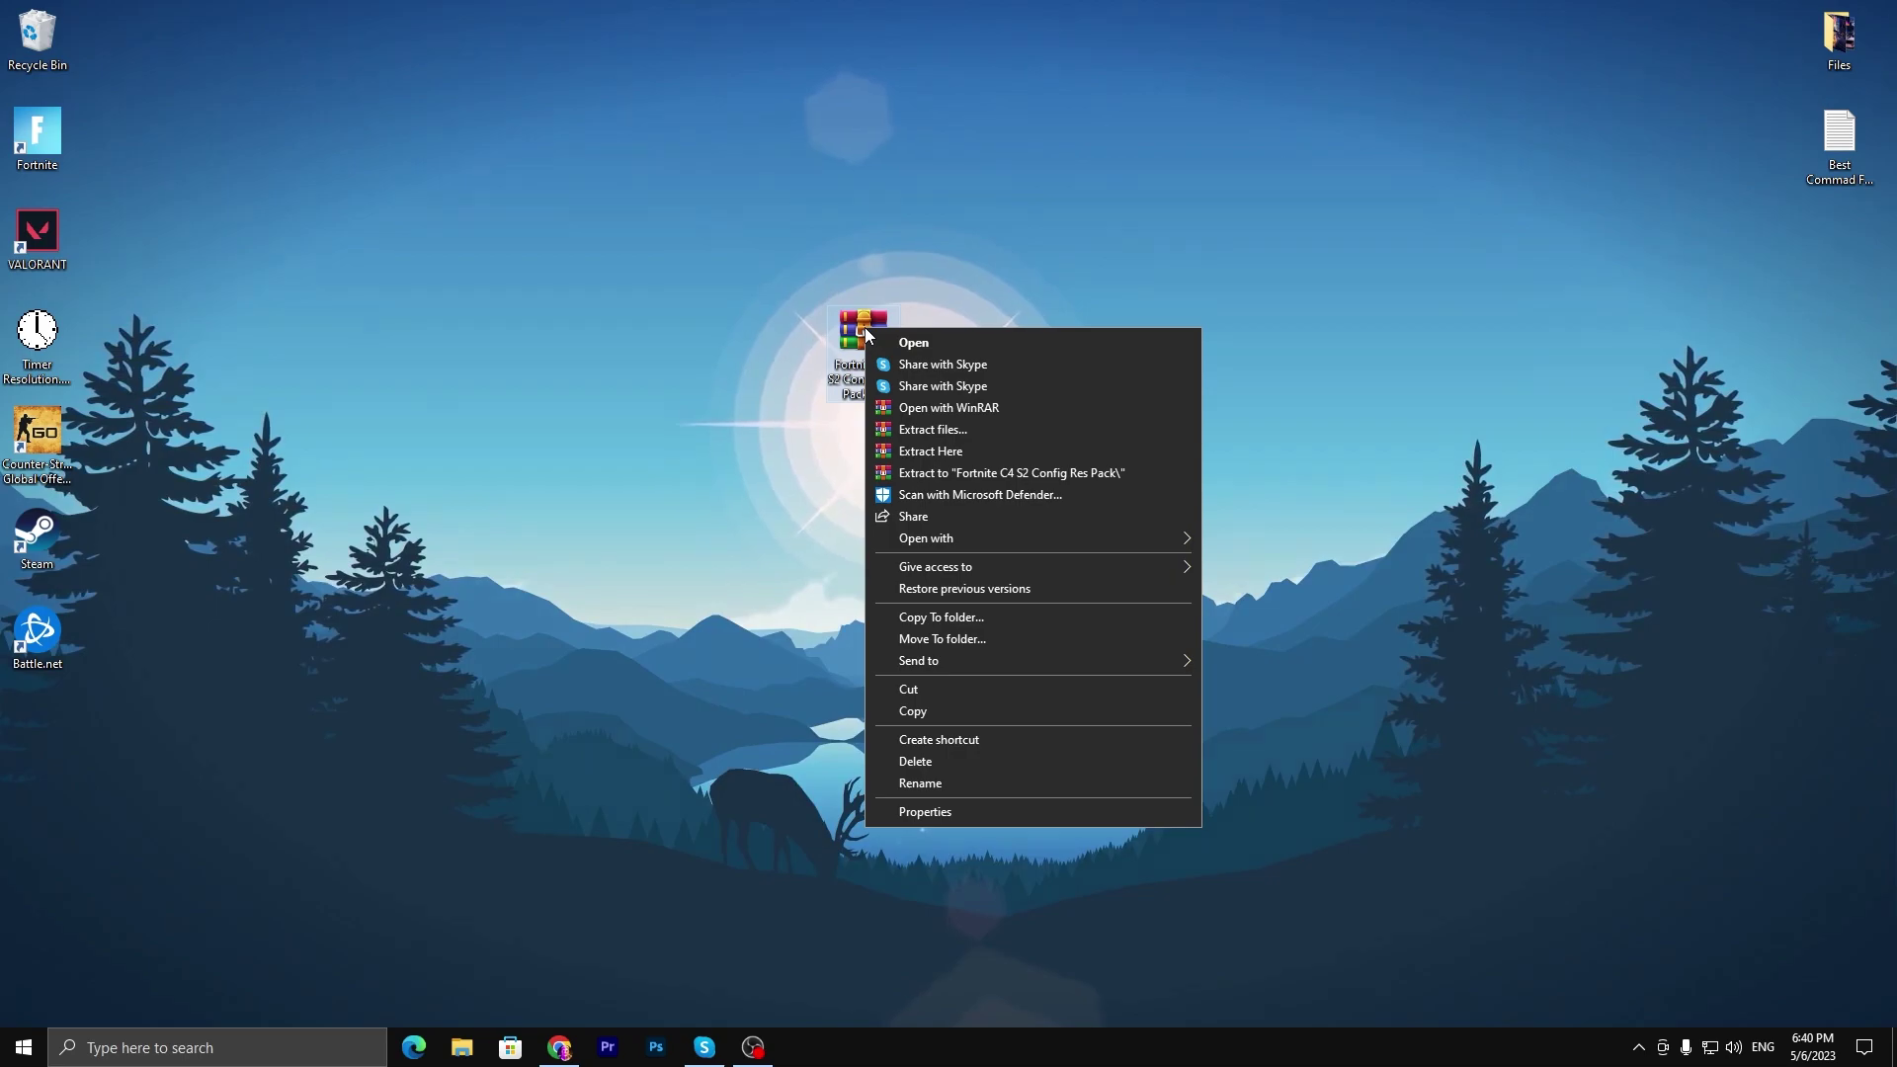
pyautogui.click(942, 460)
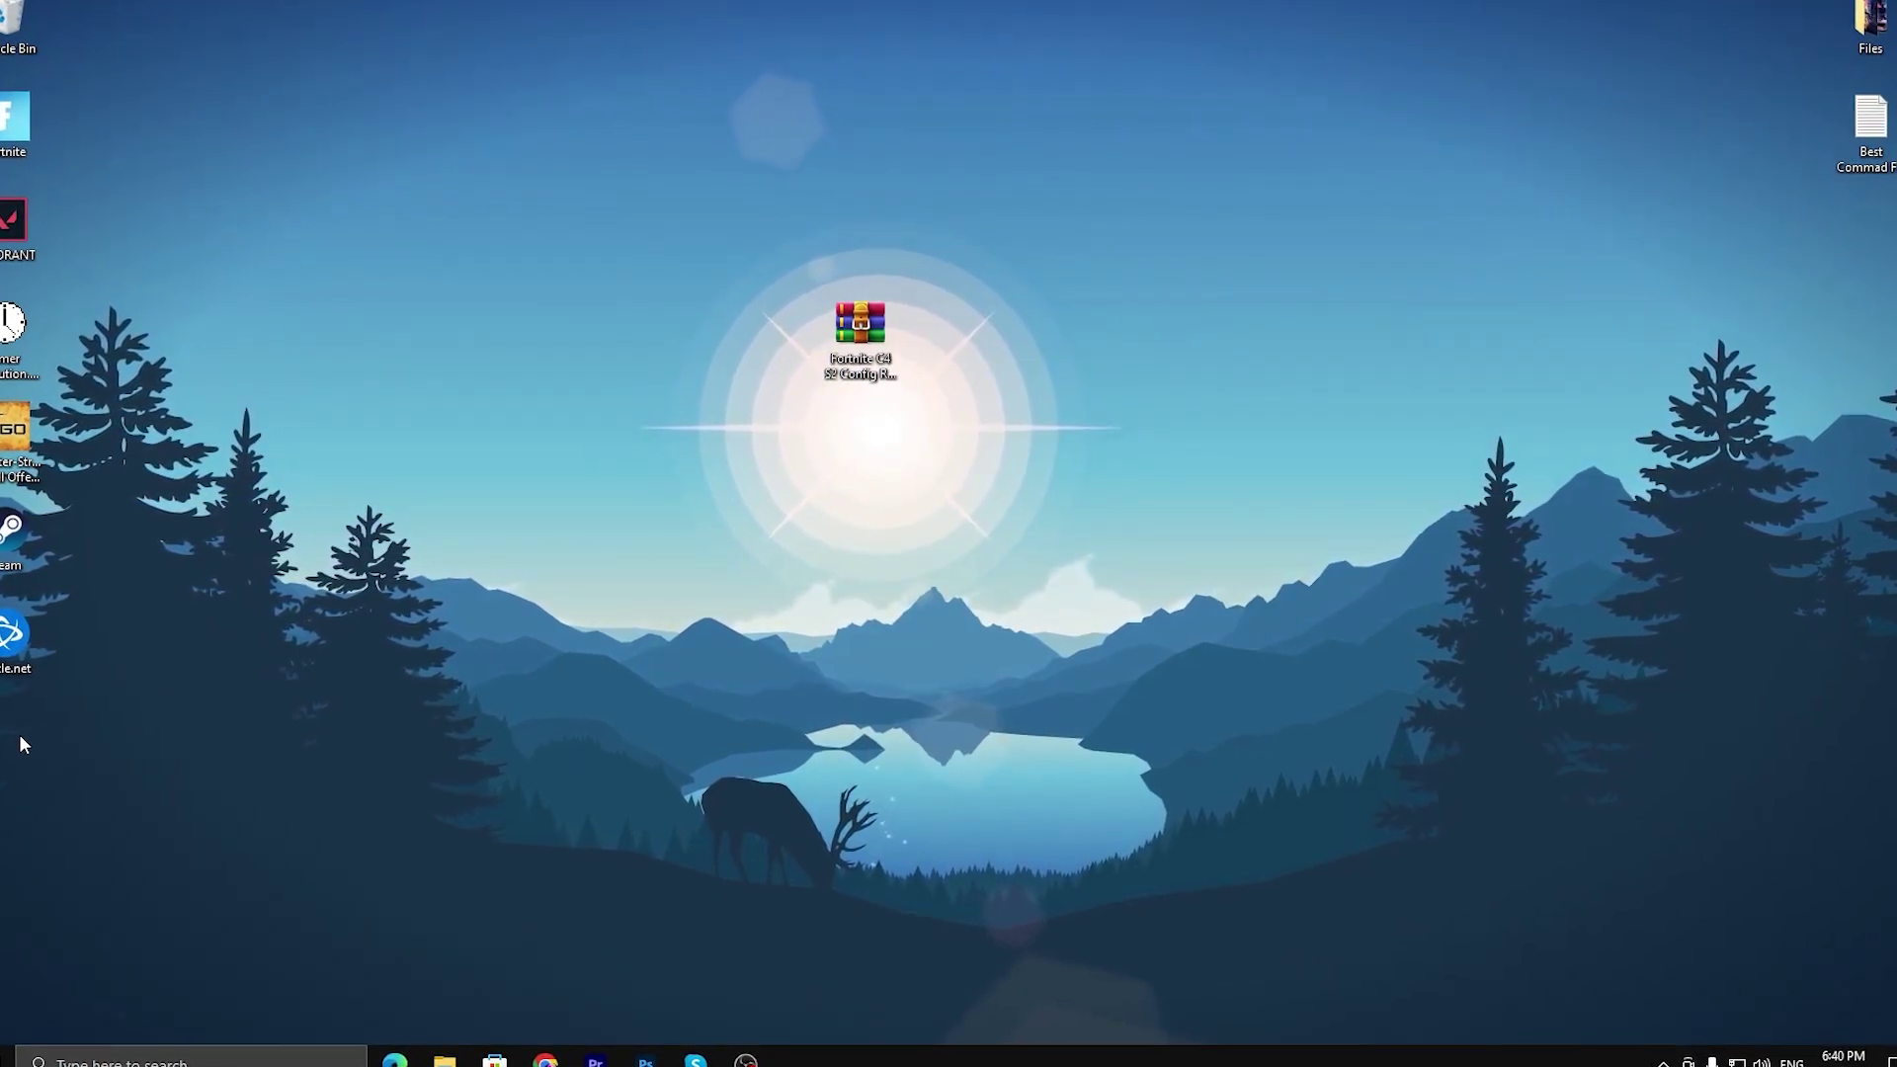
pyautogui.moveTo(40, 733); pyautogui.dragTo(914, 331)
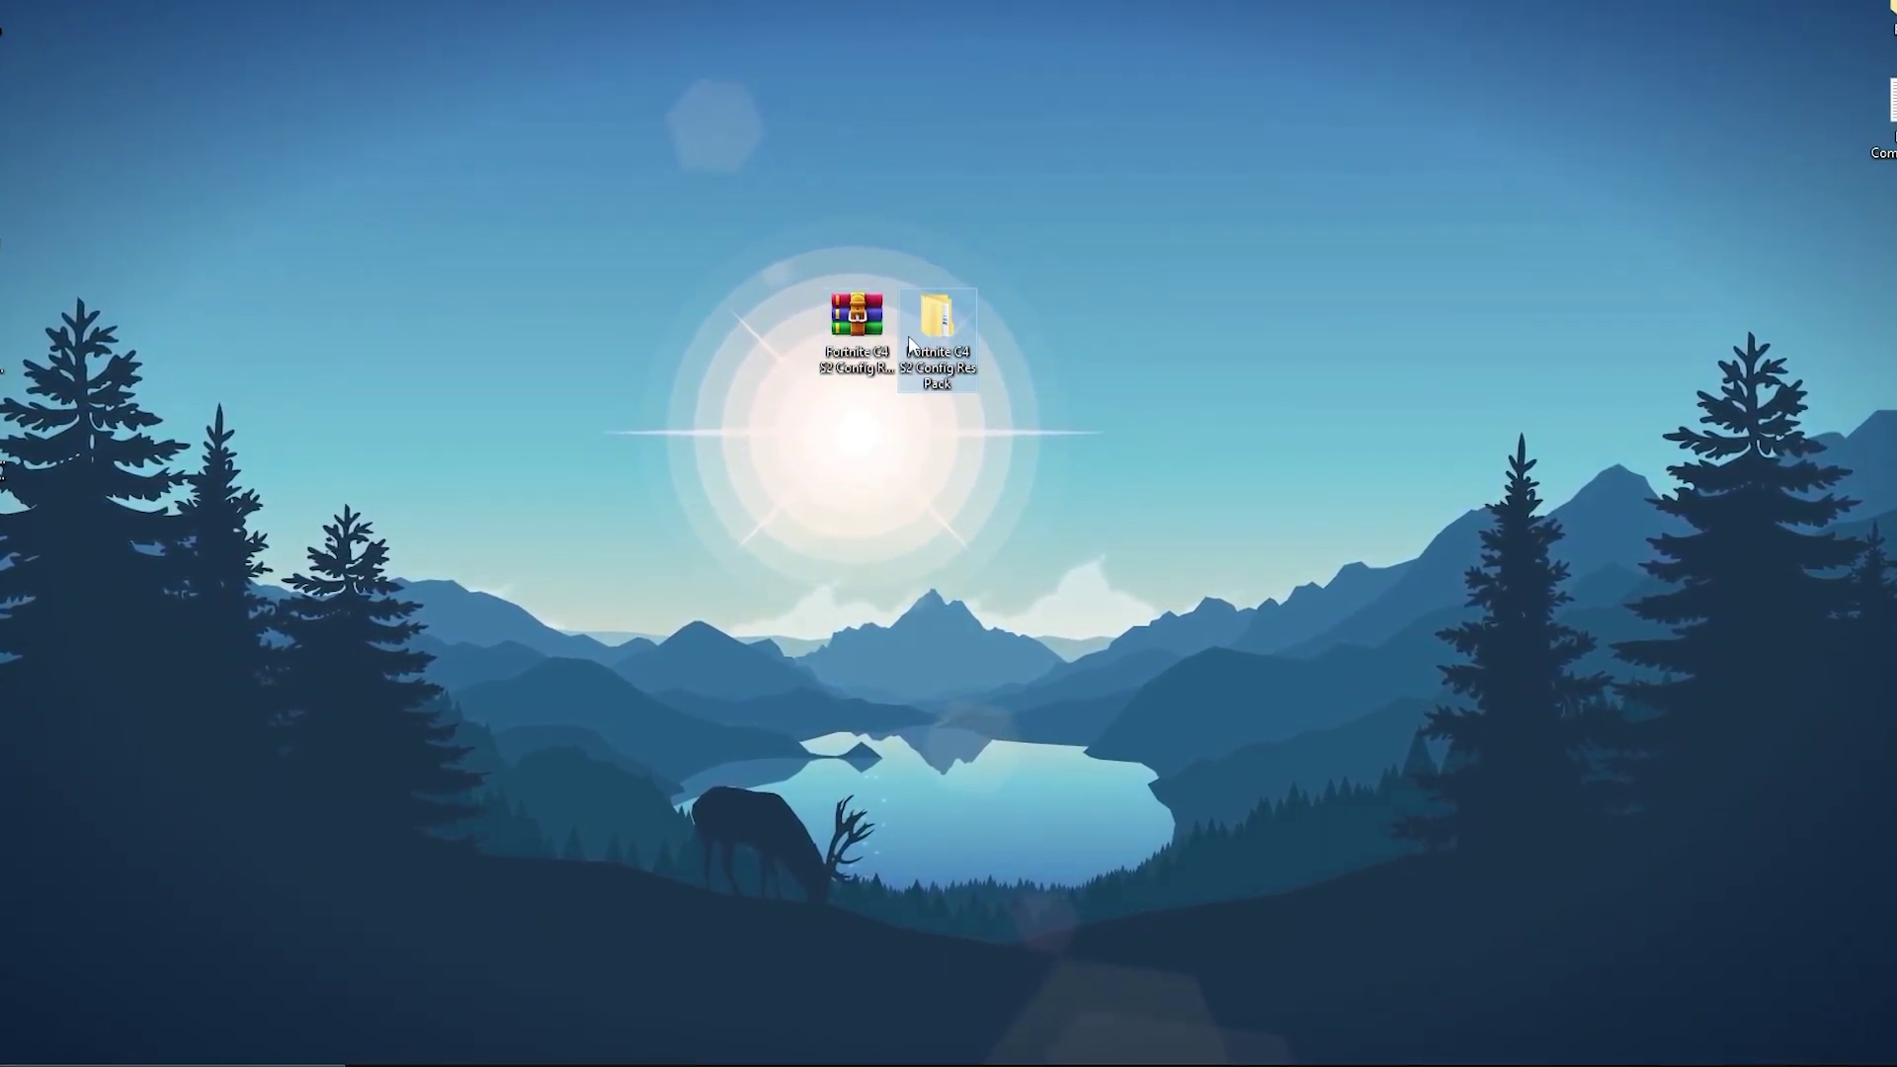
# Copy GameUserSettings.ini from the Low End PC Res folder of the extracted config pack and close the folder window.
pyautogui.doubleClick(972, 382)
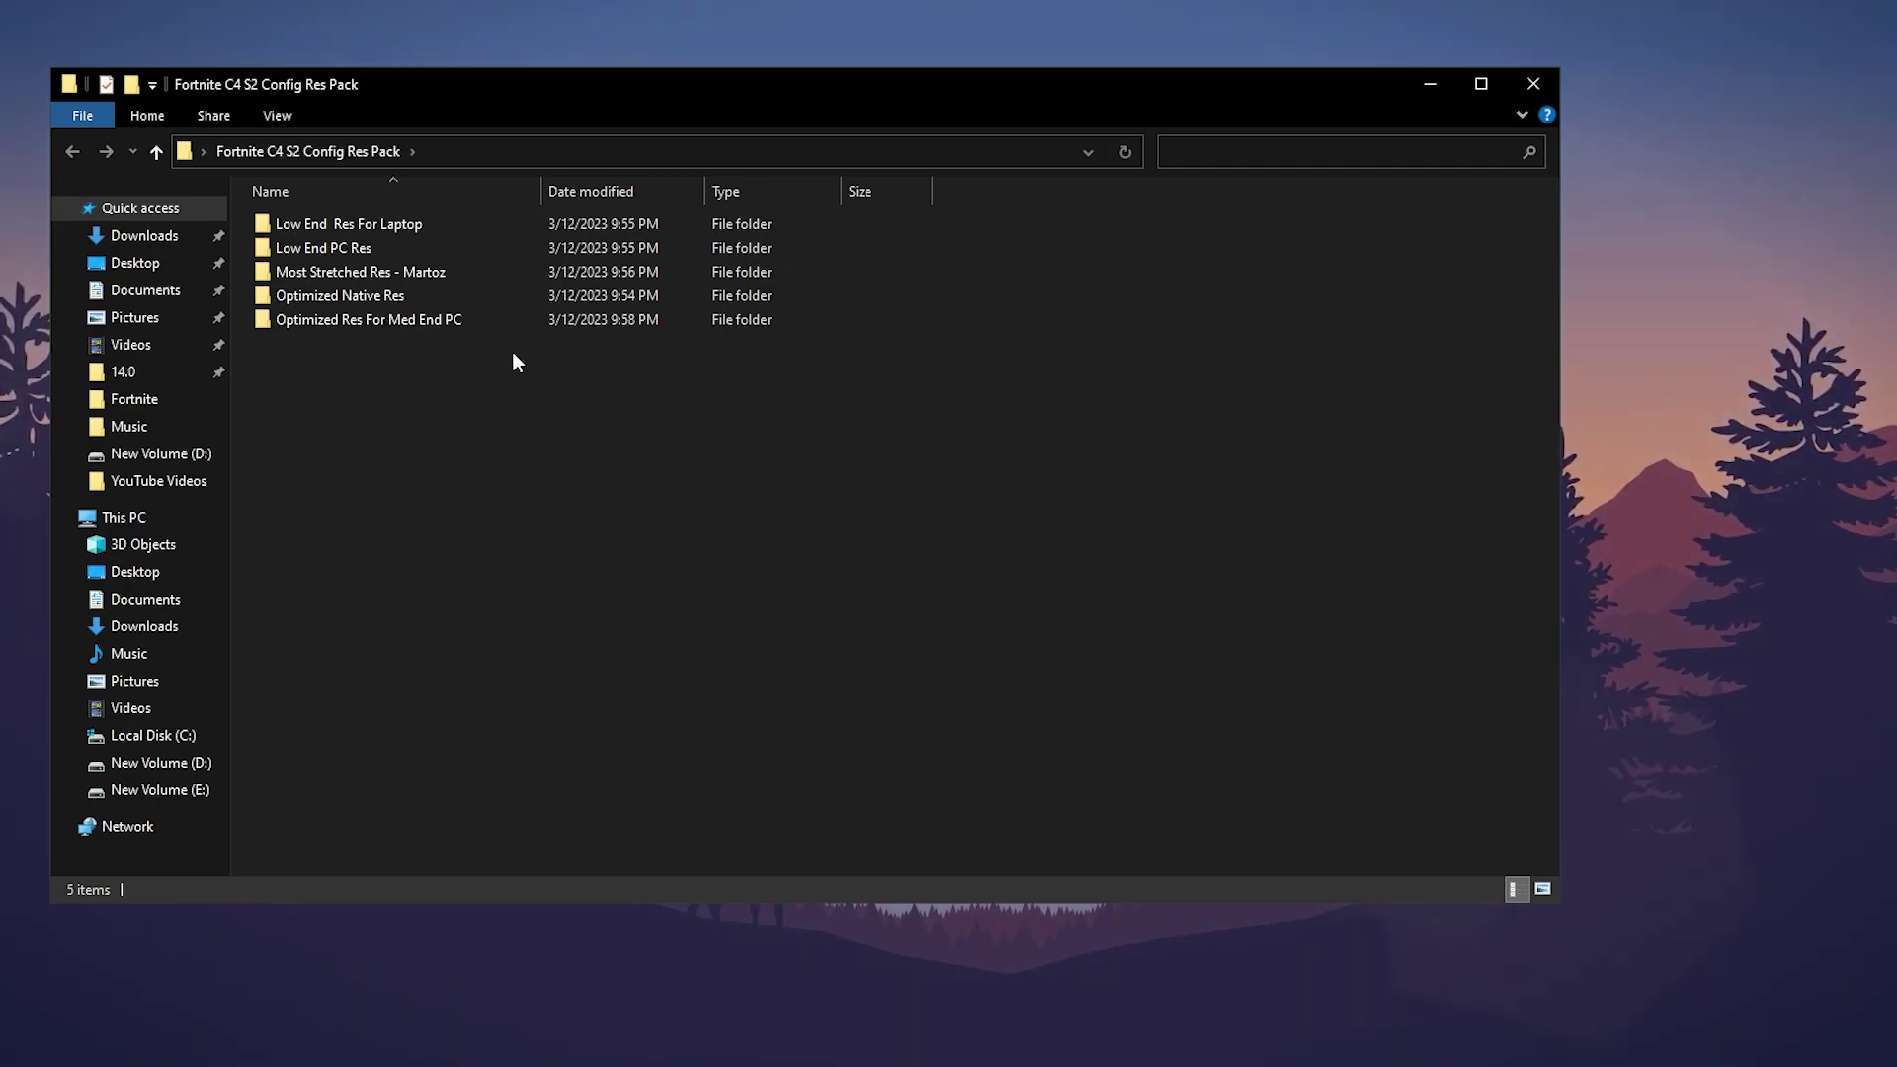
pyautogui.doubleClick(419, 248)
pyautogui.rightClick(348, 224)
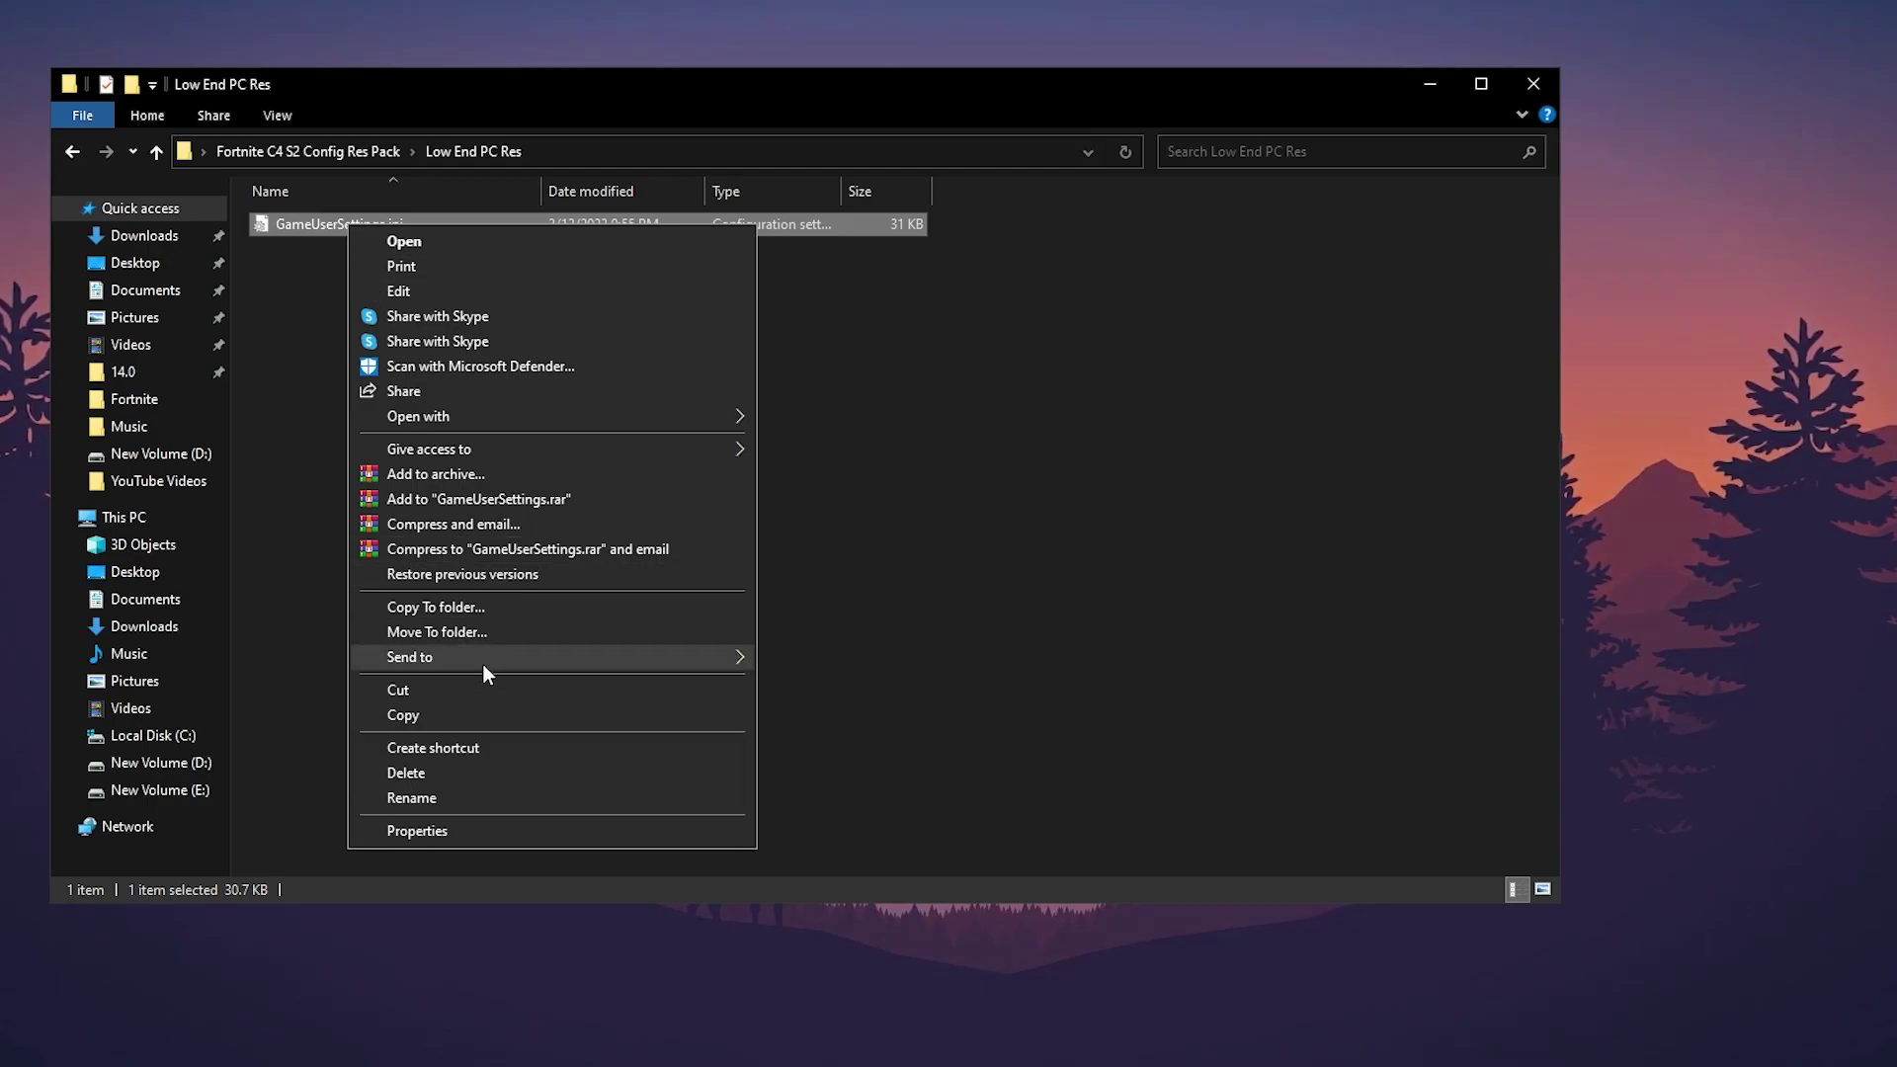
pyautogui.click(417, 699)
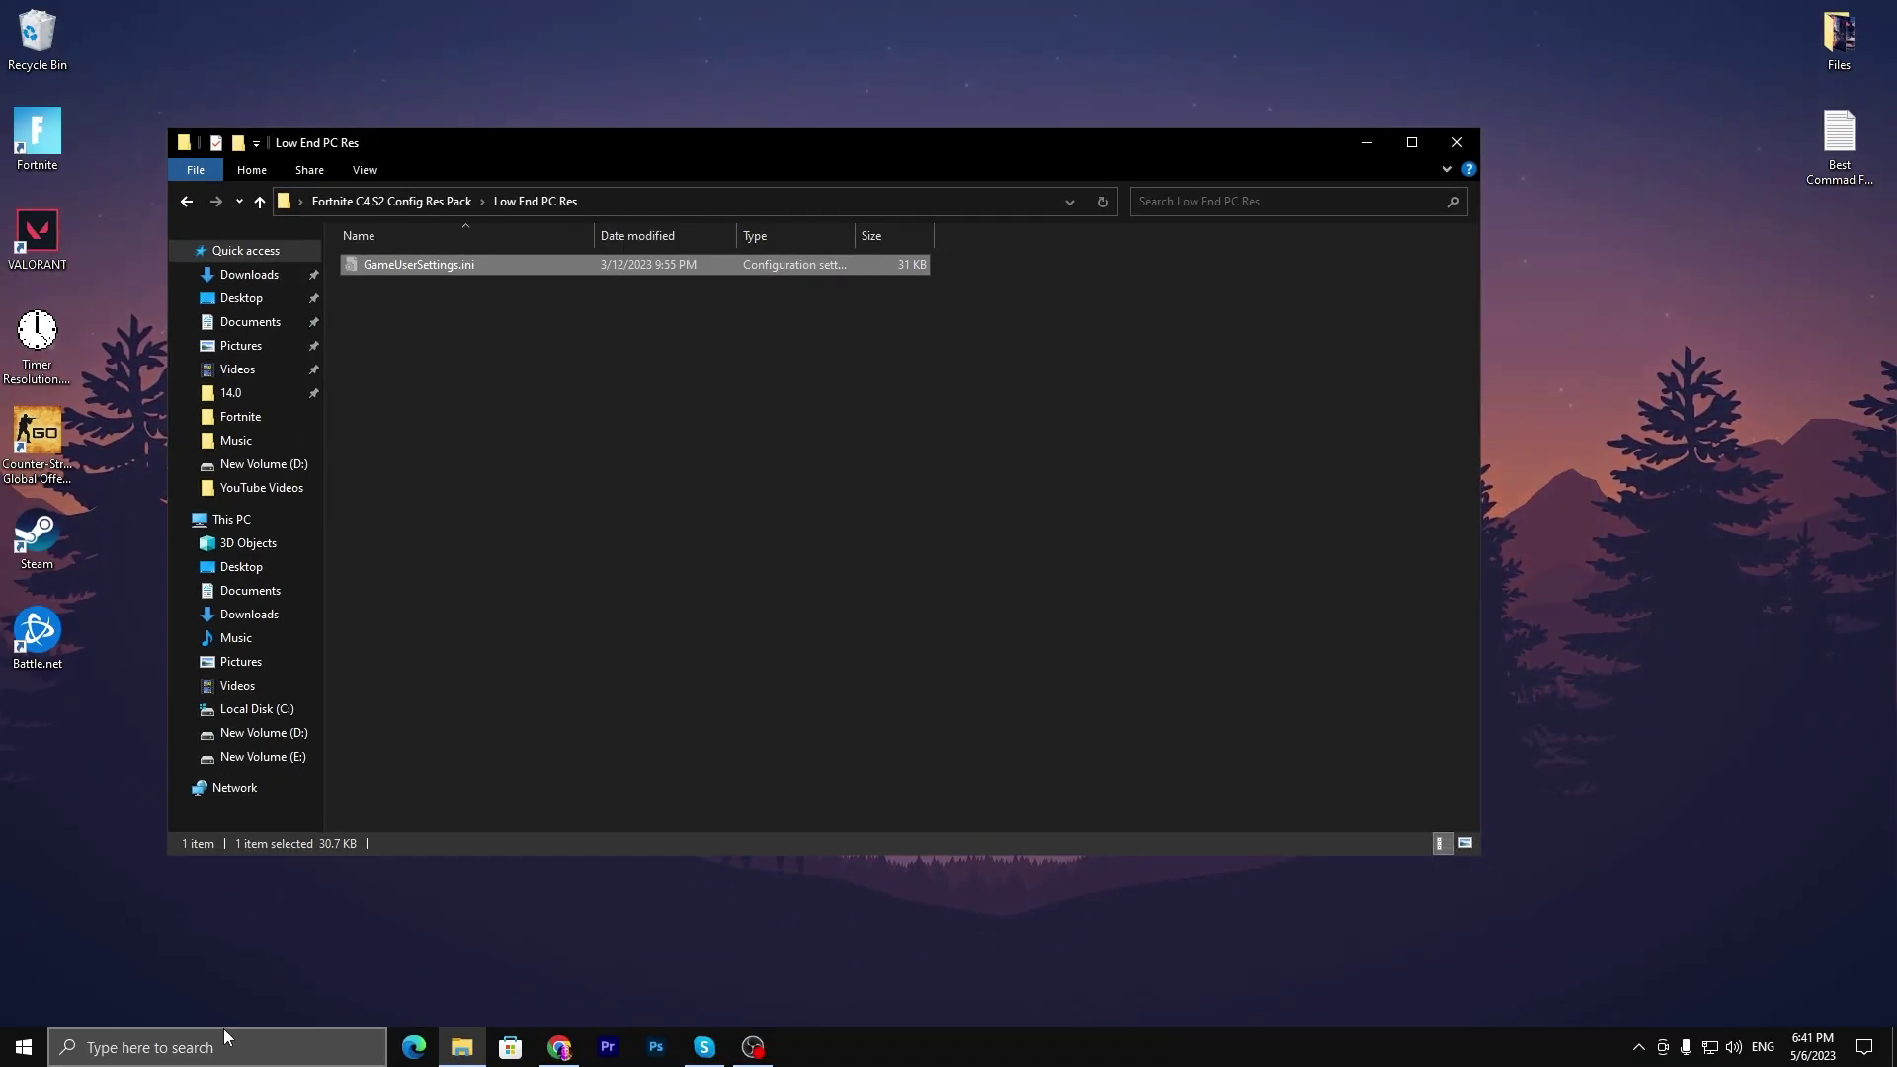
pyautogui.click(1442, 147)
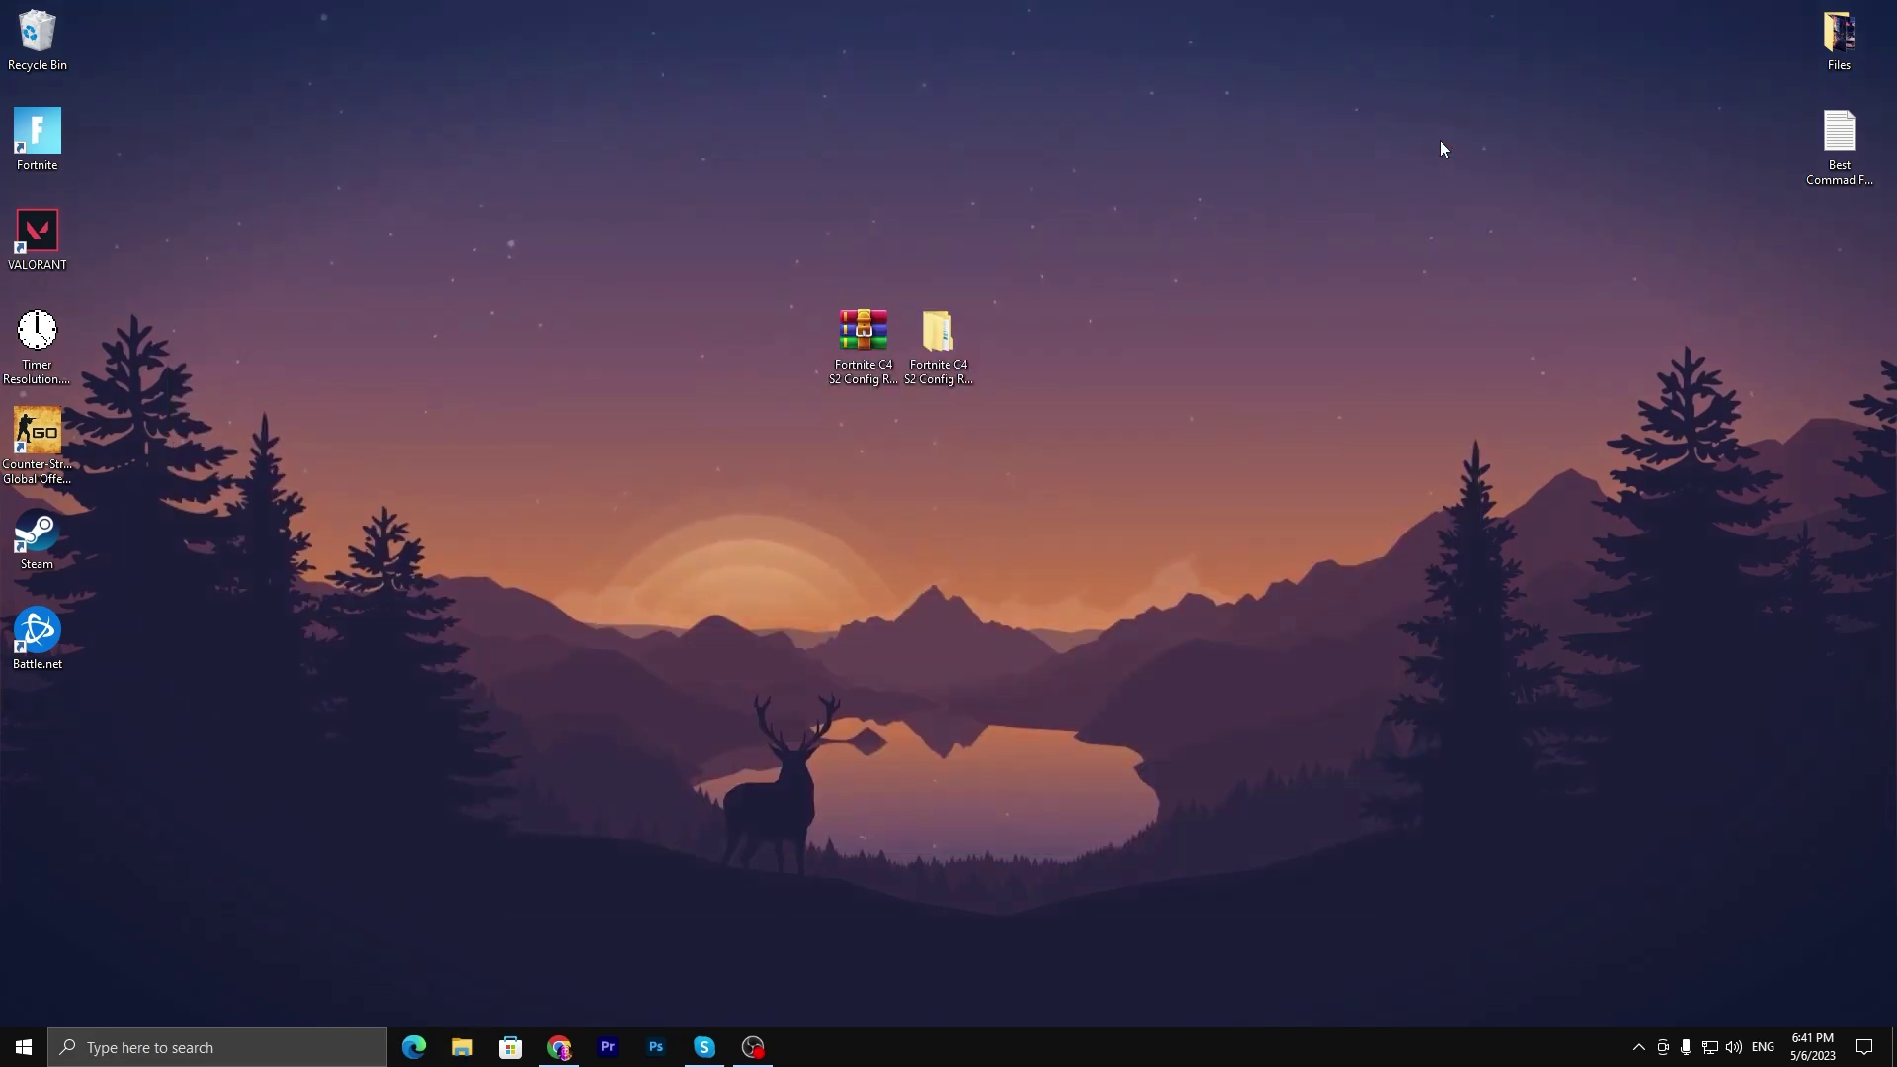
# Run %localappdata% and open the WindowsClient folder under FortniteGame, Saved, Config.
pyautogui.press('super+r')
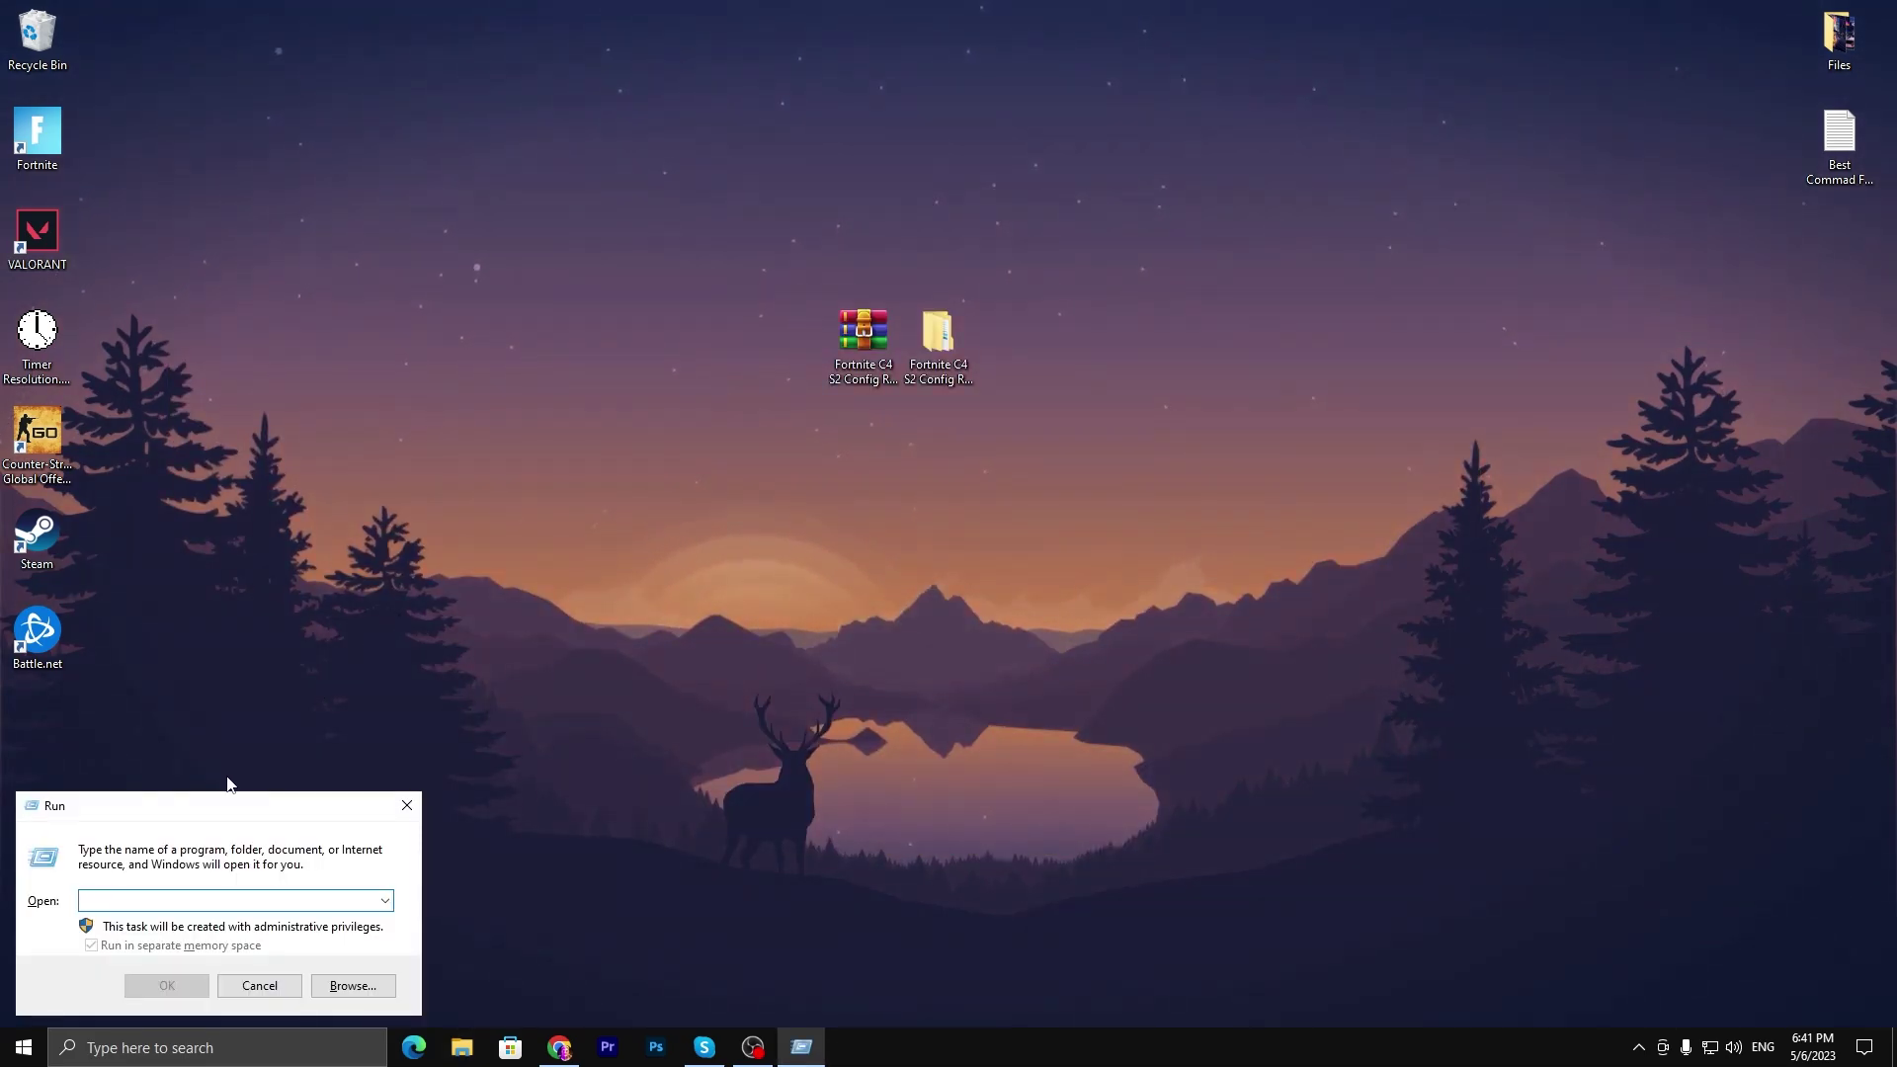
pyautogui.write('%localappdata%')
pyautogui.moveTo(194, 805); pyautogui.dragTo(807, 479)
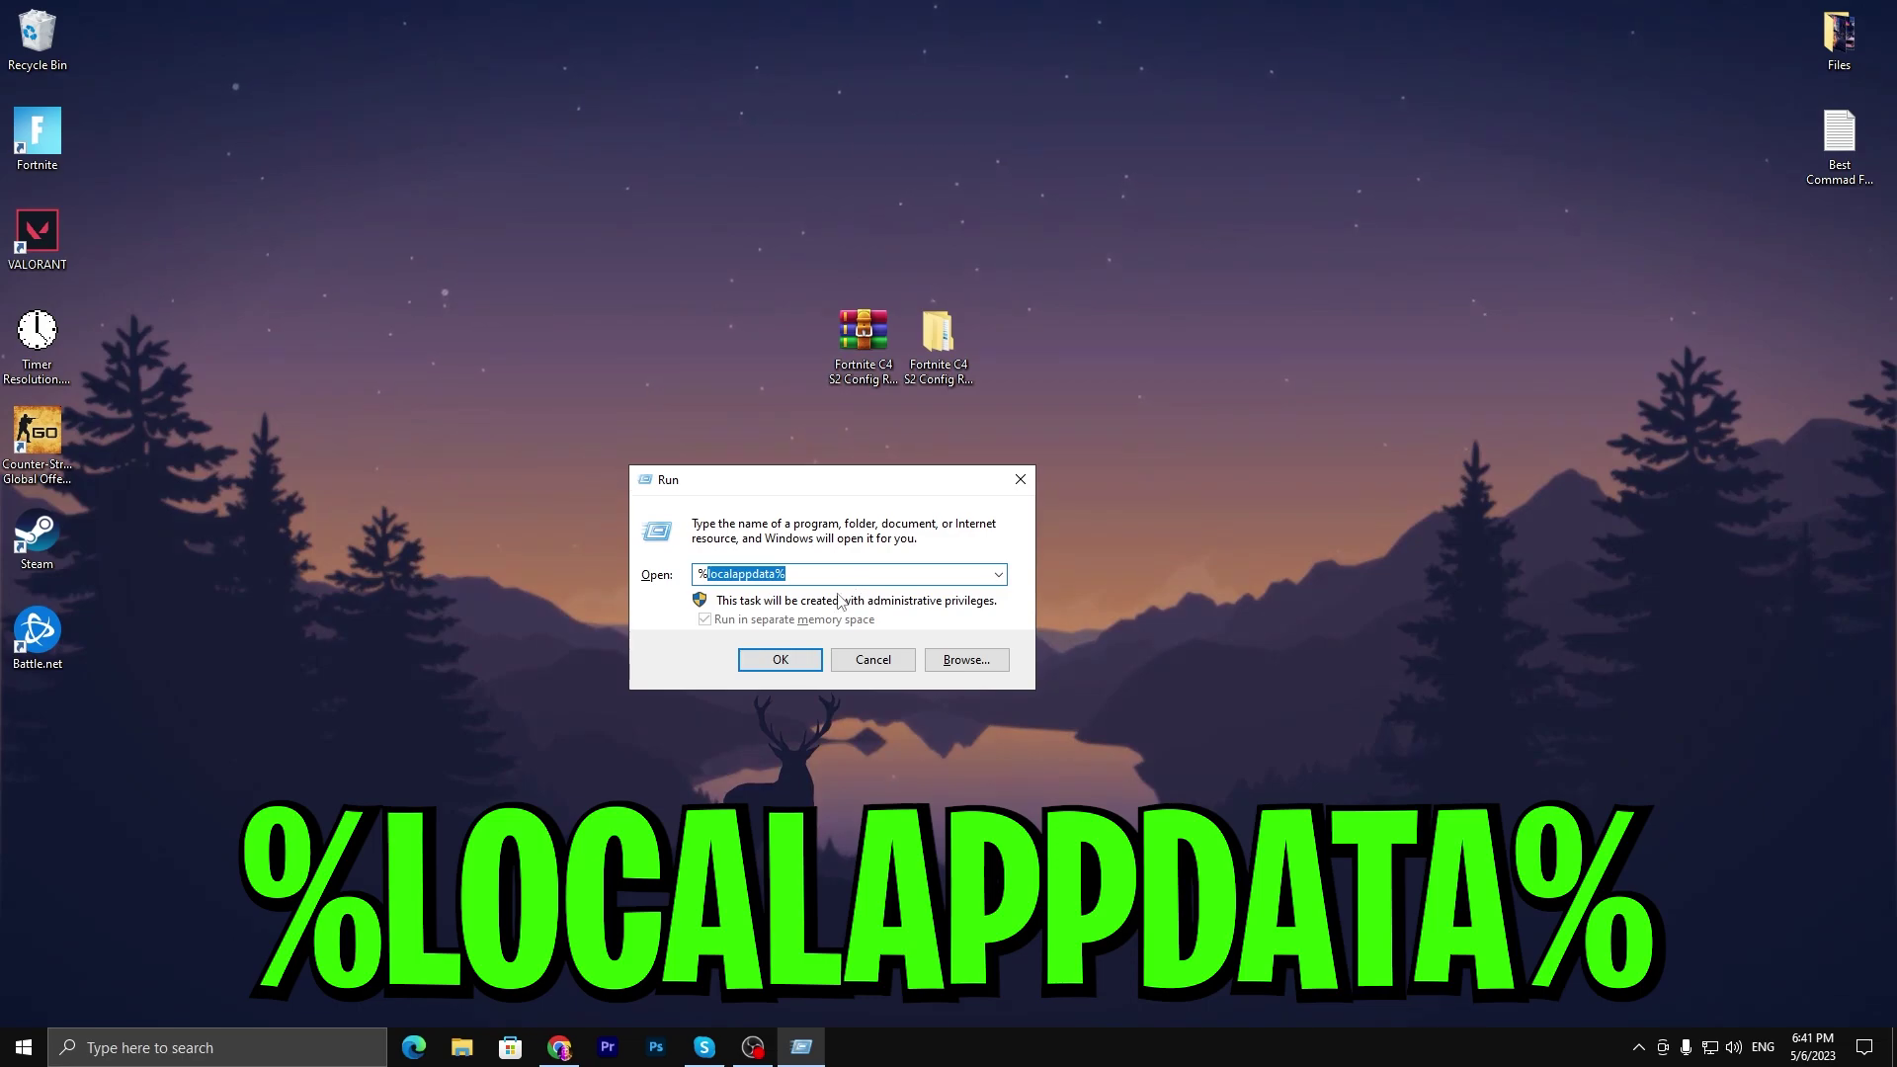
pyautogui.click(782, 659)
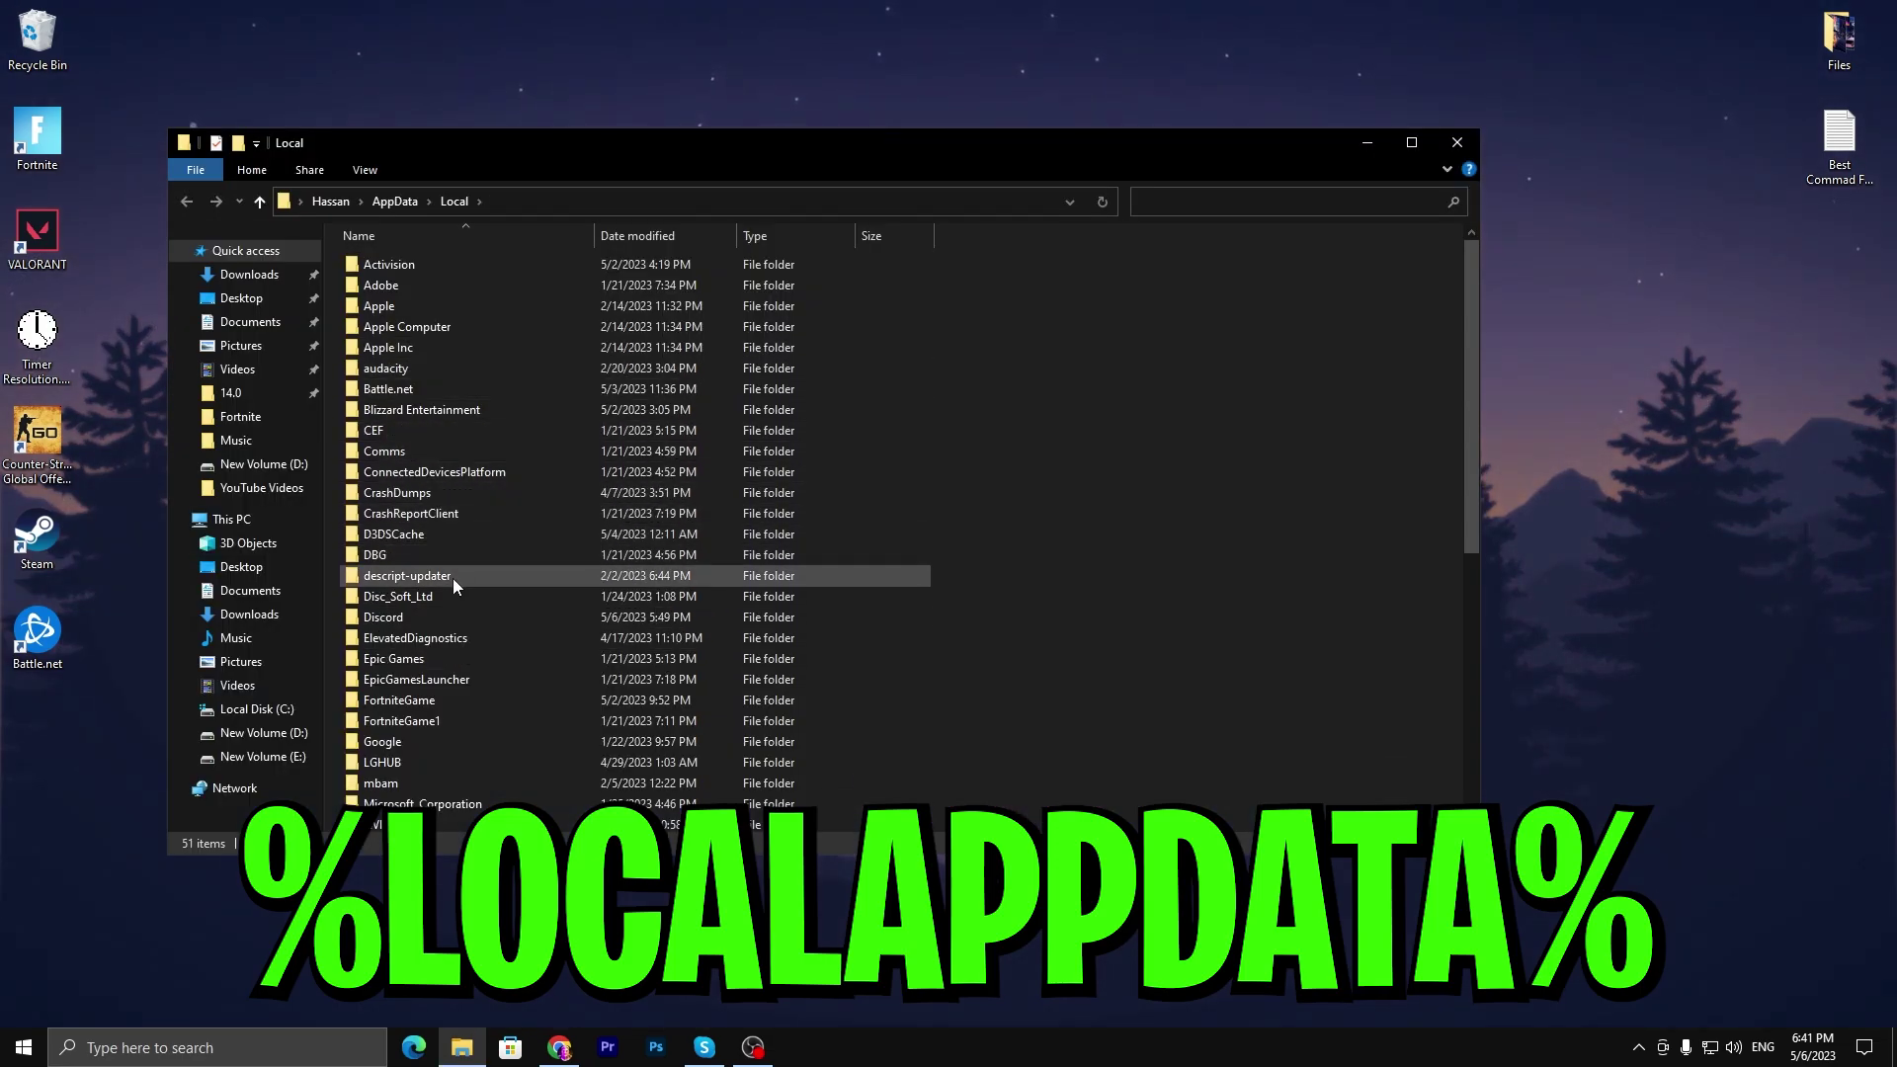
pyautogui.doubleClick(431, 701)
pyautogui.doubleClick(419, 264)
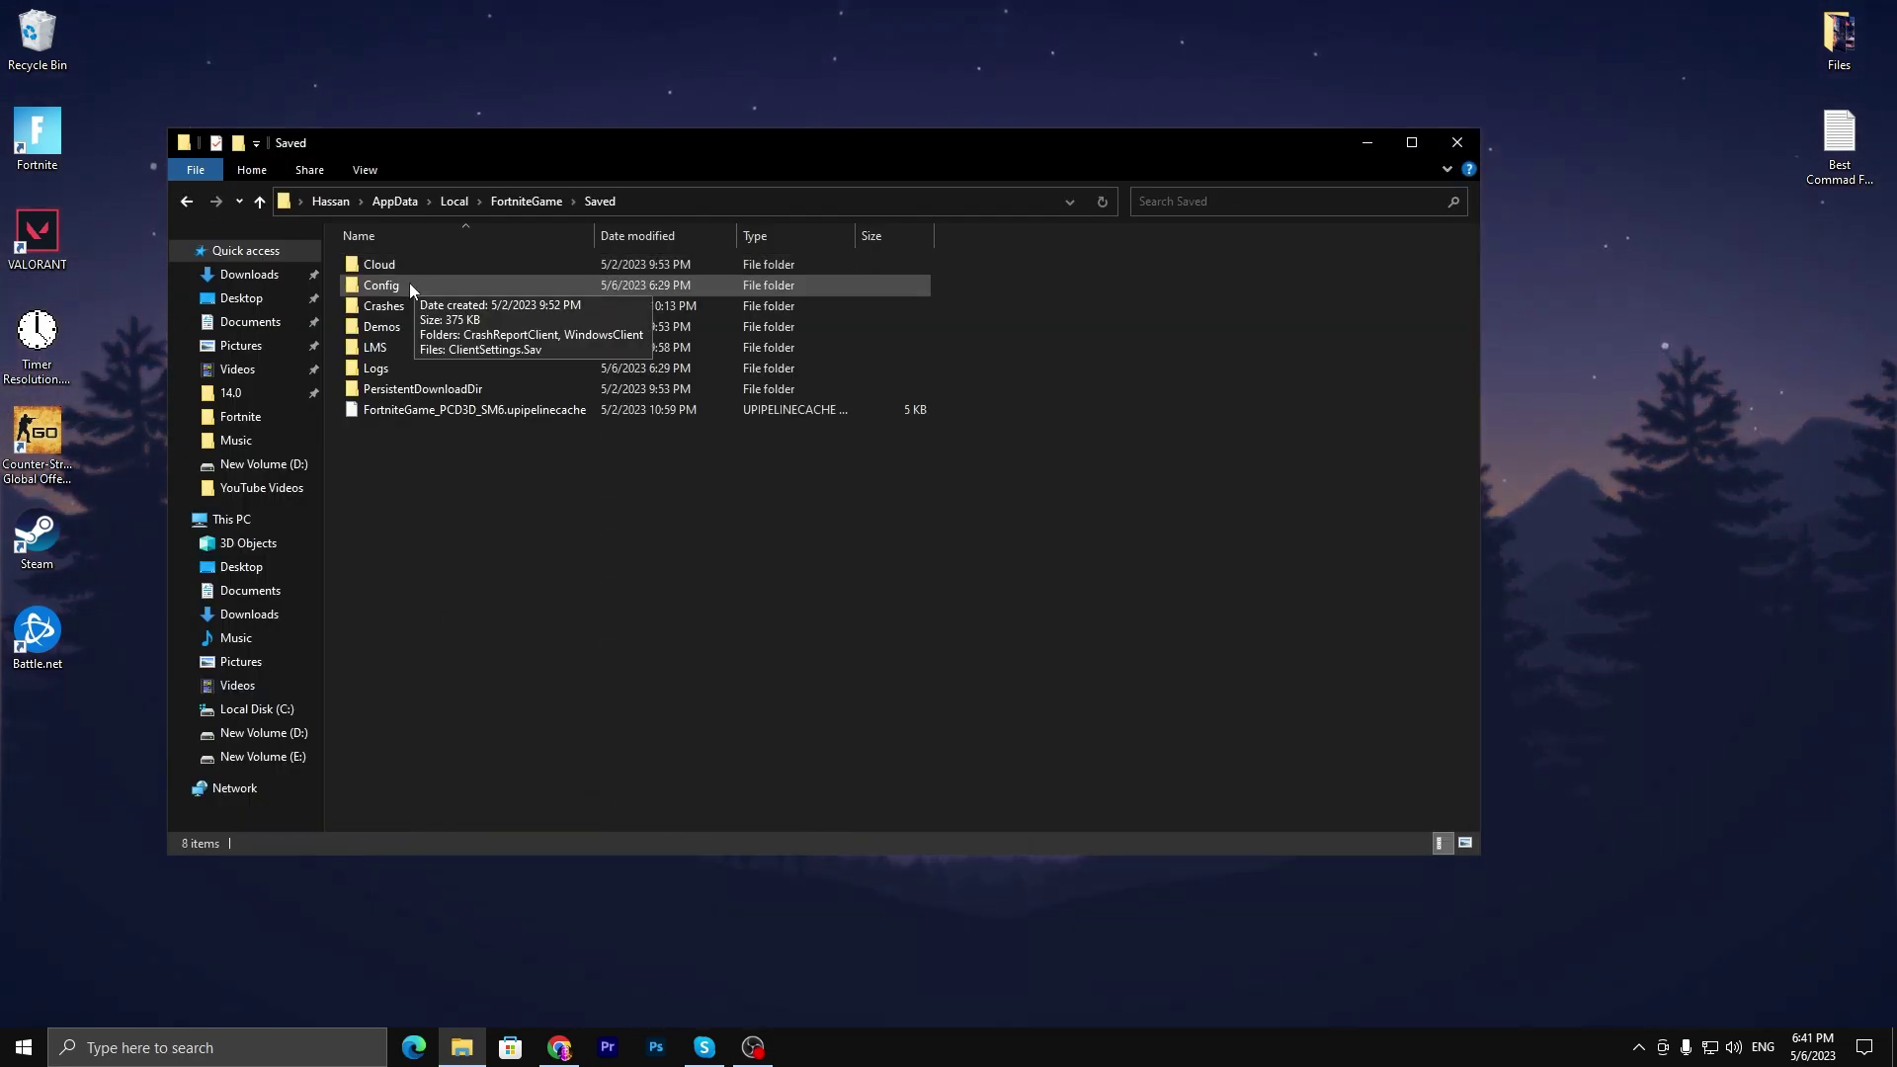
pyautogui.doubleClick(409, 282)
pyautogui.doubleClick(437, 286)
# Try to paste the copied GameUserSettings.ini into the WindowsClient folder, dismiss the replace-file prompt and close the folder window.
pyautogui.rightClick(553, 426)
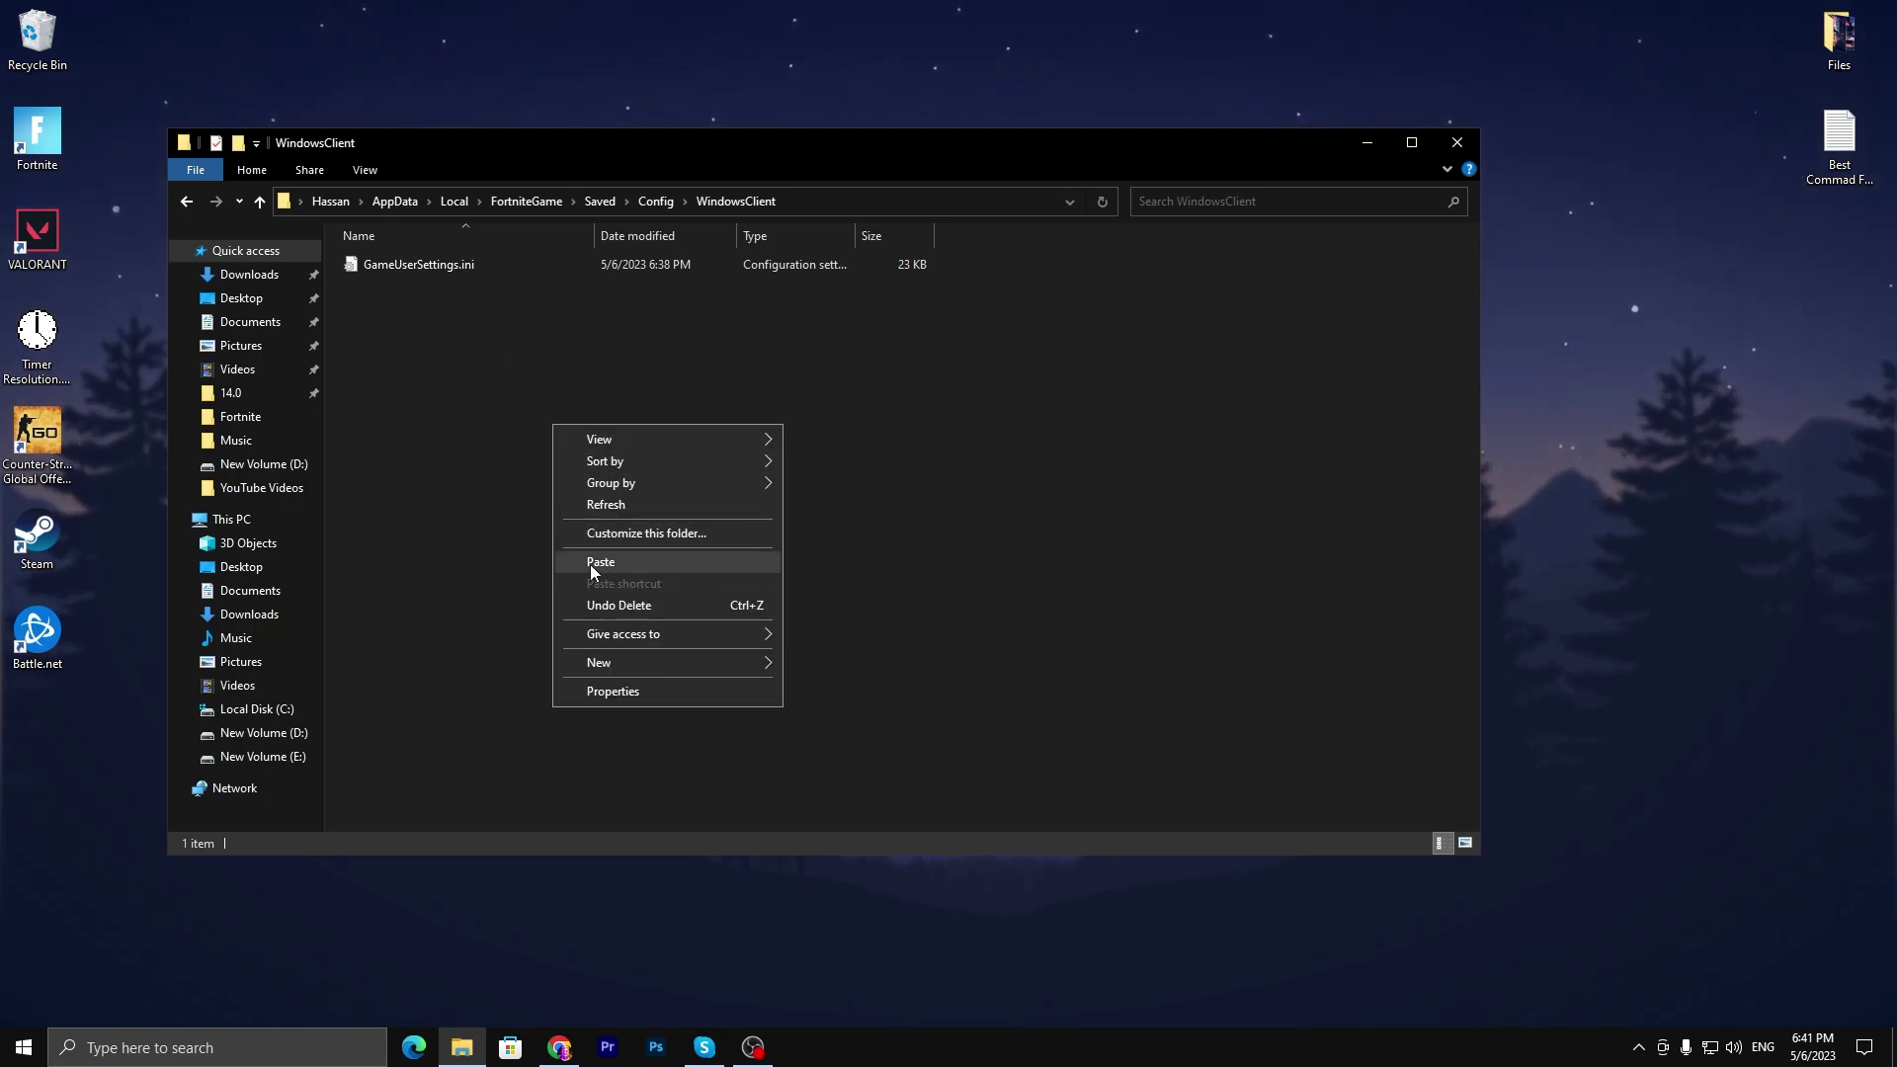
pyautogui.click(595, 559)
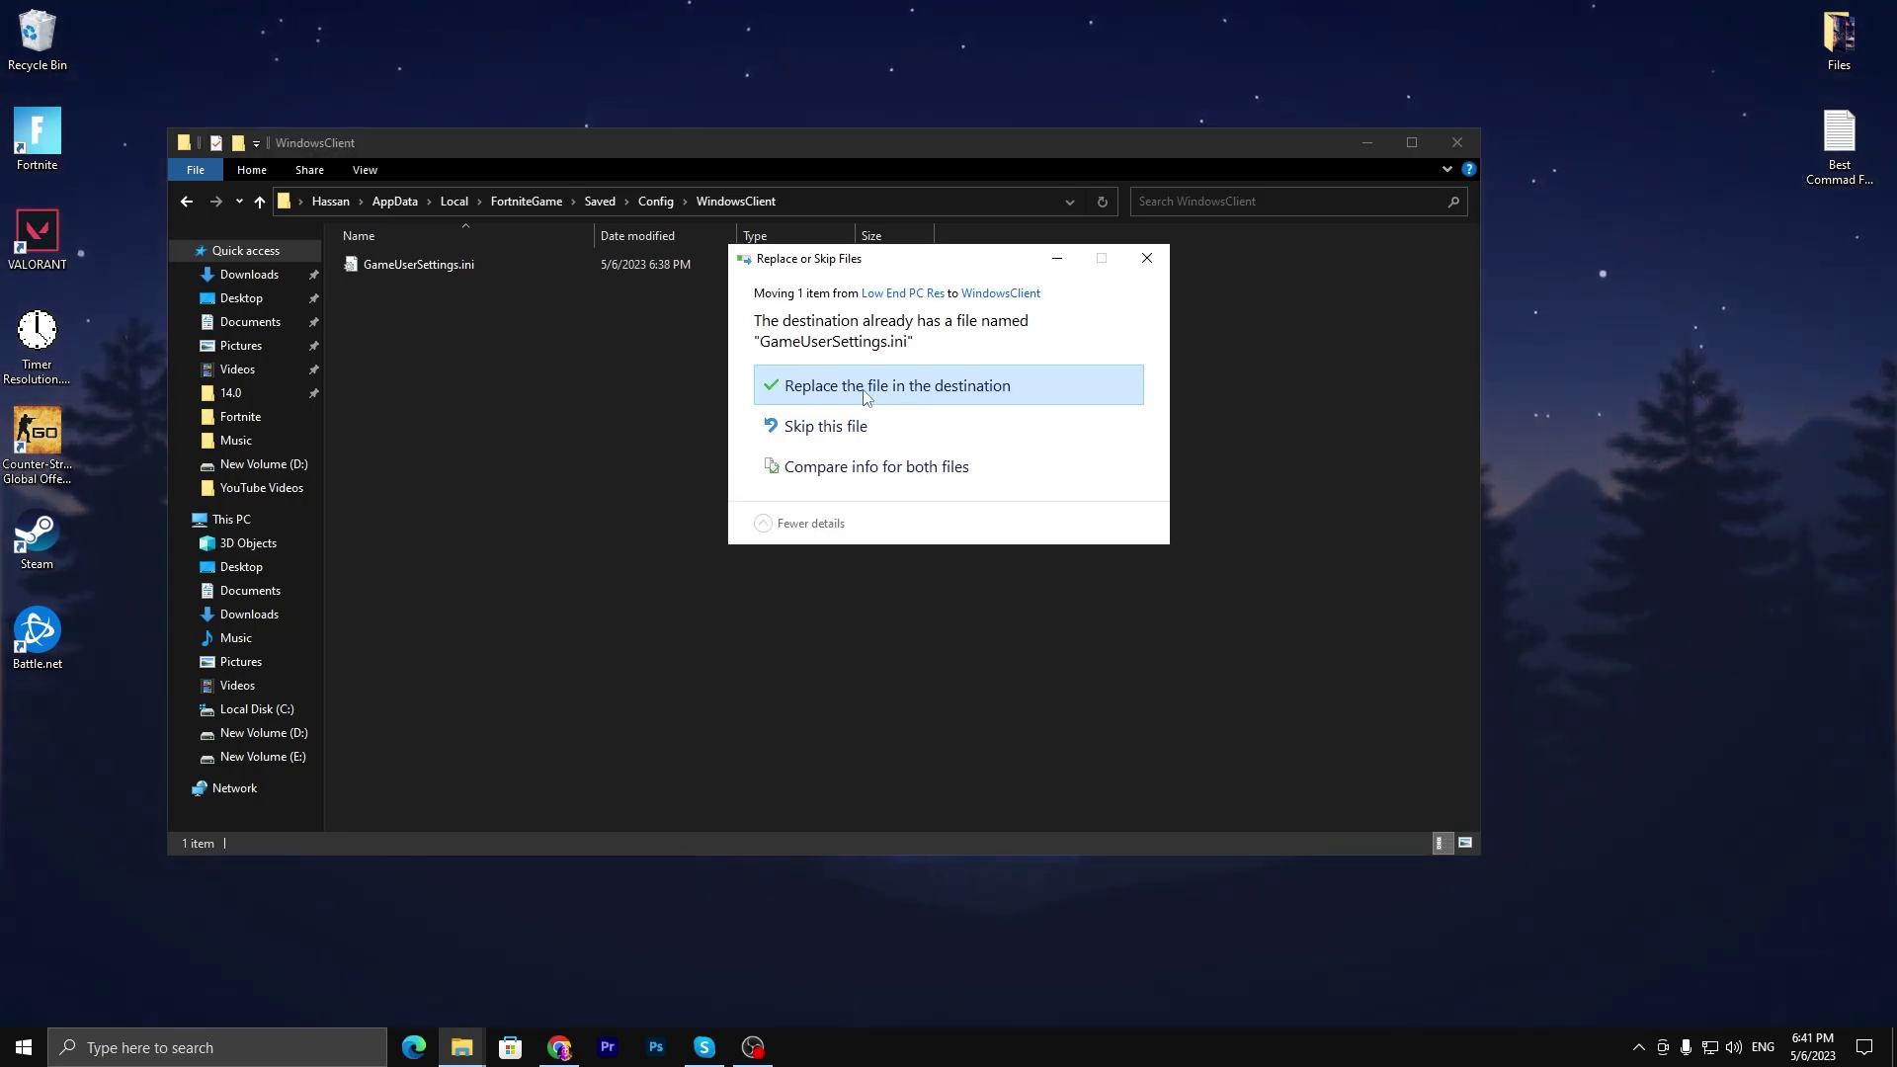
pyautogui.click(1156, 270)
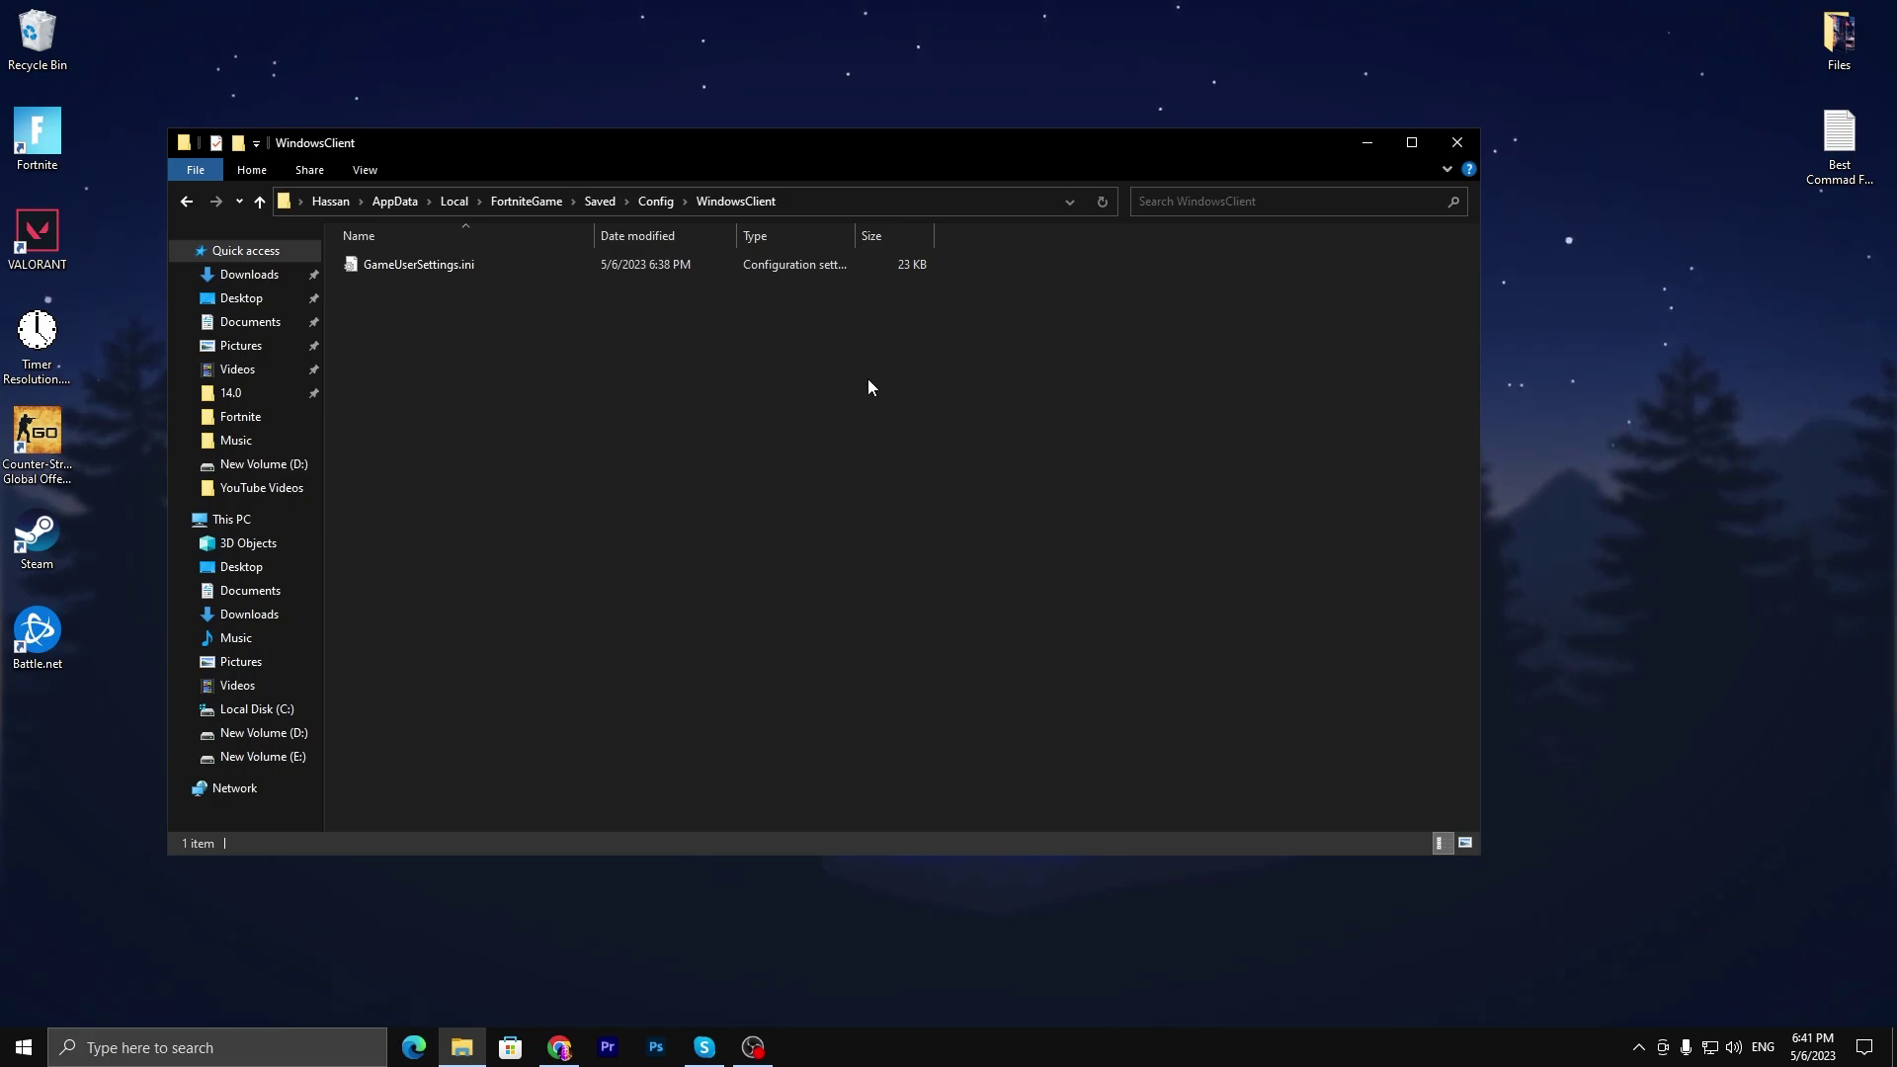
pyautogui.click(1454, 156)
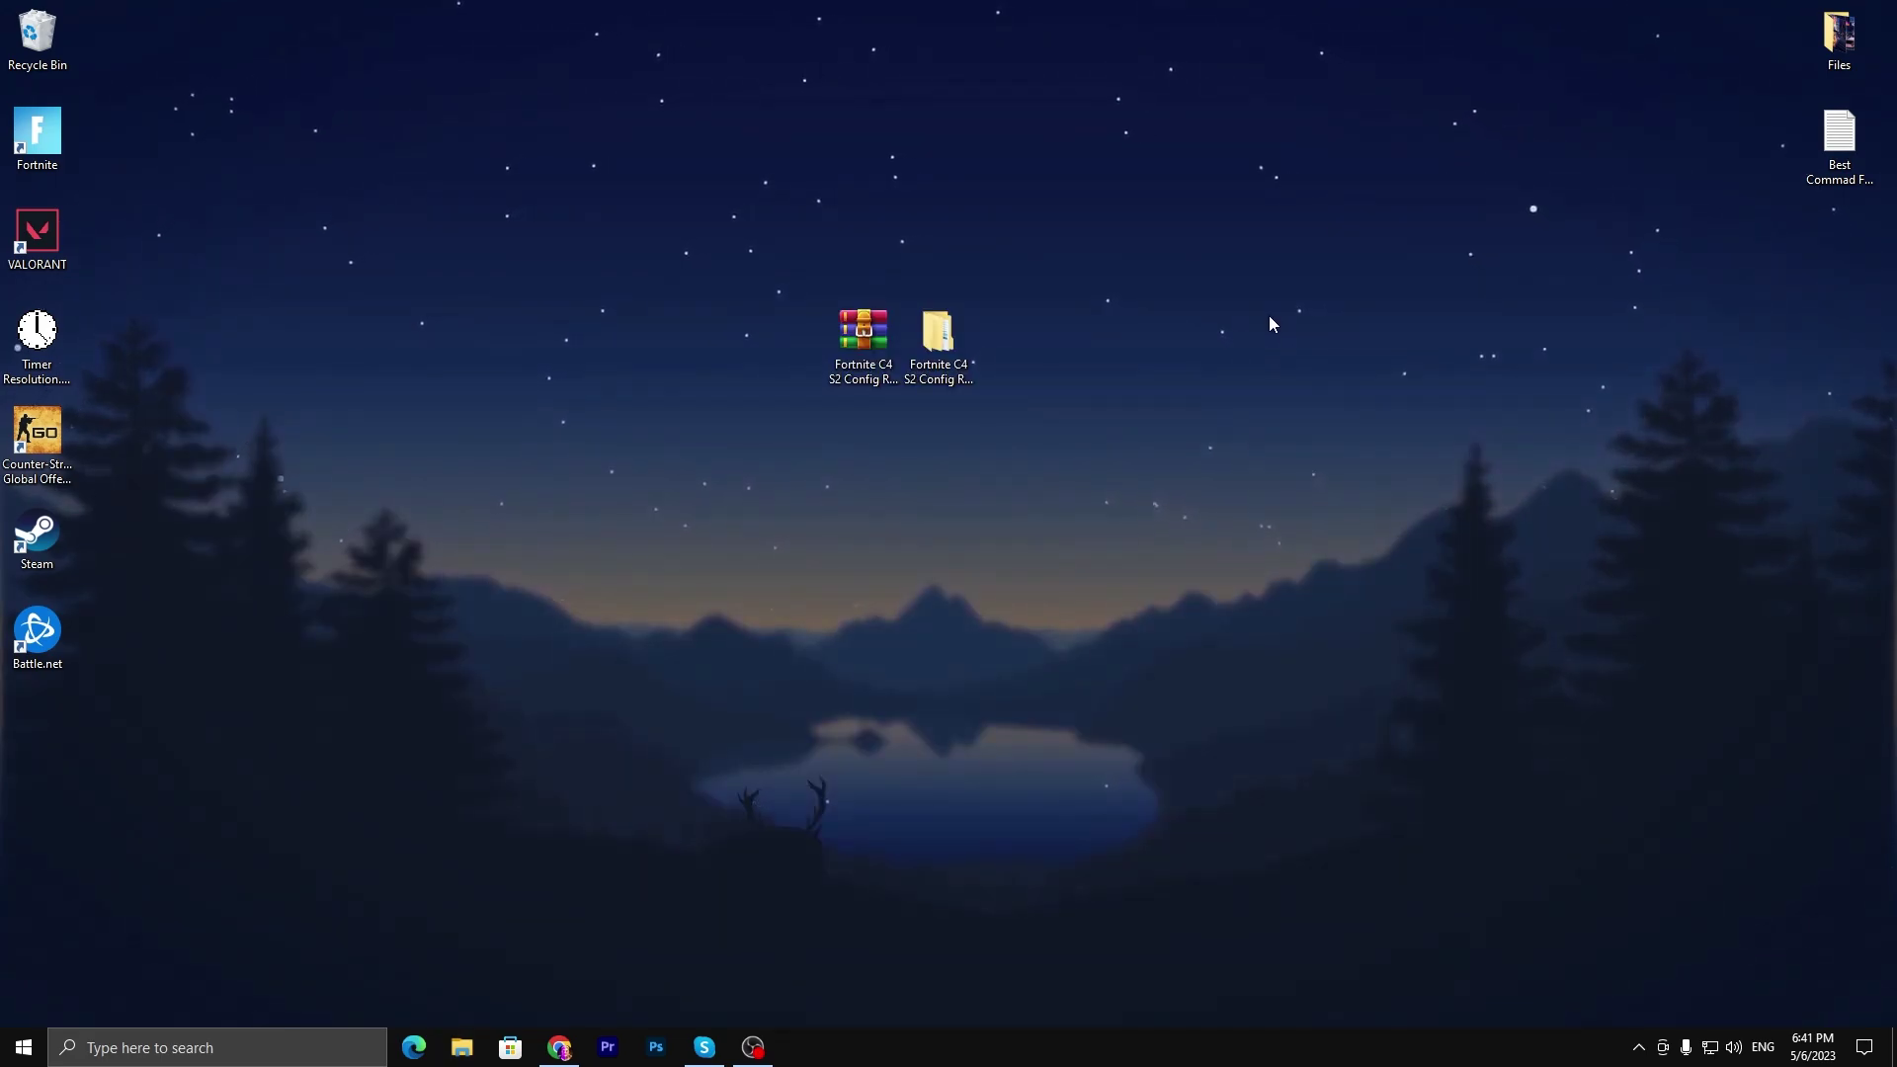
# Open Update & Security in Windows Settings and download the pending Windows update.
pyautogui.click(24, 1047)
pyautogui.click(24, 962)
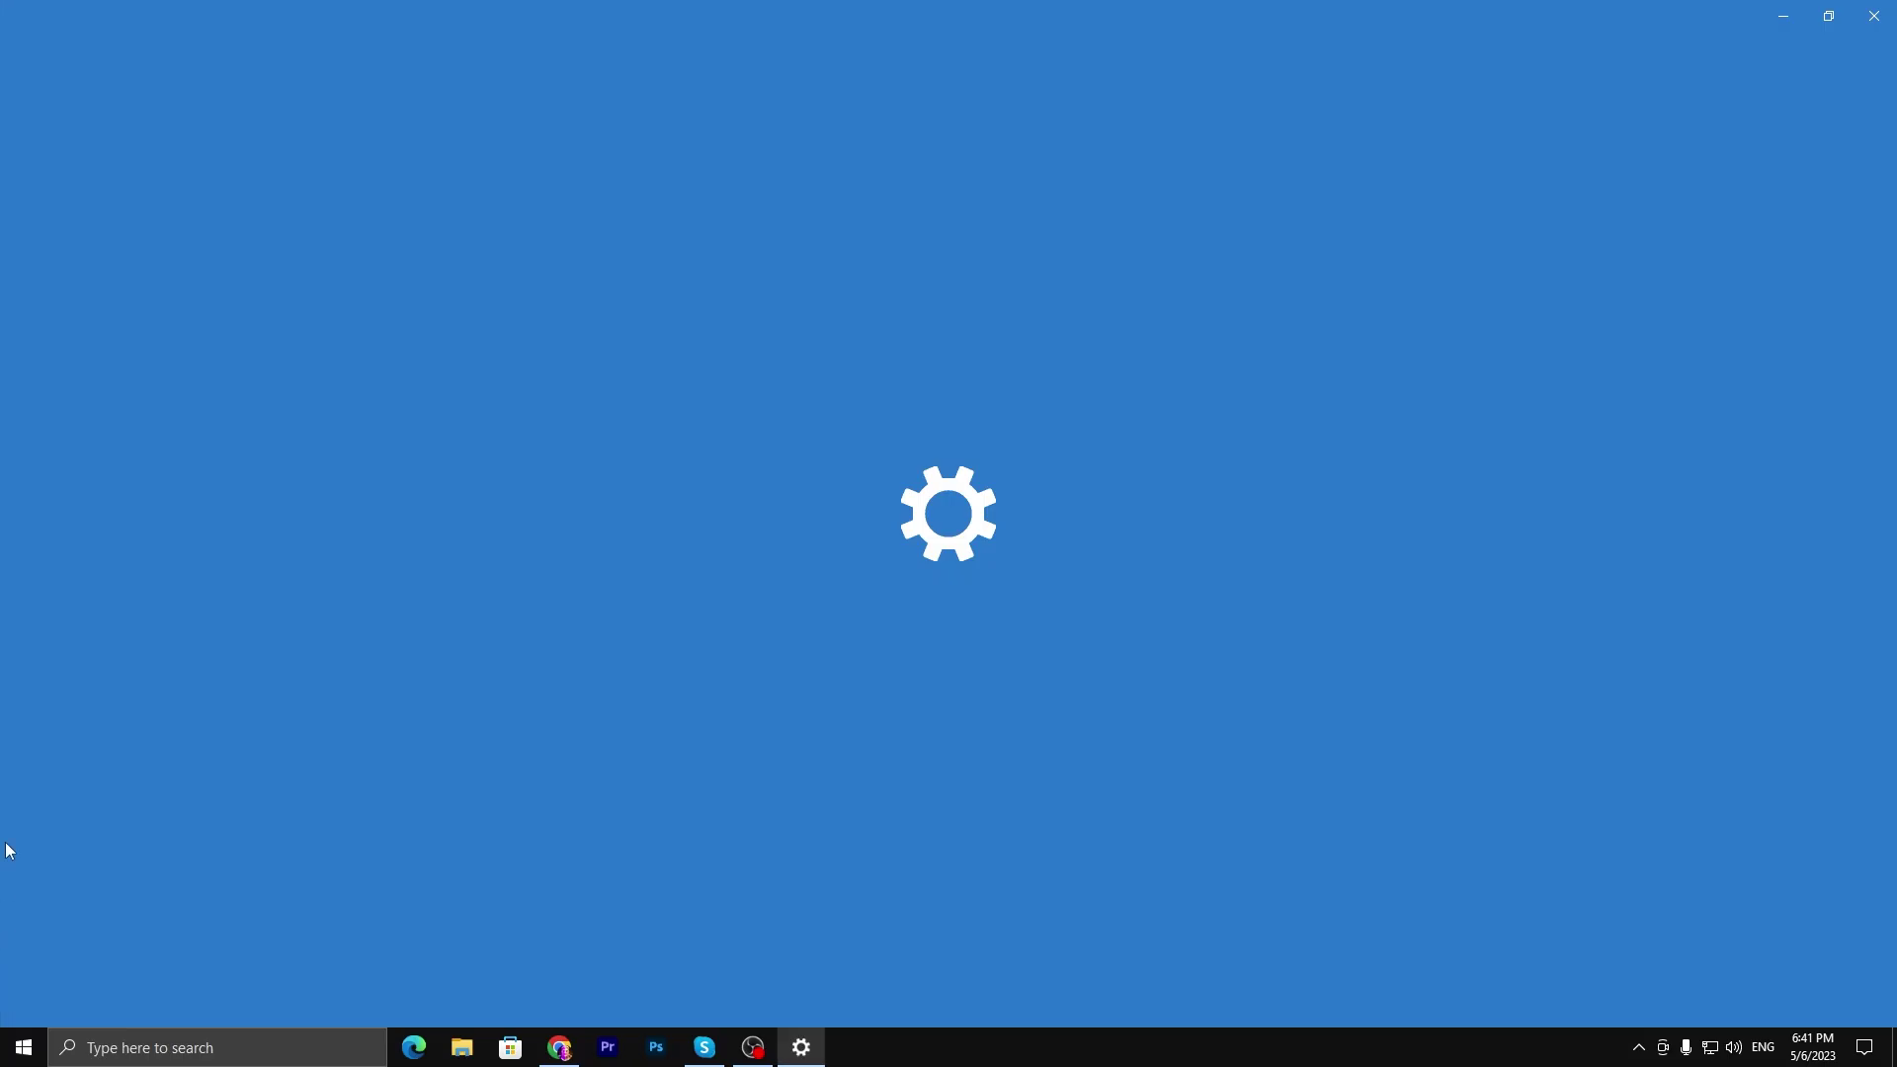
pyautogui.click(929, 578)
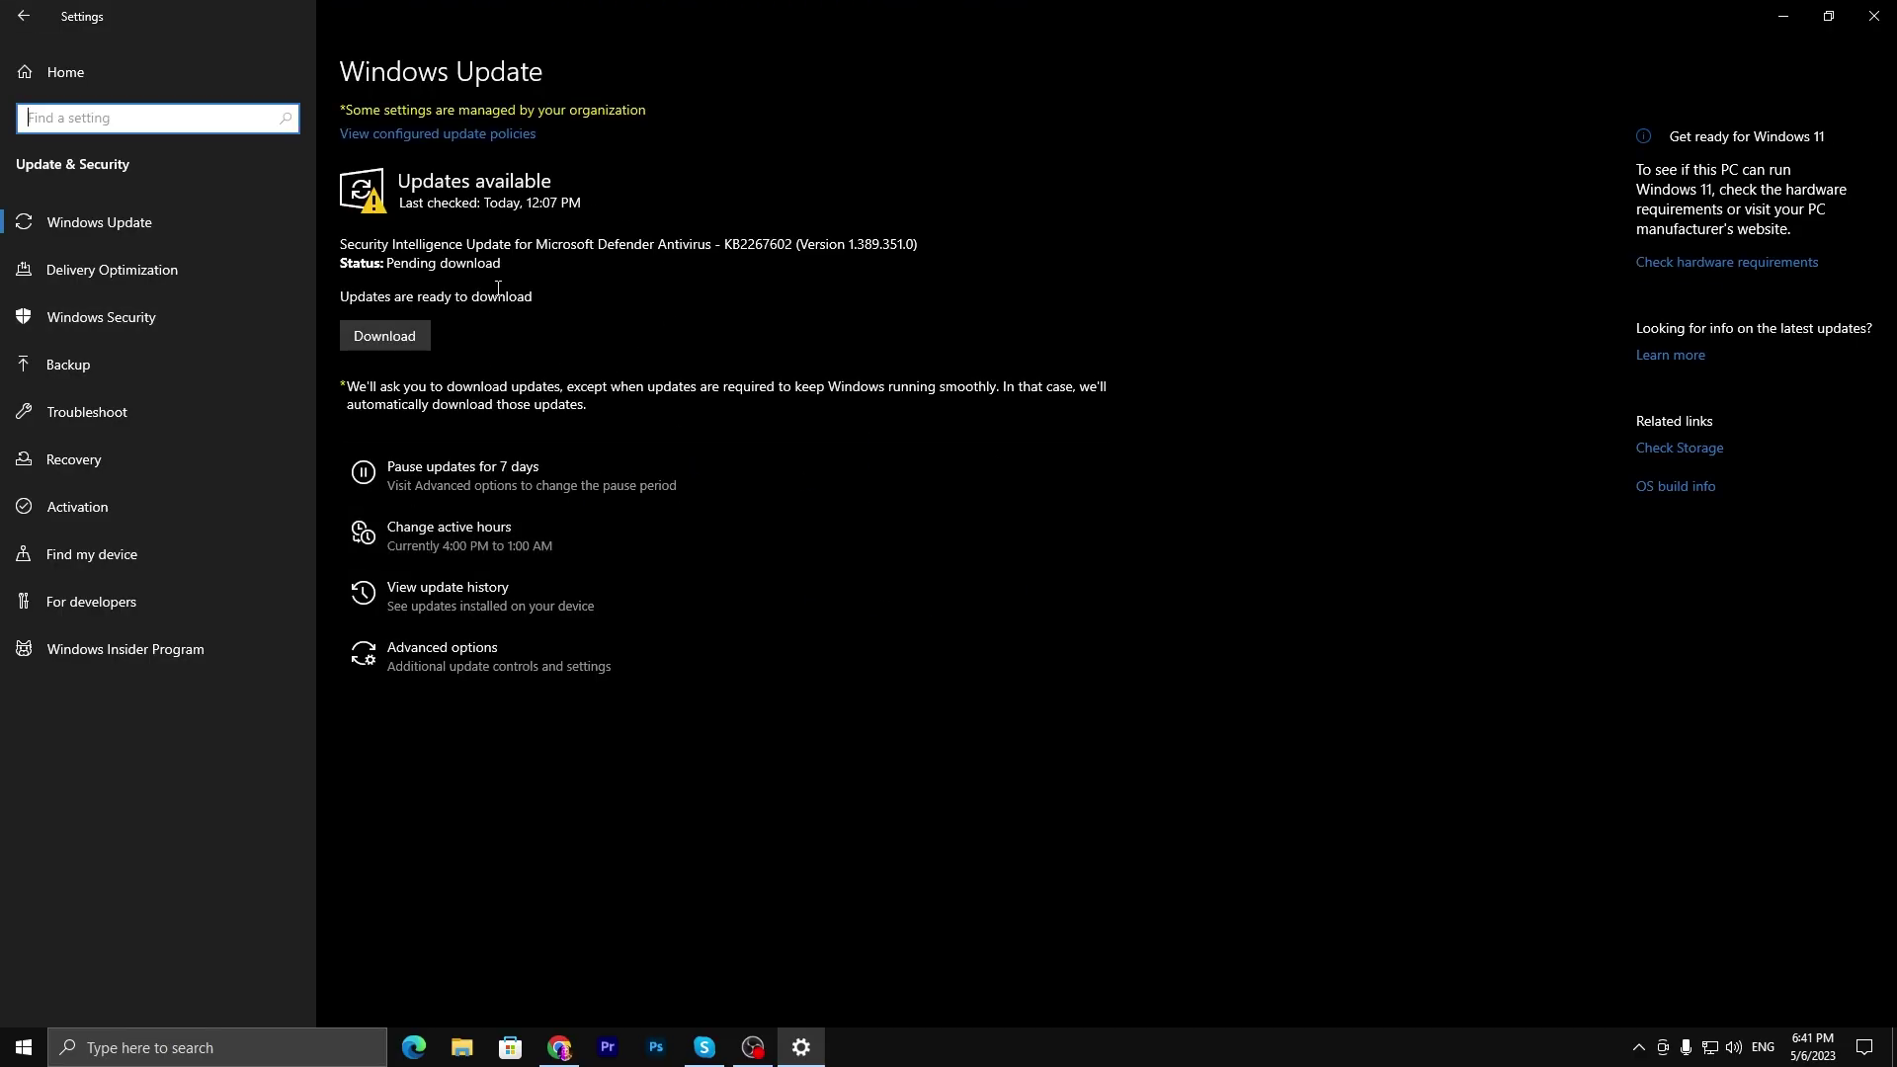
pyautogui.click(415, 336)
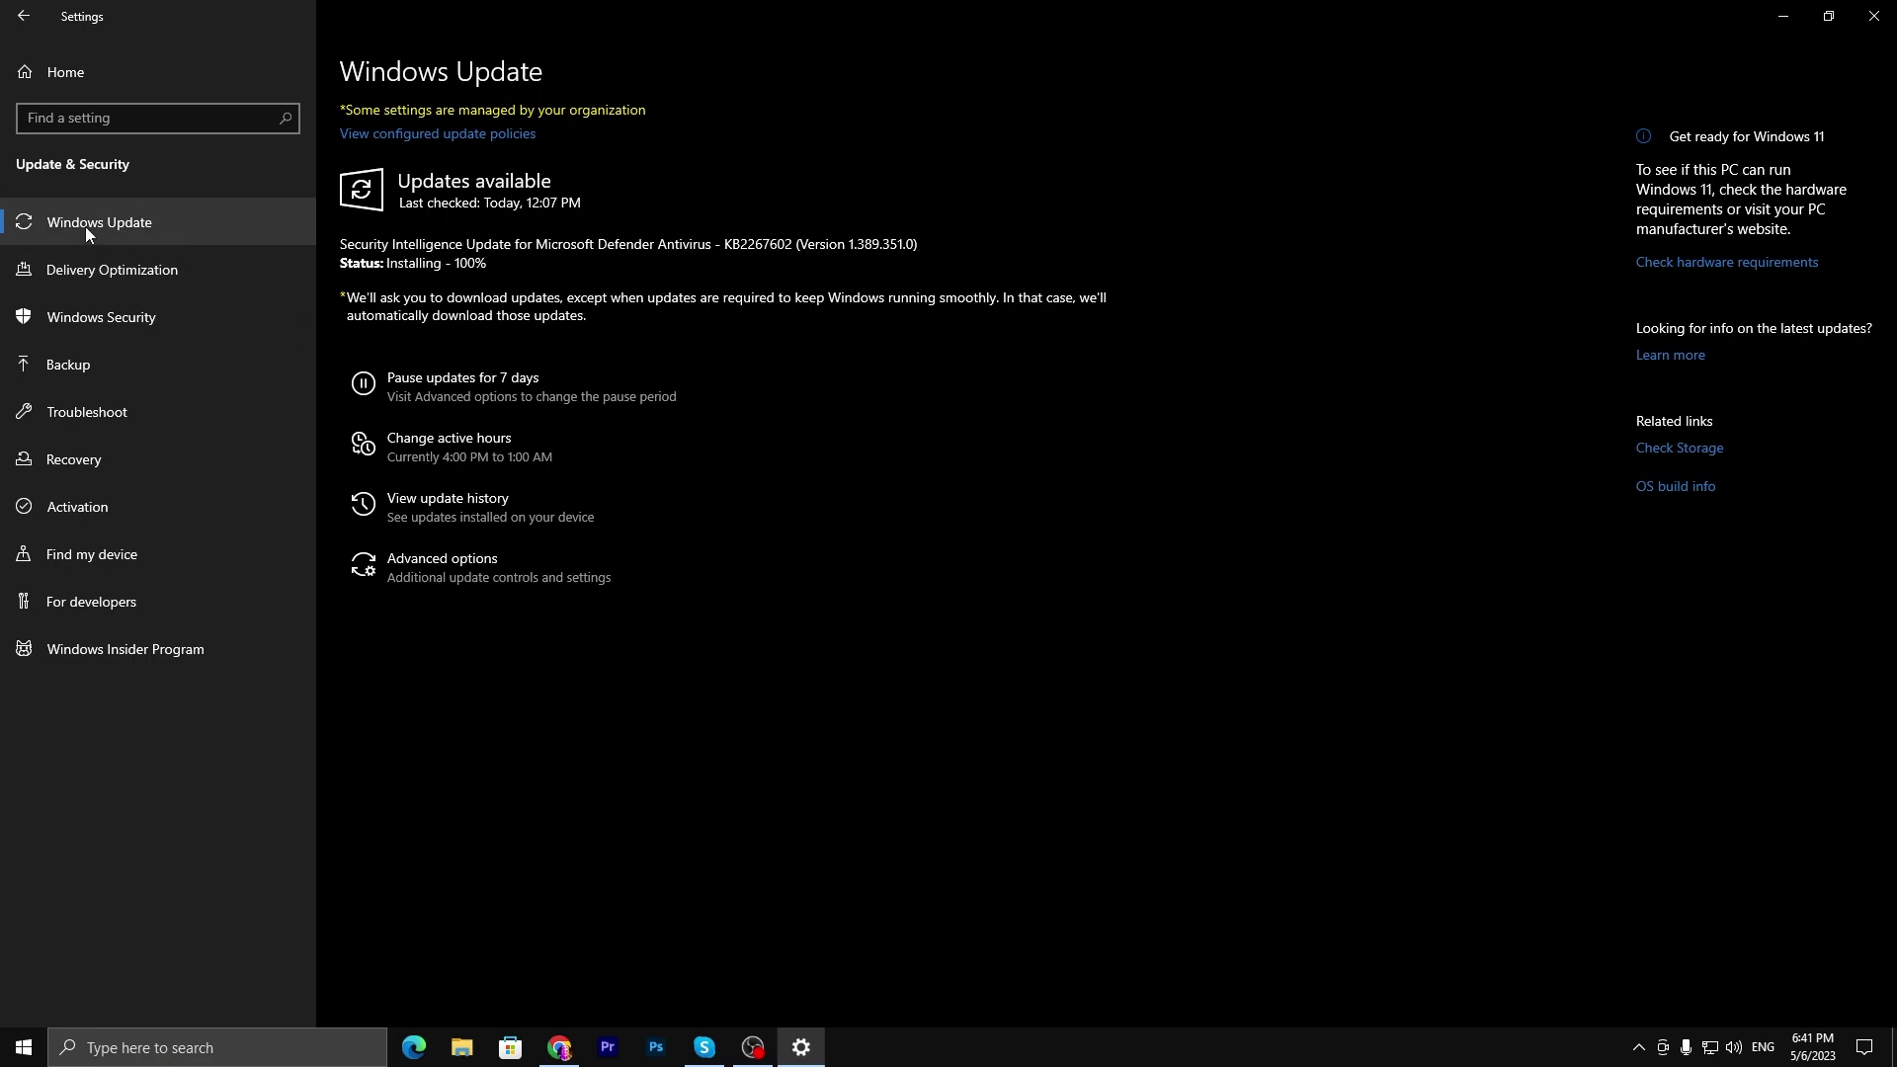
# Check the Game Mode setting under Gaming and open the related Graphics settings down to the app preference list.
pyautogui.click(75, 87)
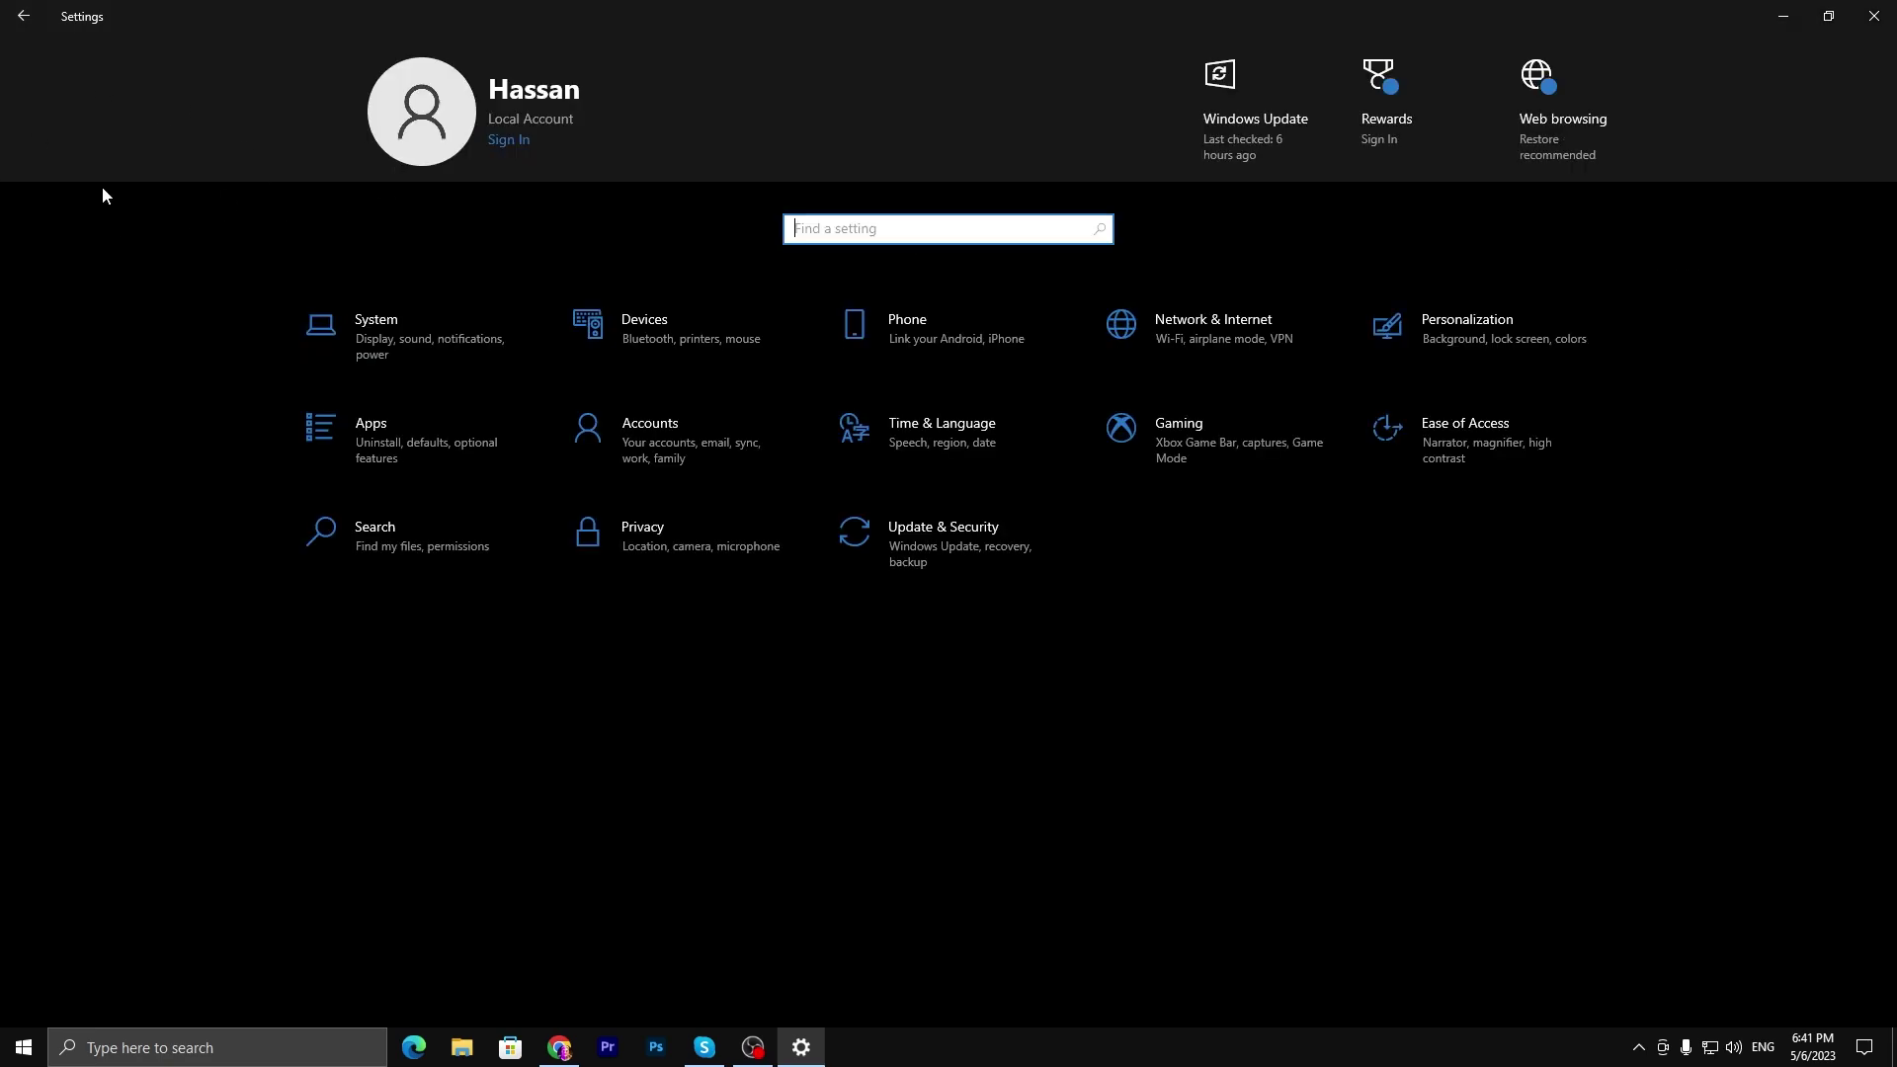
pyautogui.click(1270, 441)
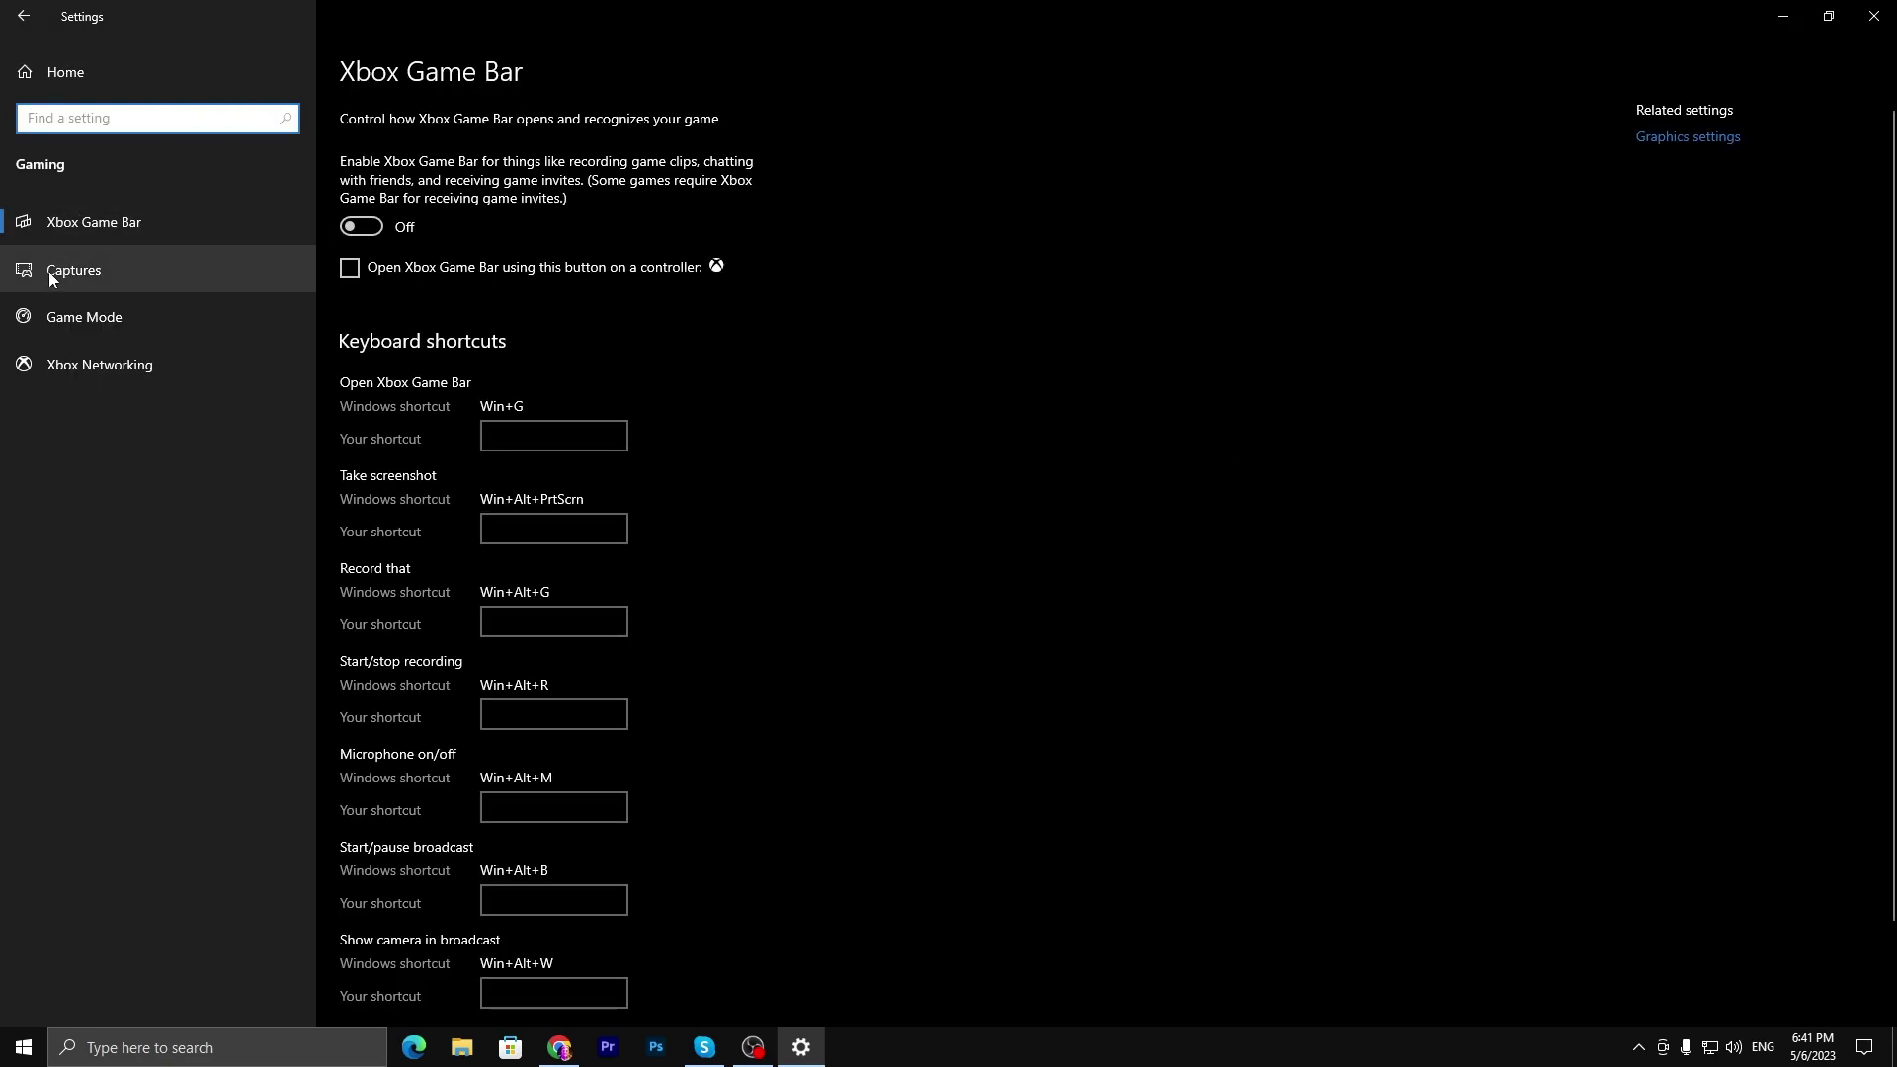
pyautogui.click(85, 318)
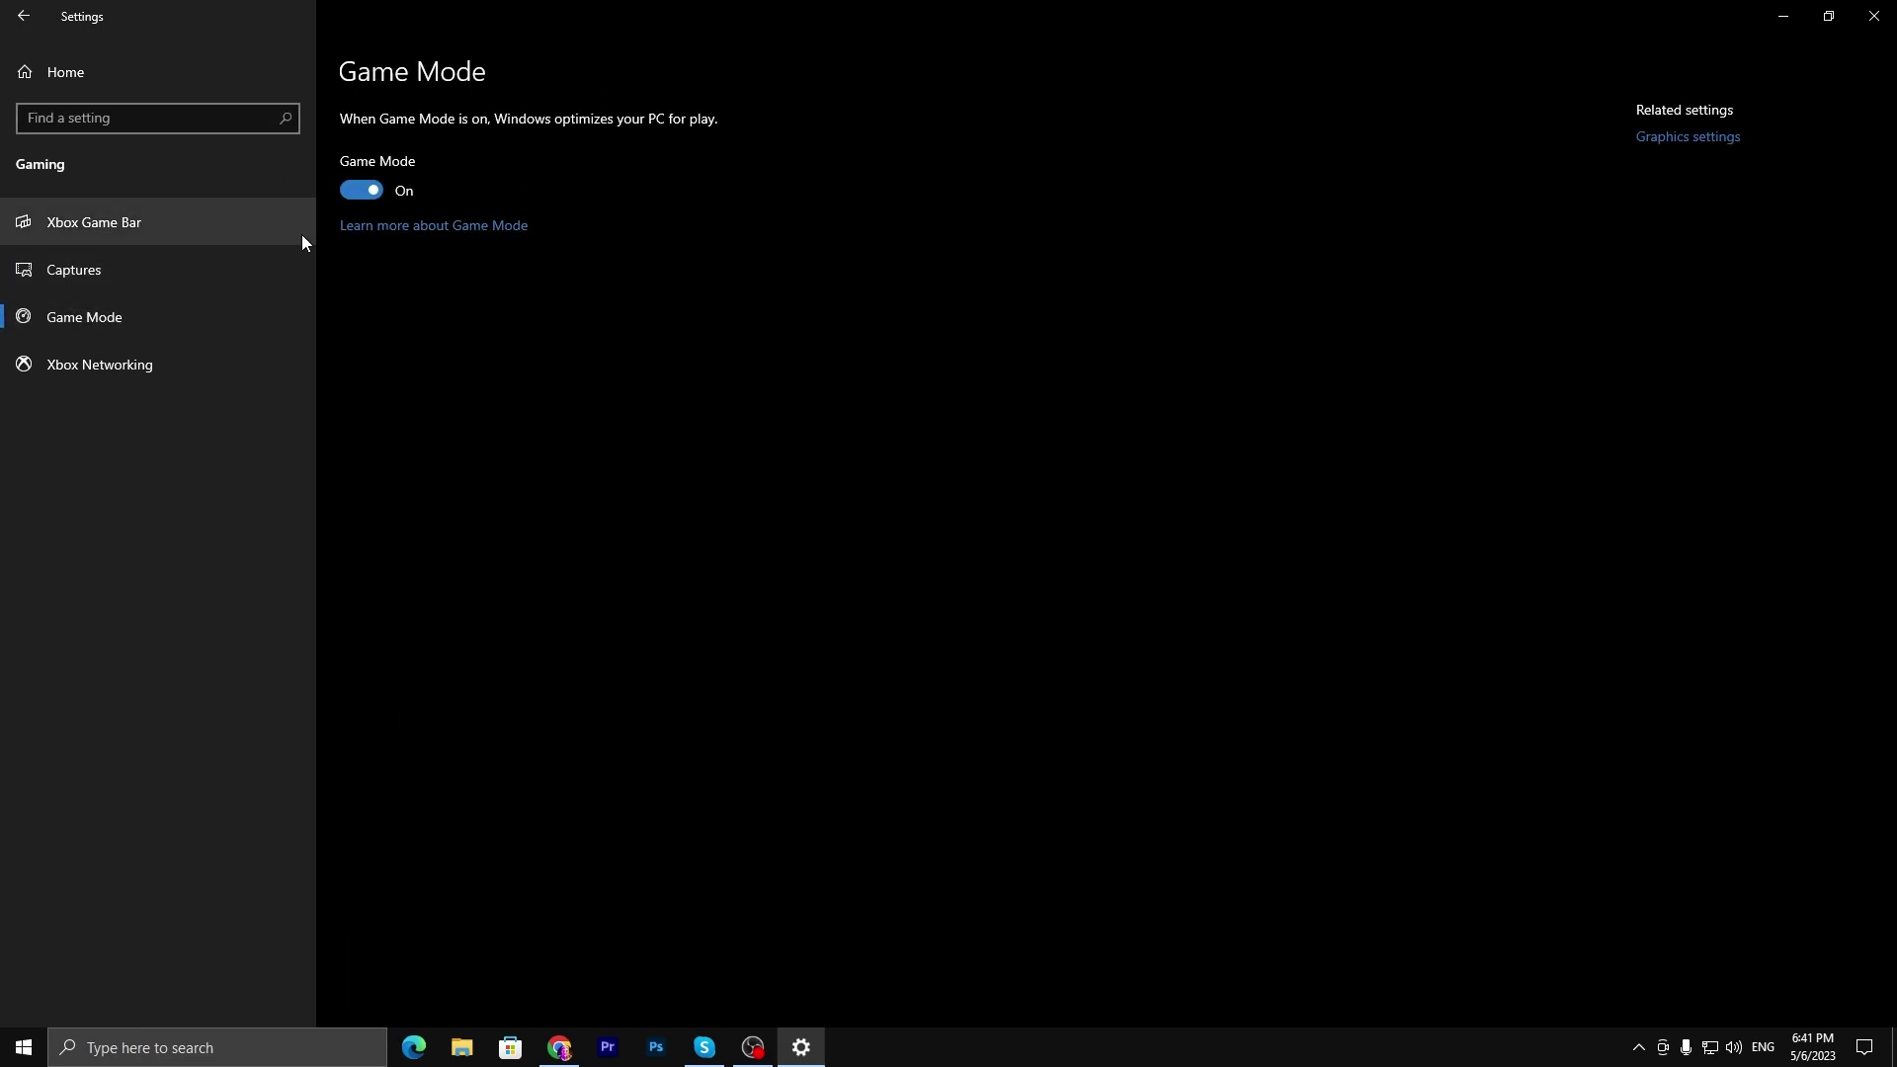
pyautogui.click(1676, 138)
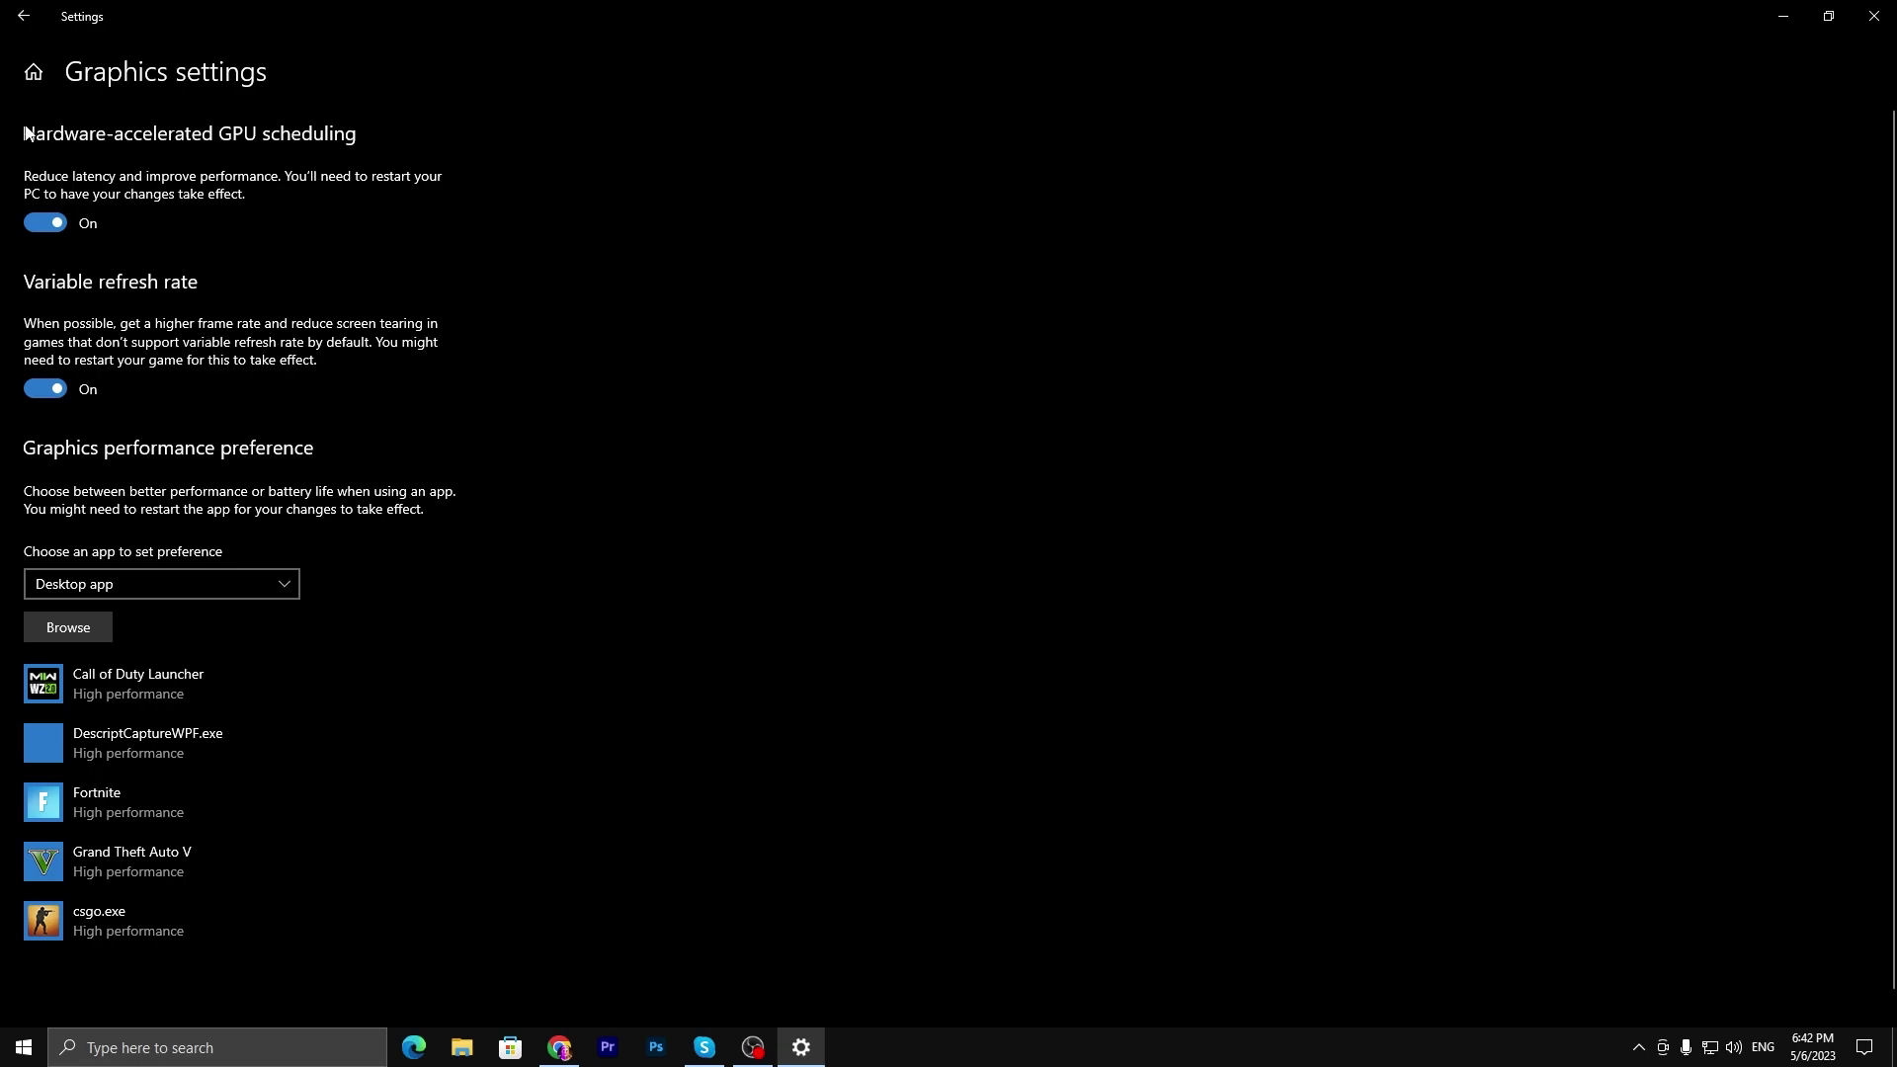
pyautogui.scroll(-1, 469, 168)
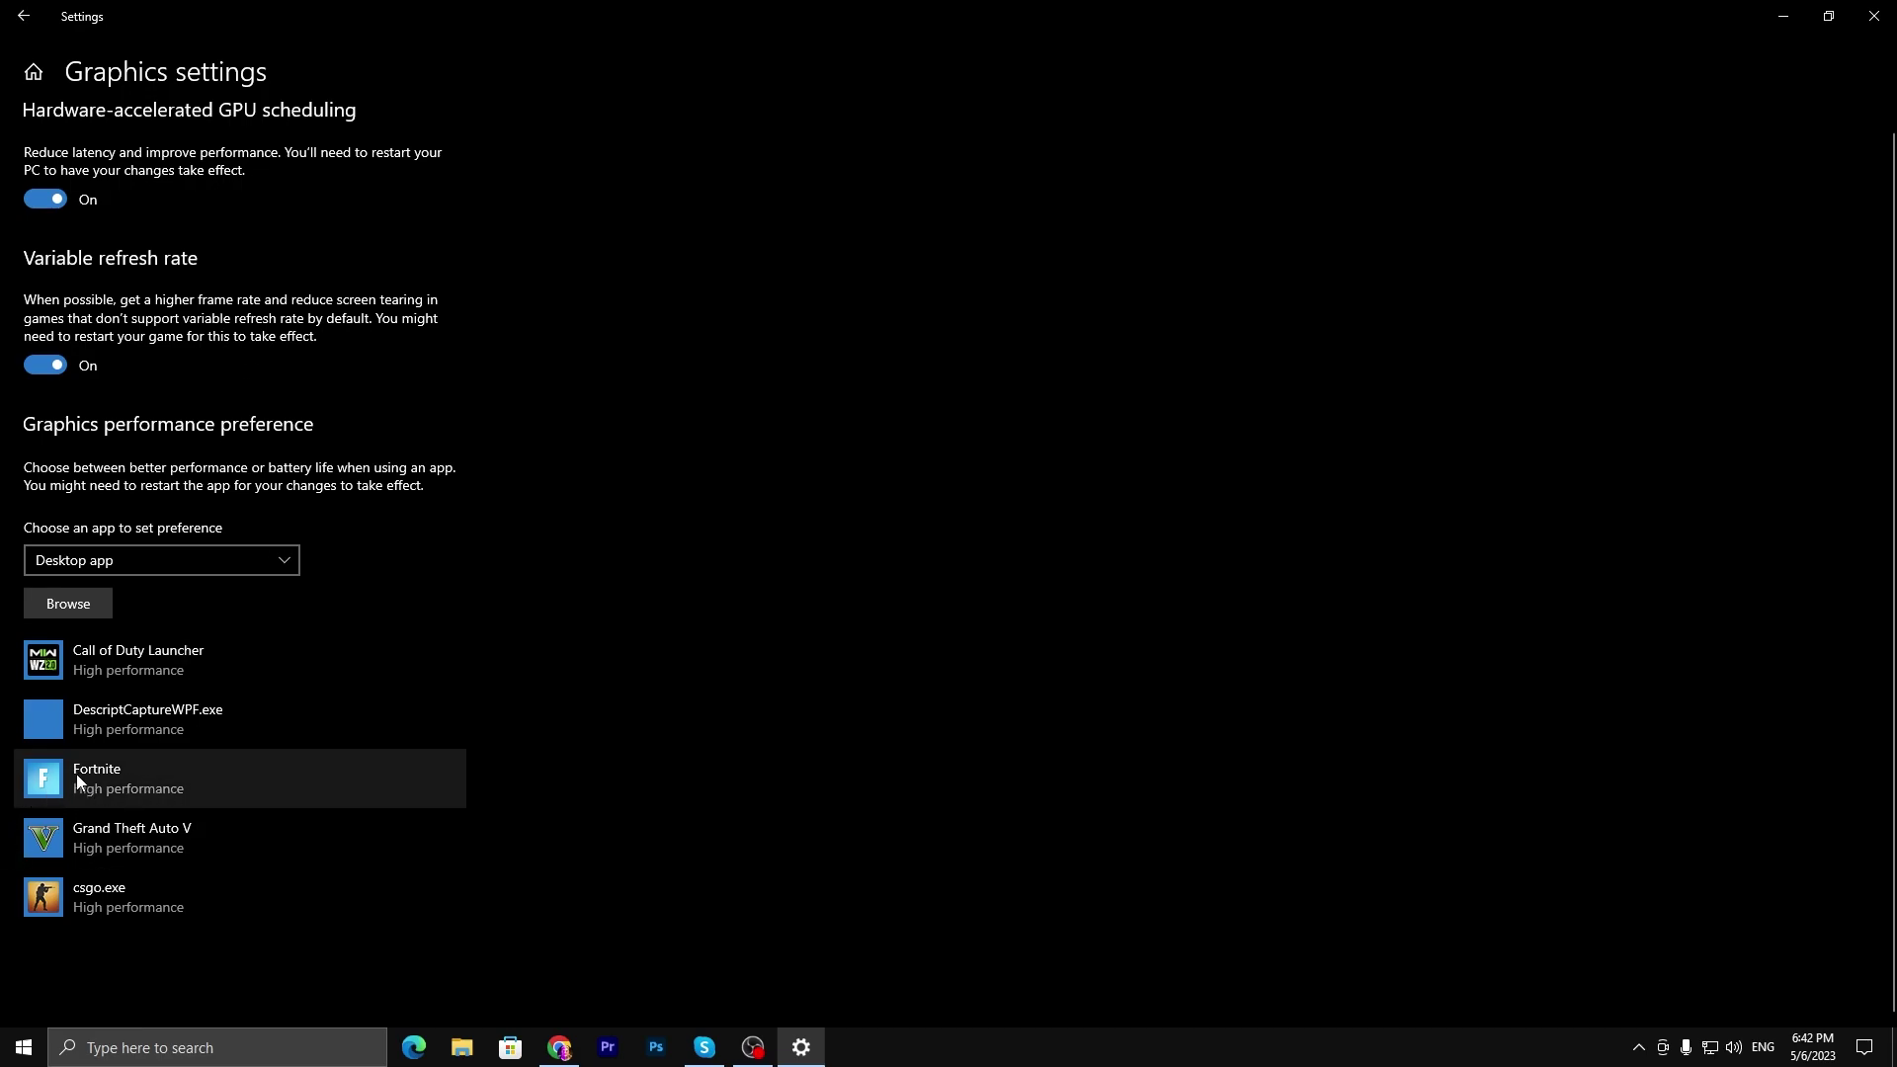
pyautogui.click(51, 606)
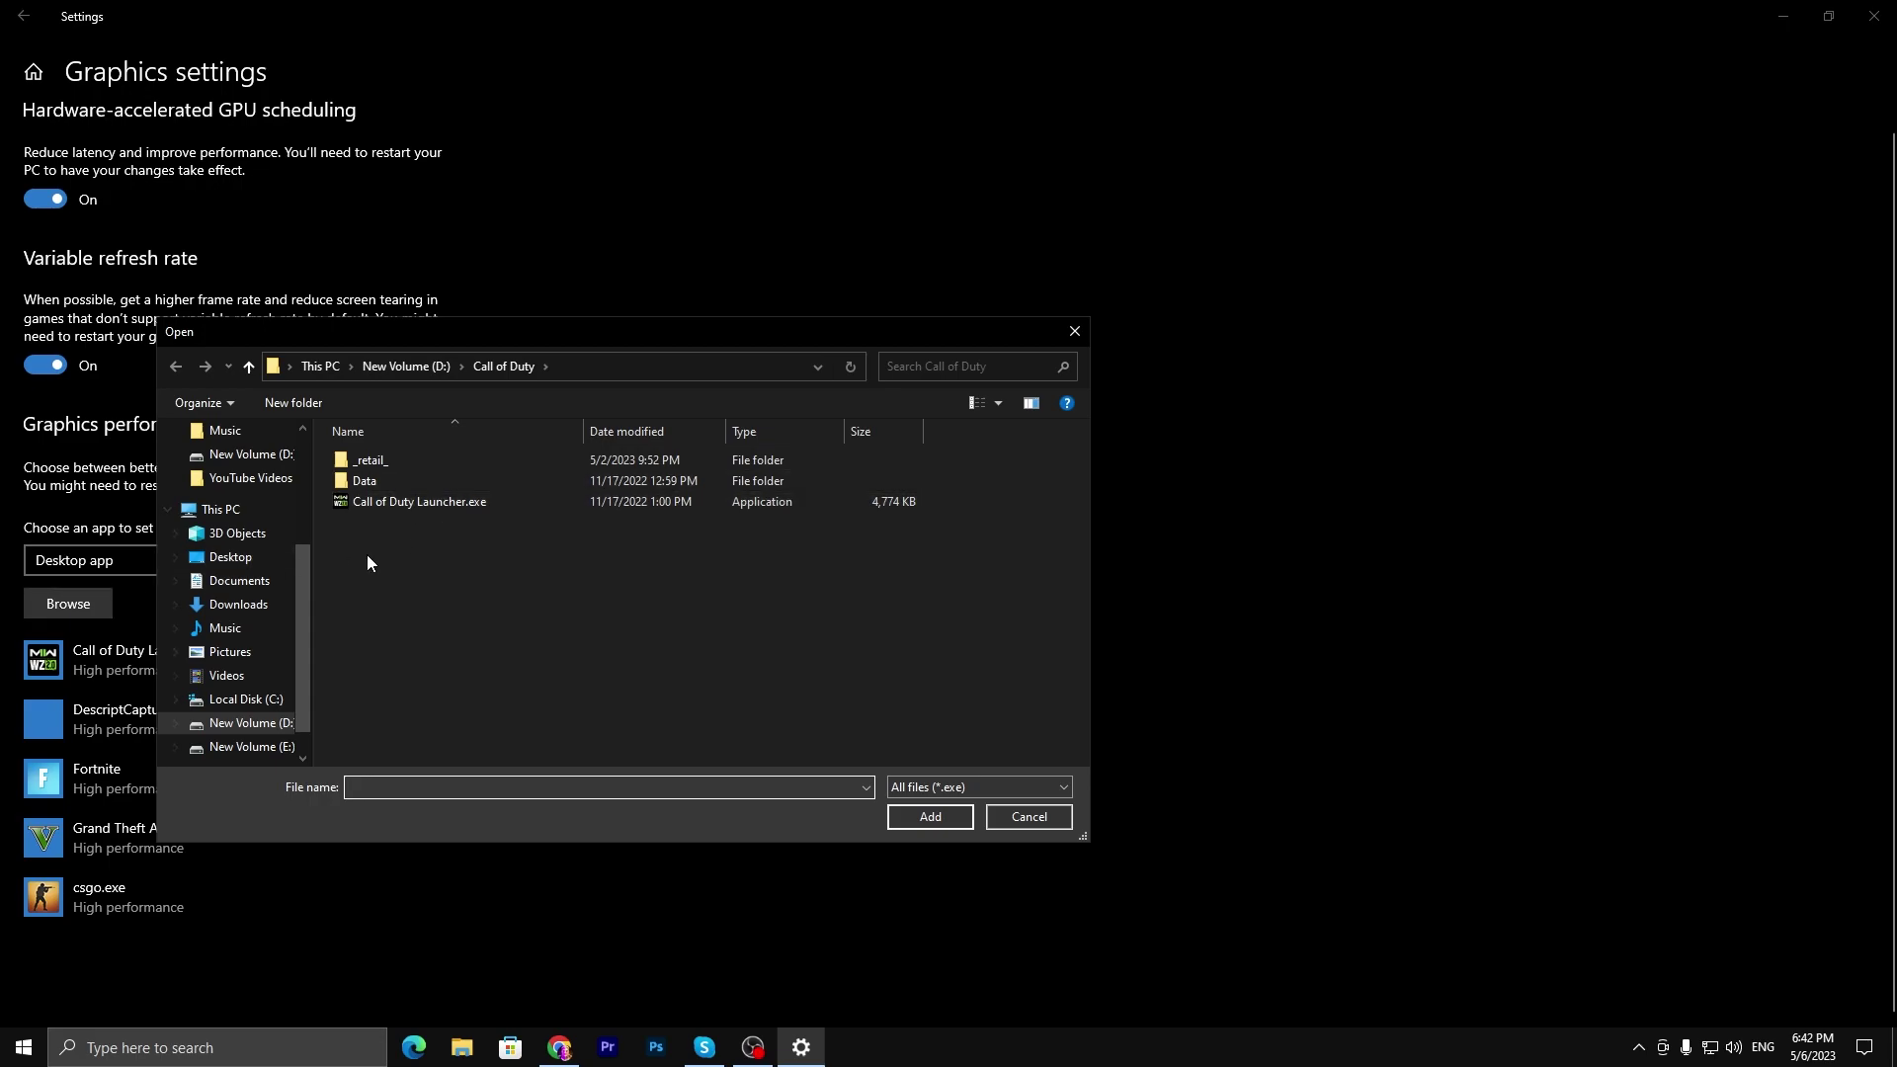
pyautogui.click(242, 698)
pyautogui.doubleClick(464, 561)
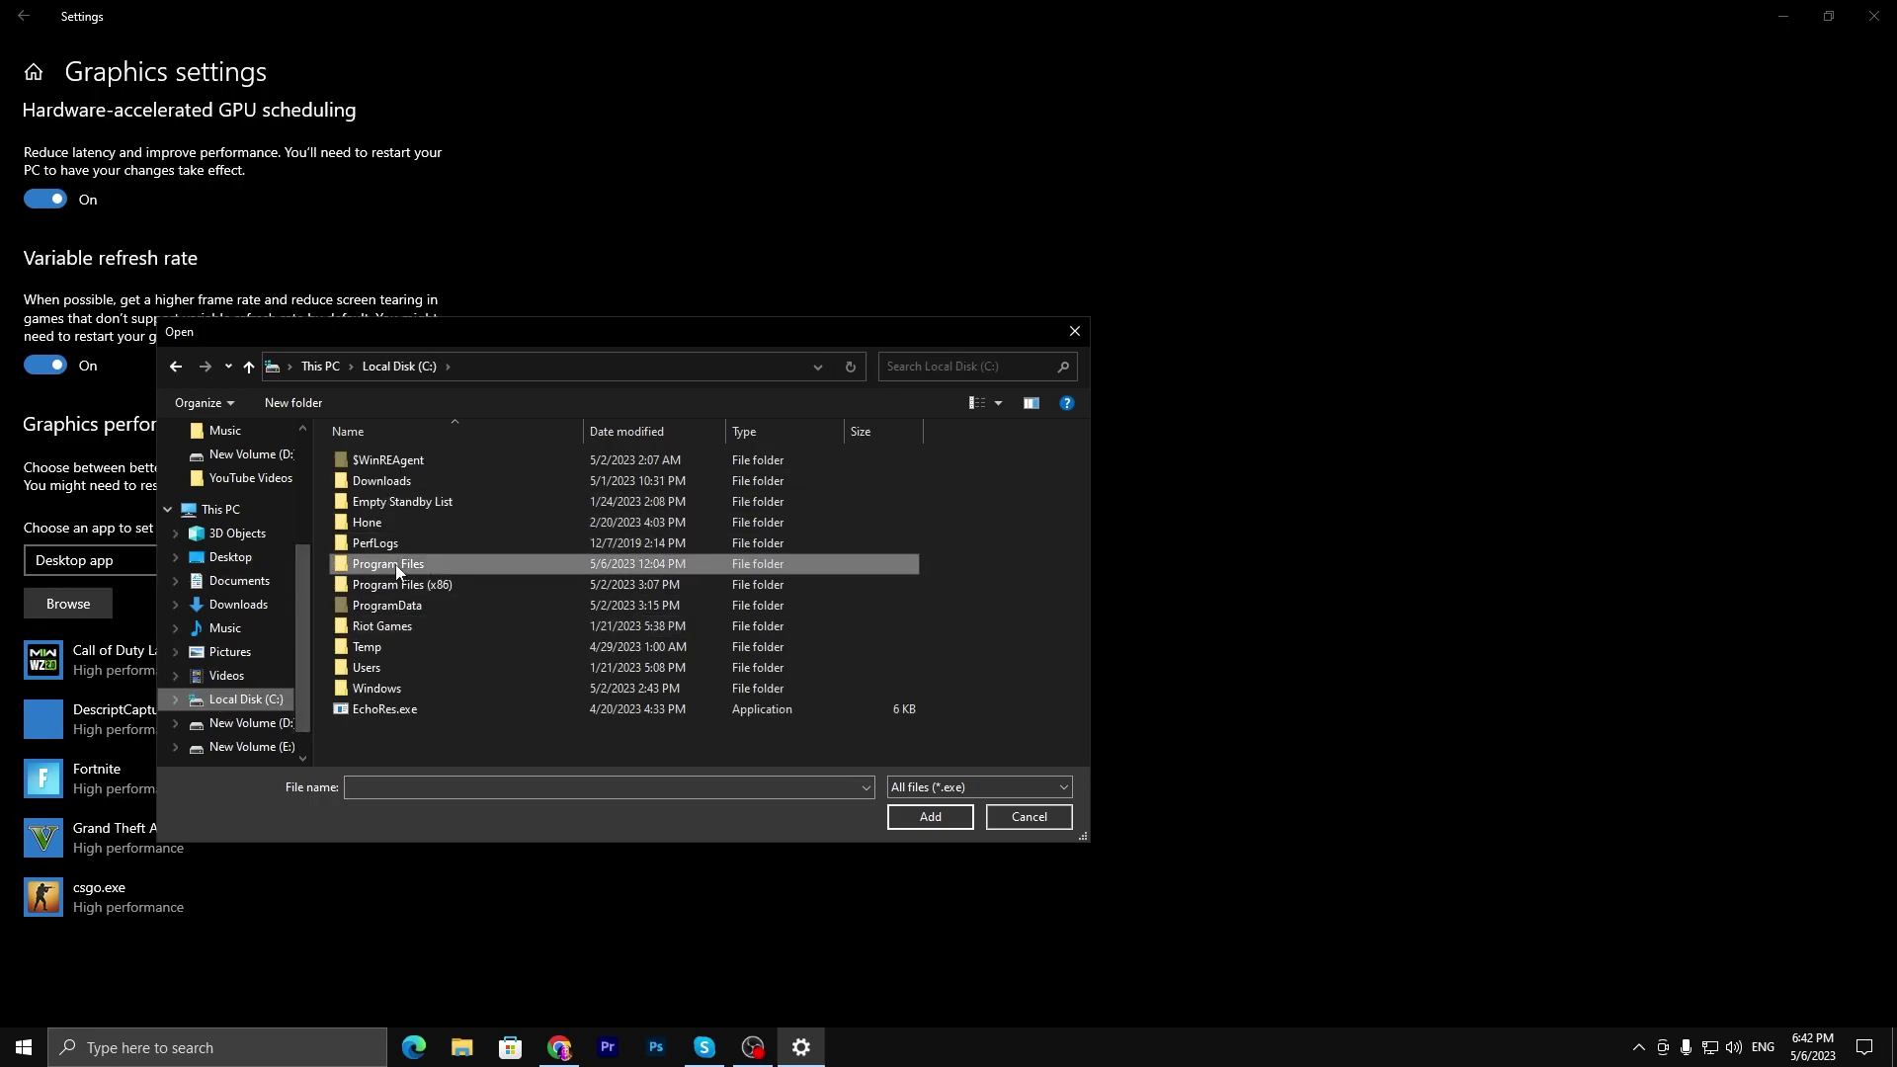
pyautogui.click(1075, 331)
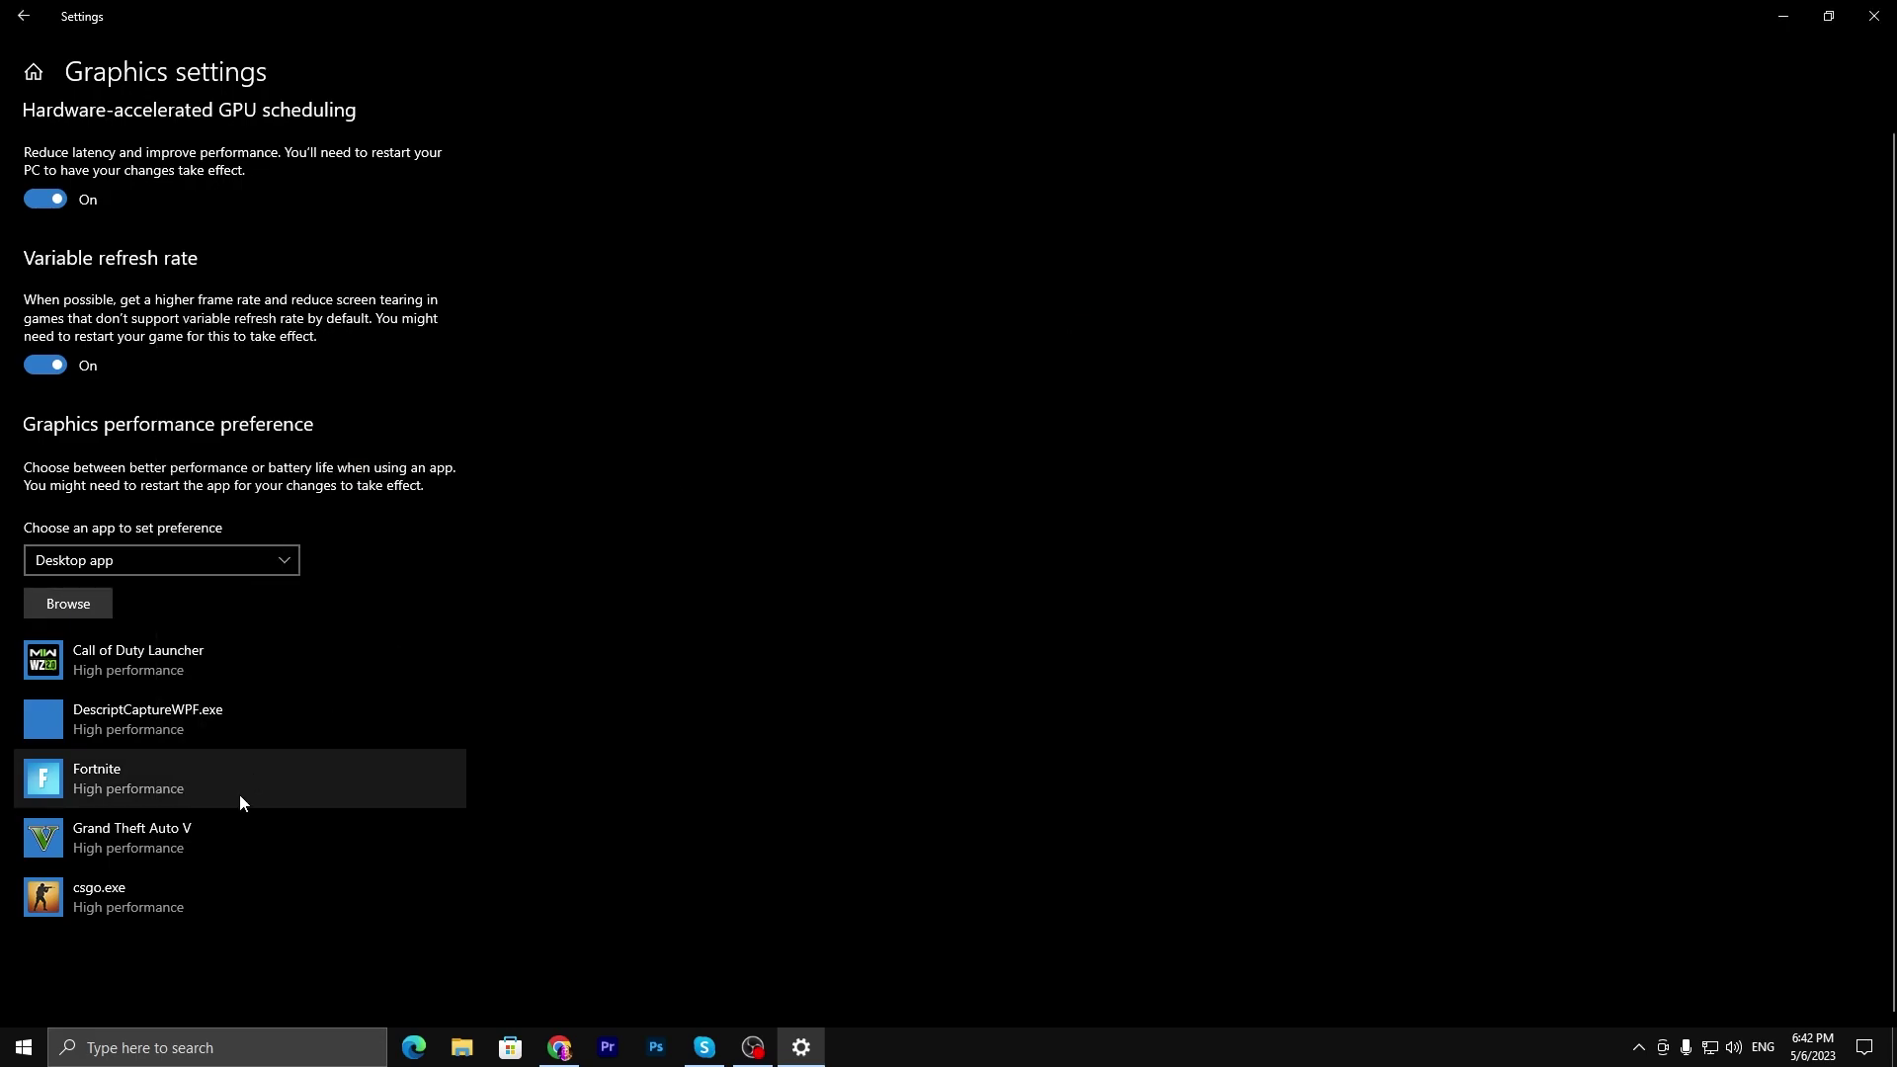
# Save Fortnite's graphics preference as High performance and close Settings.
pyautogui.click(142, 786)
pyautogui.click(301, 878)
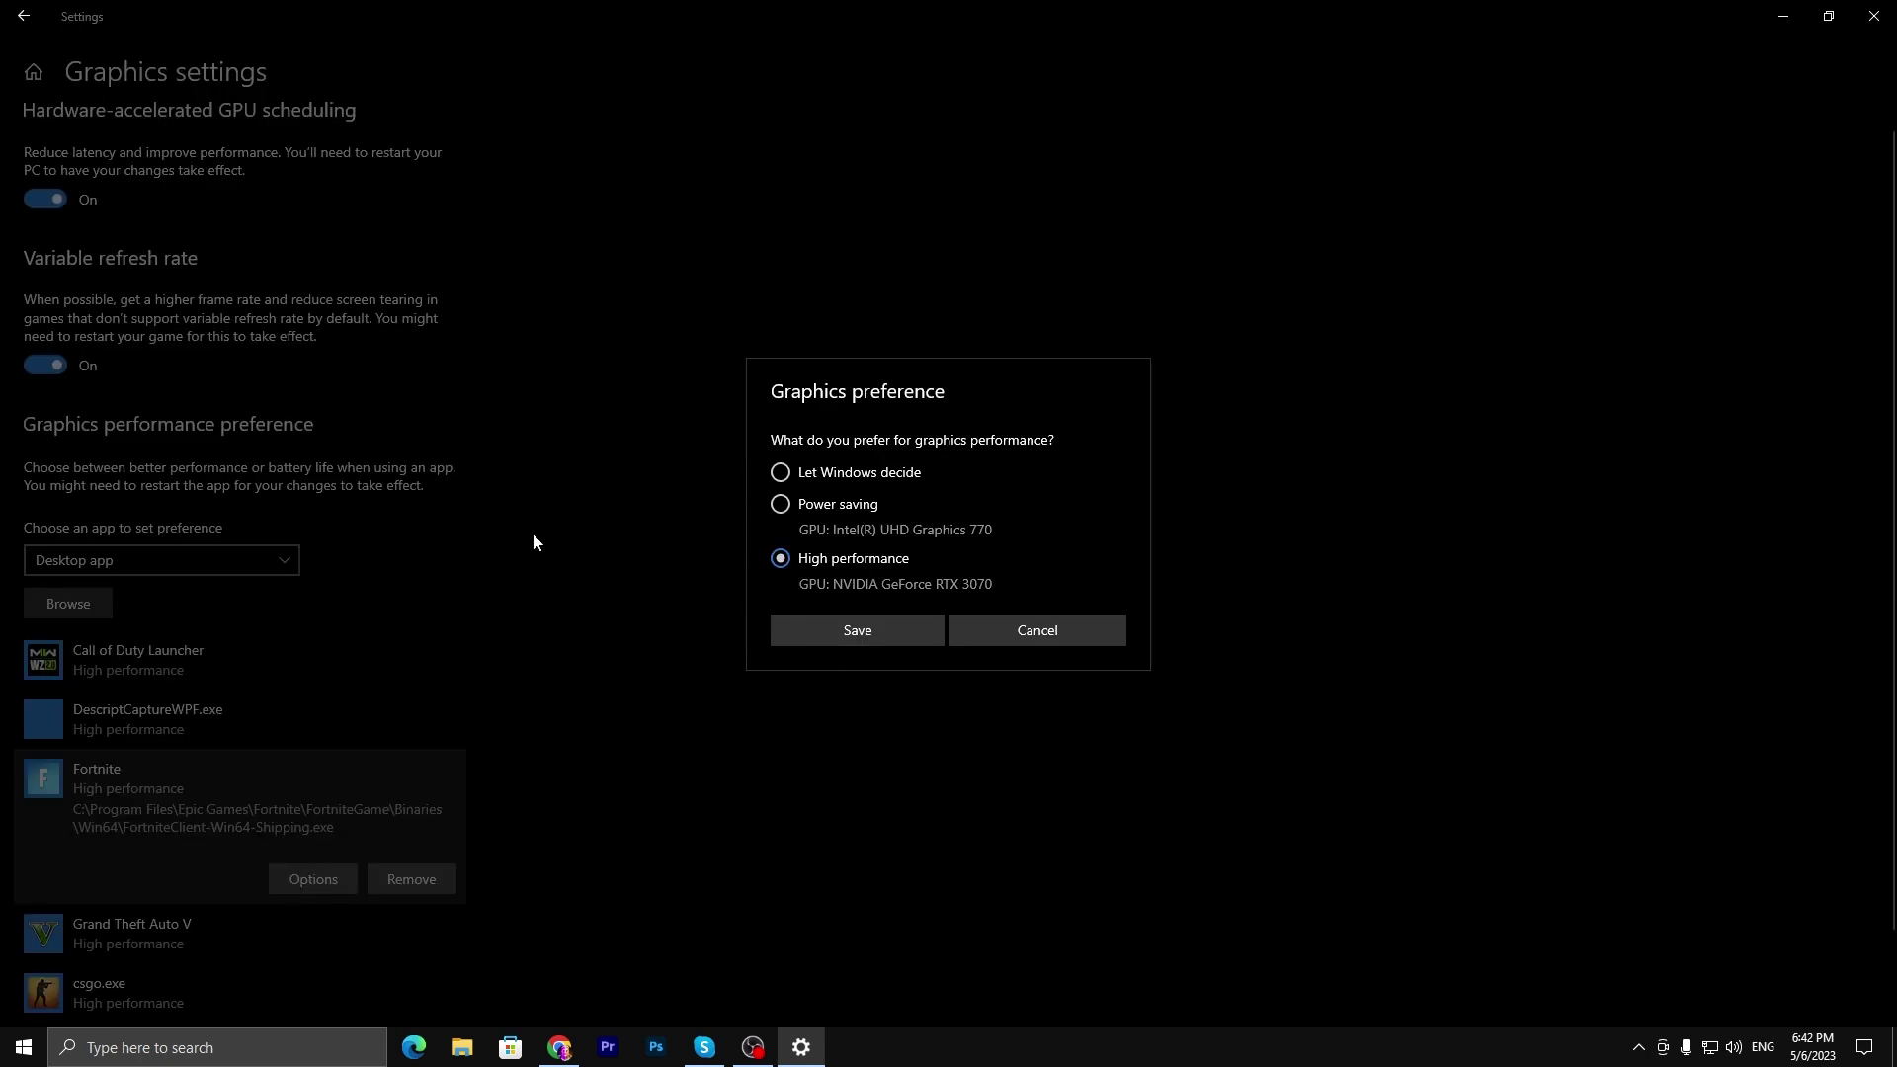
pyautogui.click(832, 632)
pyautogui.click(1873, 16)
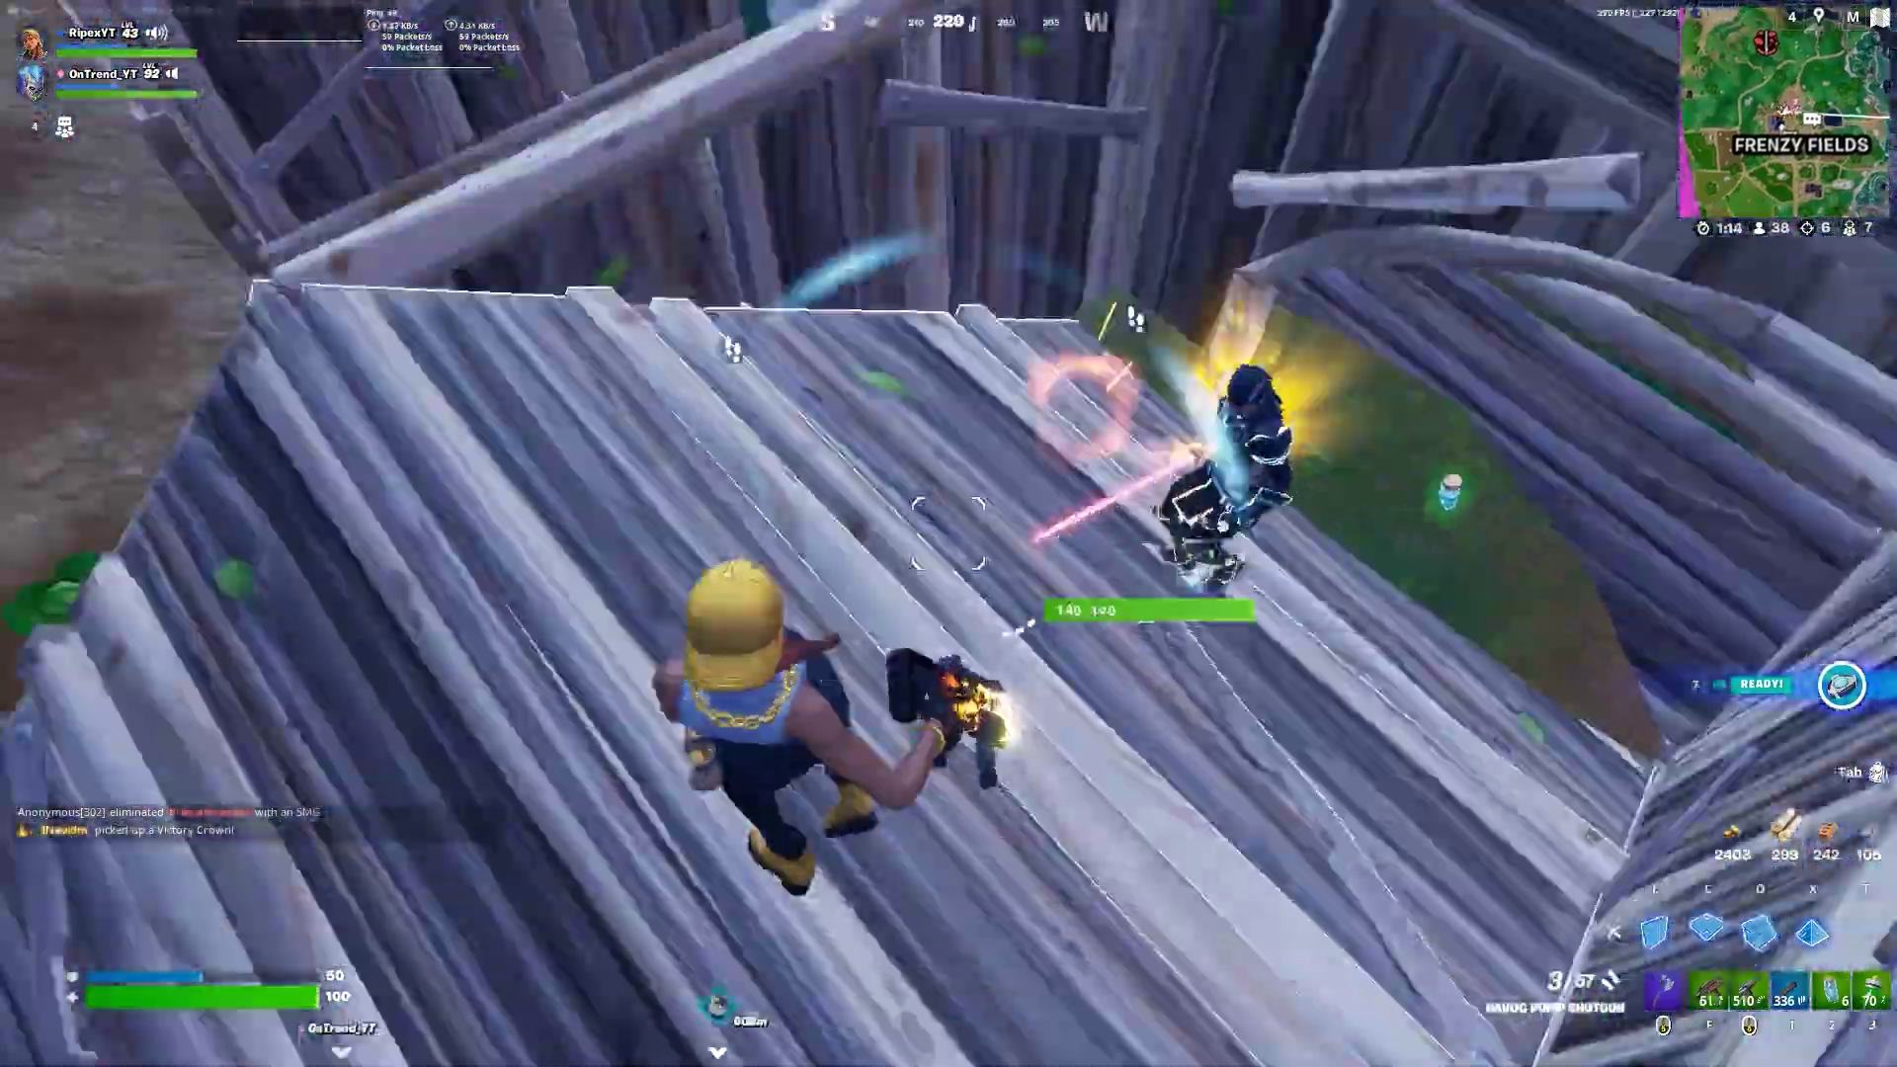
pyautogui.click(949, 534)
pyautogui.press('f')
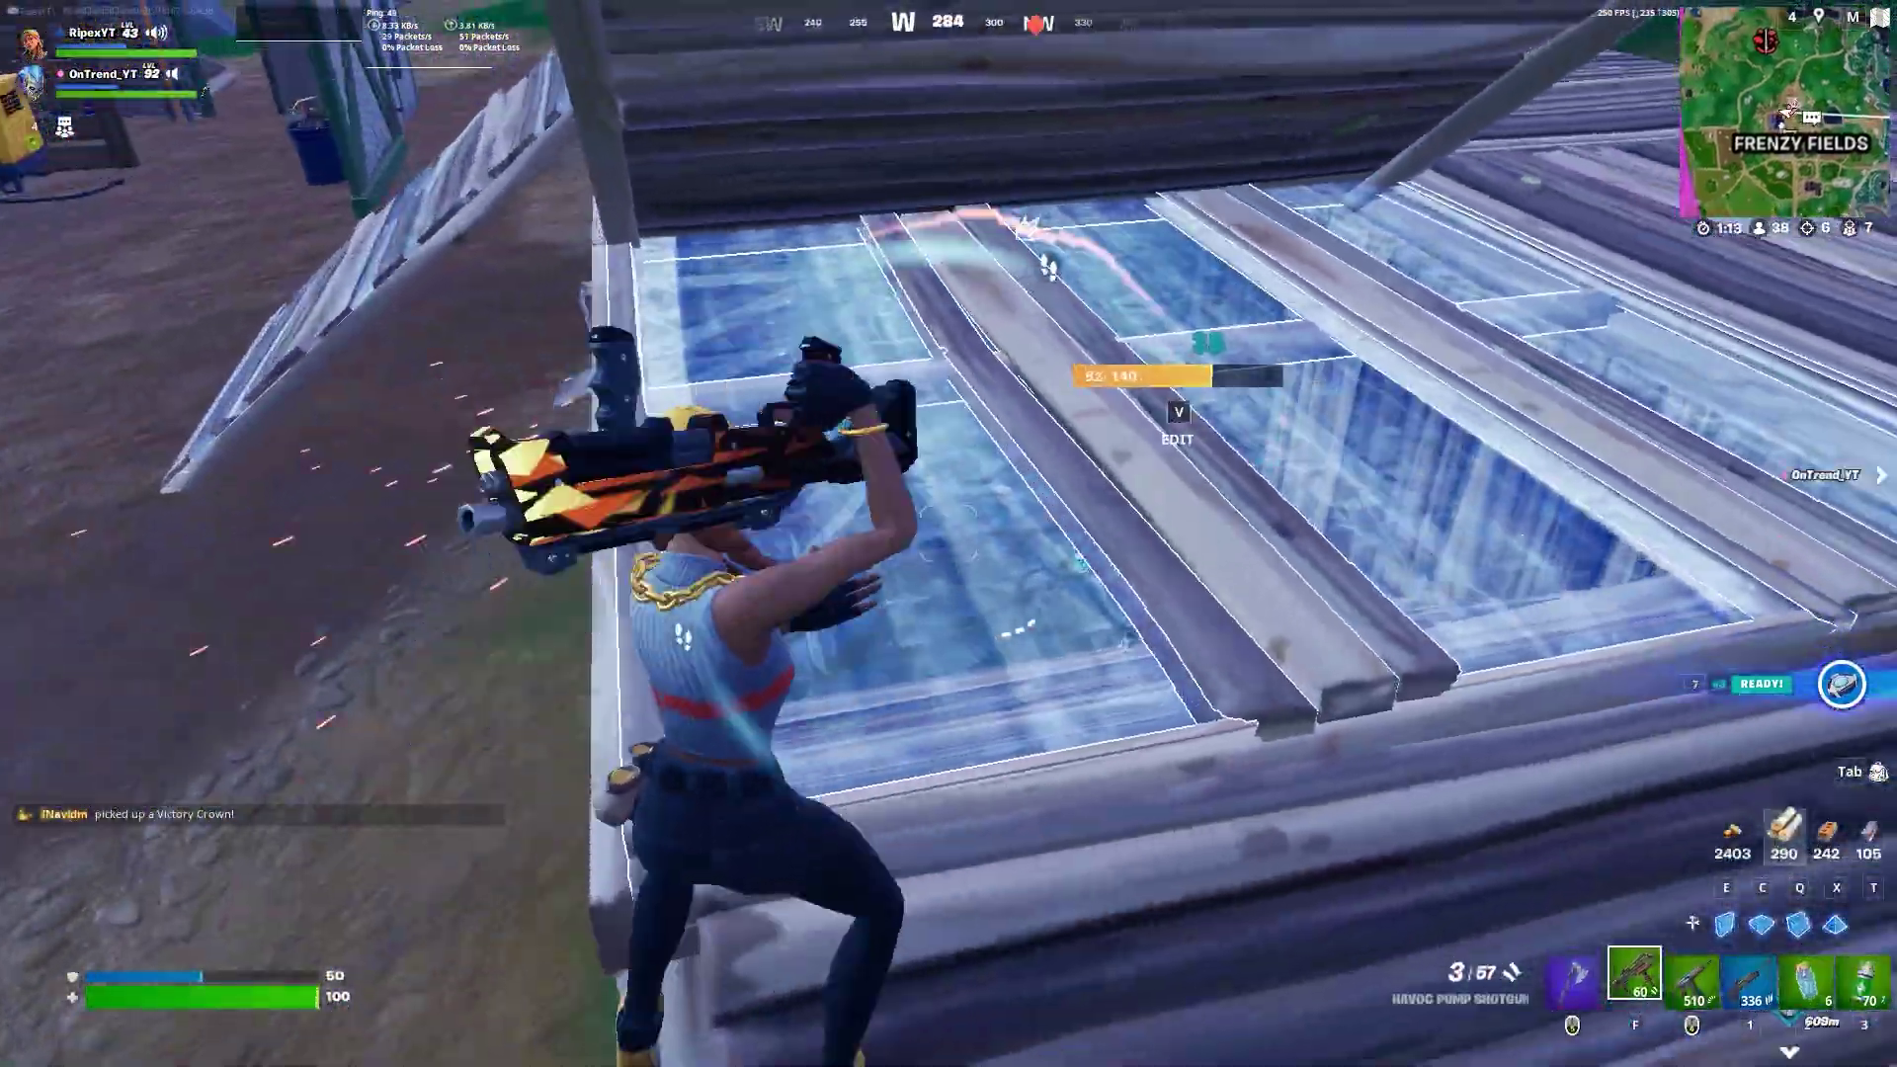
pyautogui.press('q')
pyautogui.click(948, 534)
pyautogui.press('f')
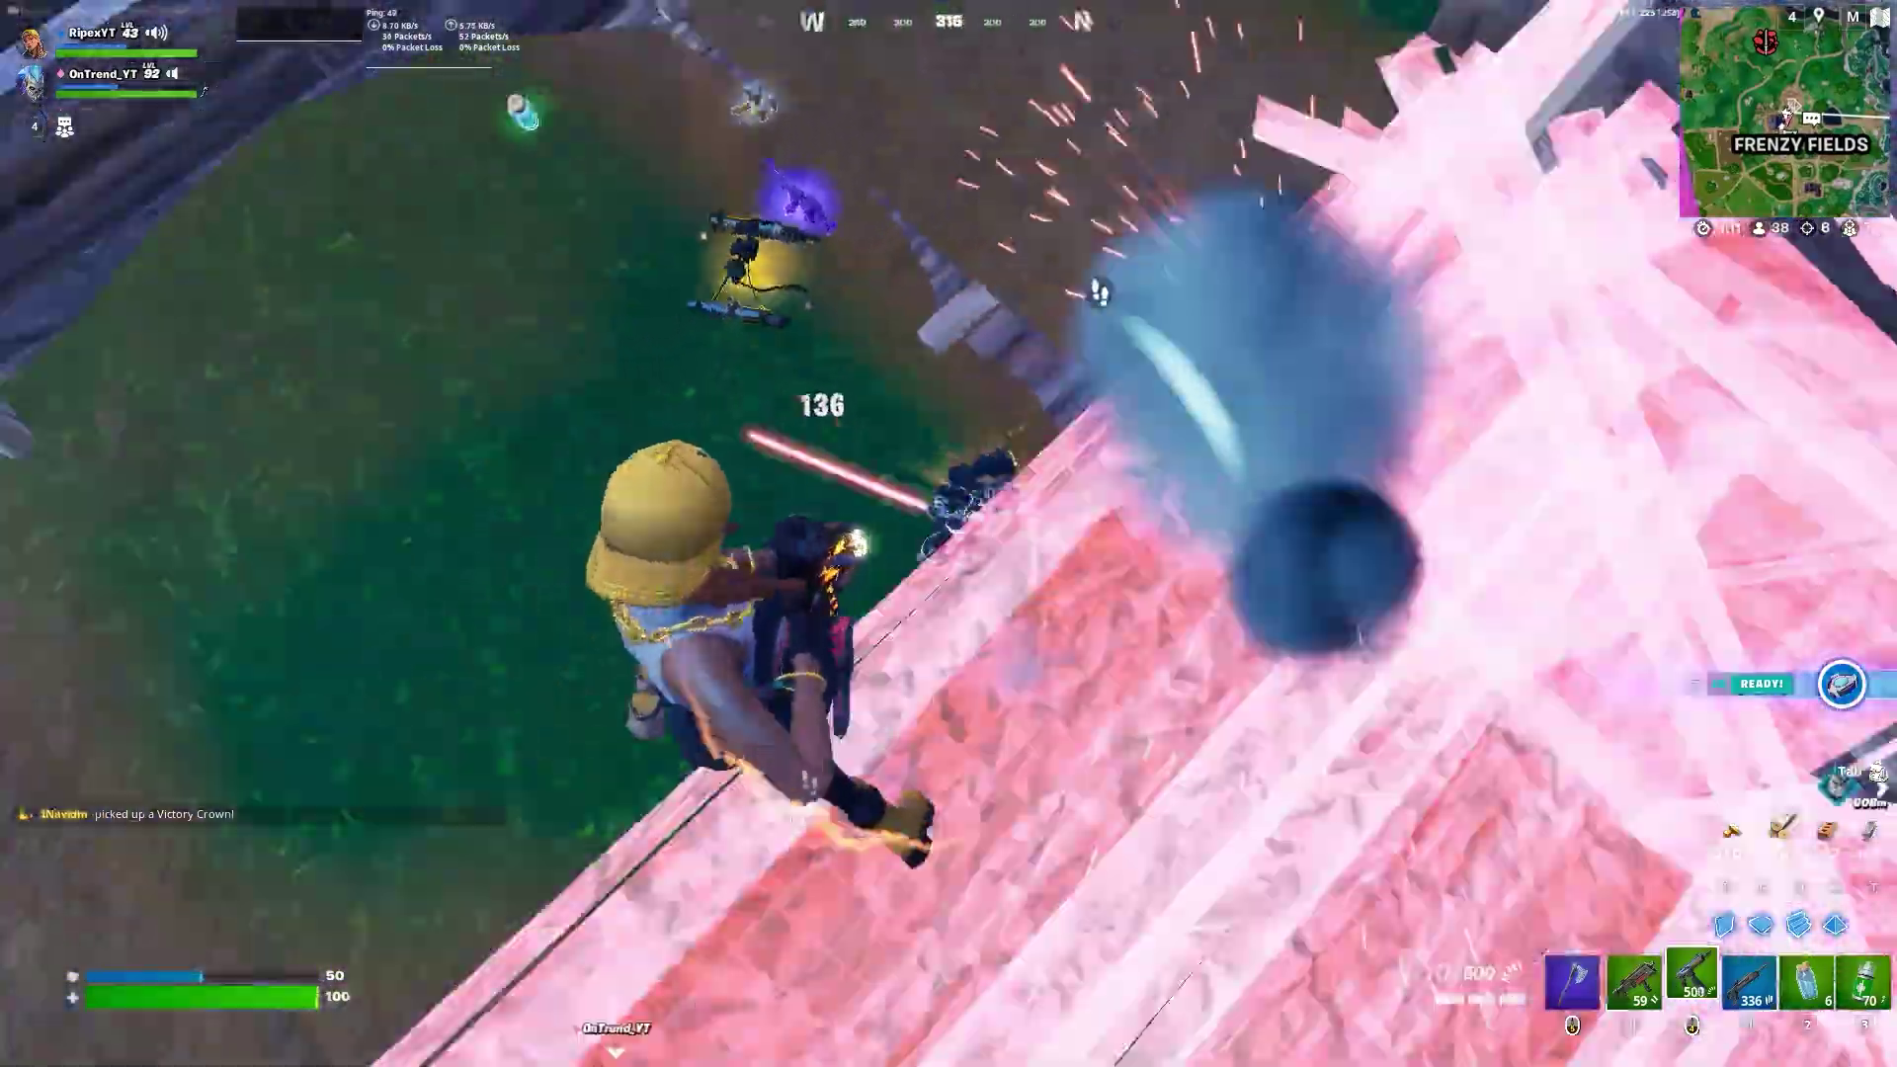
pyautogui.press('f')
pyautogui.click(949, 534)
pyautogui.press('e')
pyautogui.click(949, 533)
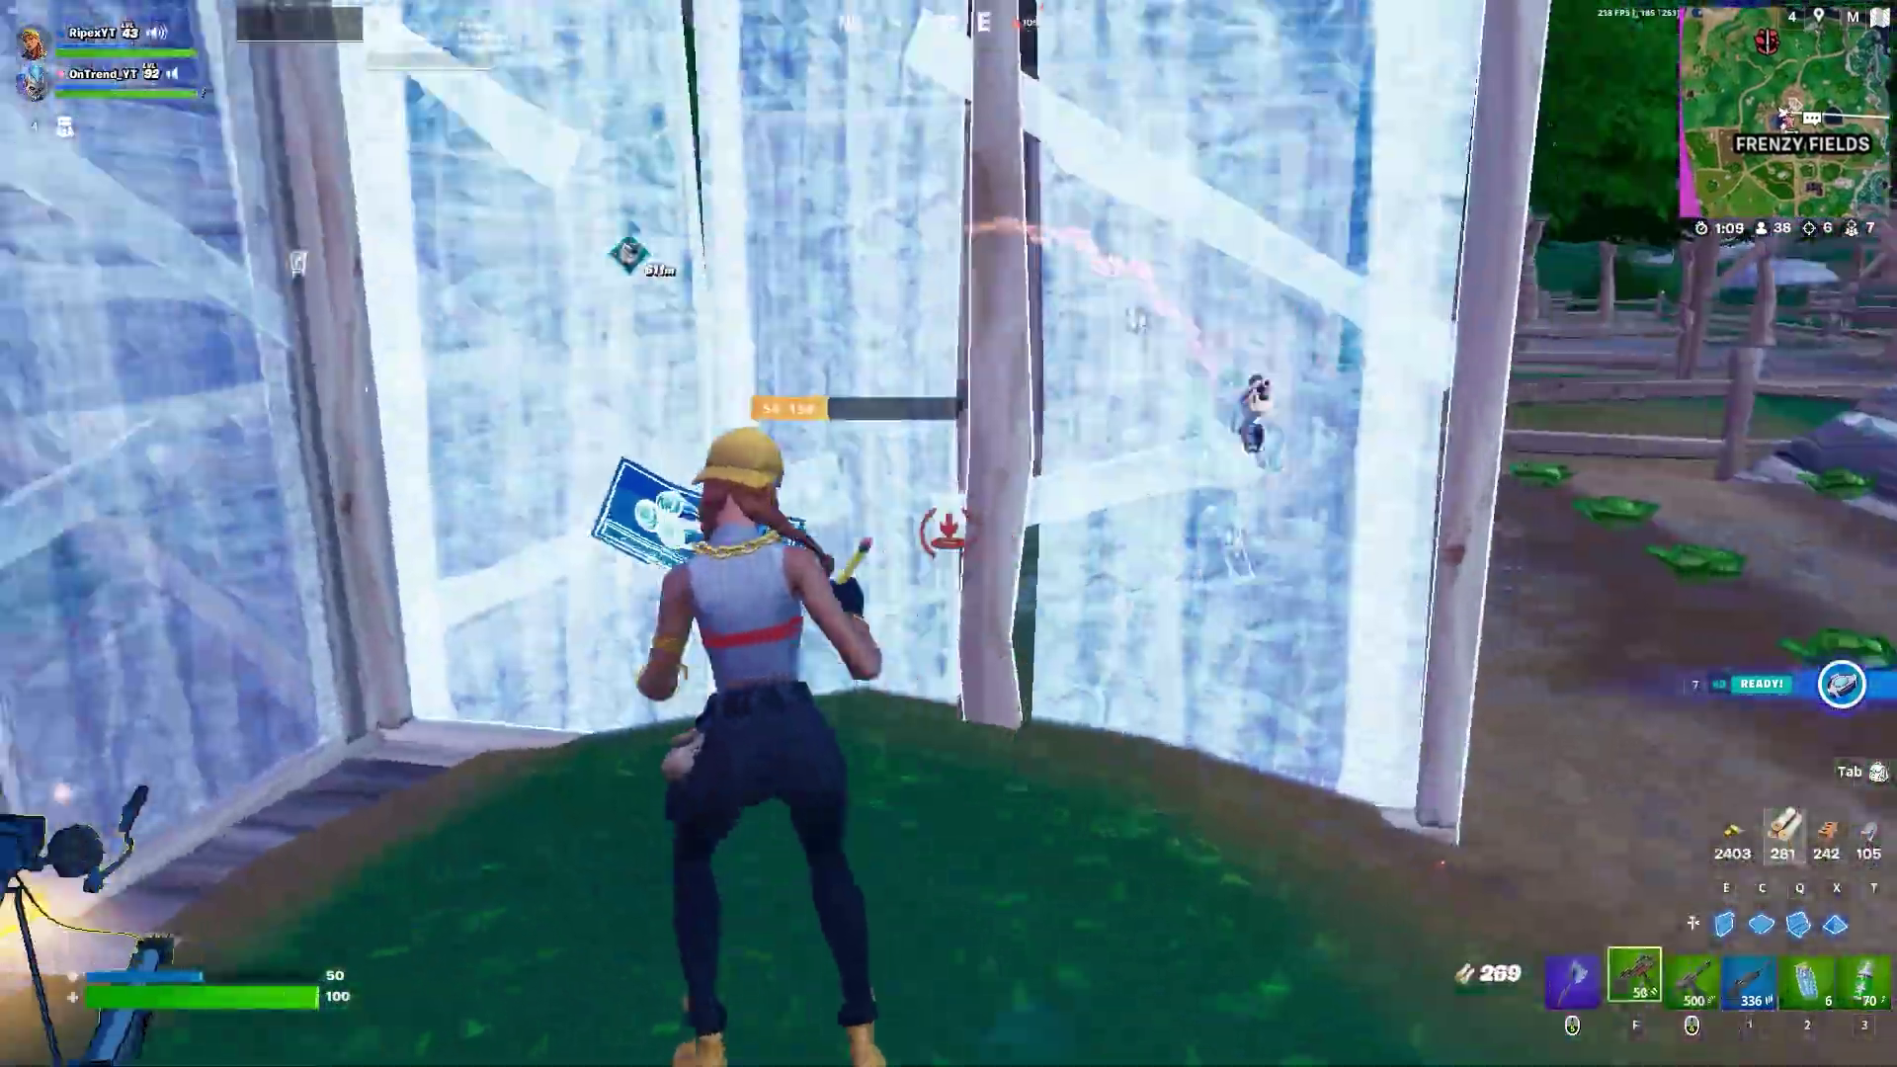